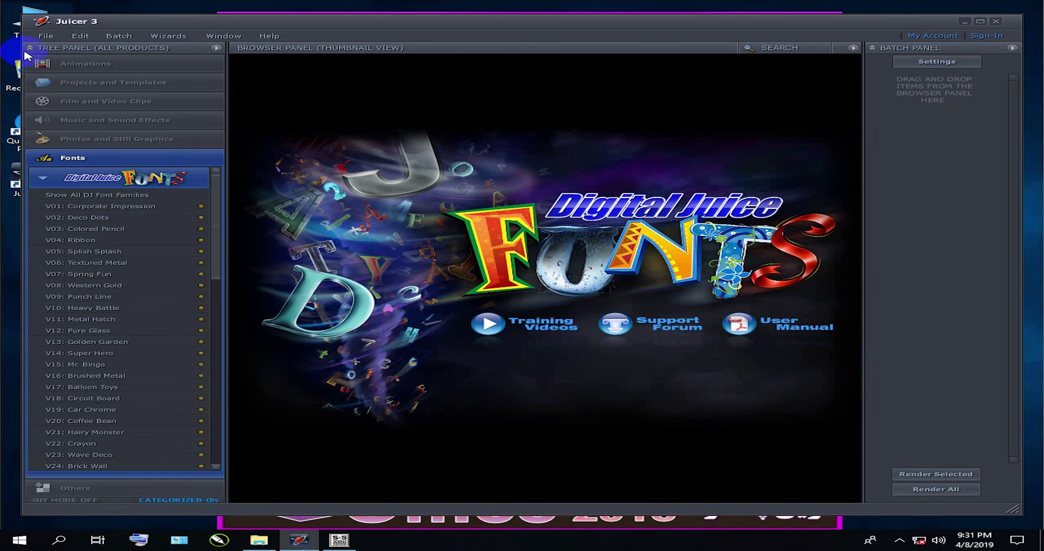
# - Mount FONT_C05D1D_R1.iso from the Digital.Juice.Fonts.5.Part2.DVD9-TSG folder and close the drive window
pyautogui.click(260, 545)
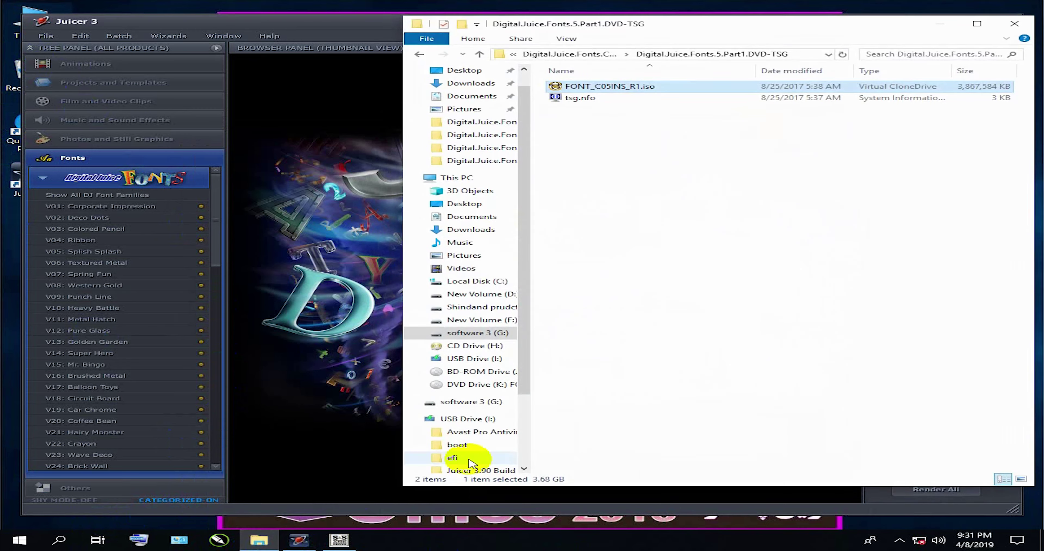
pyautogui.click(429, 57)
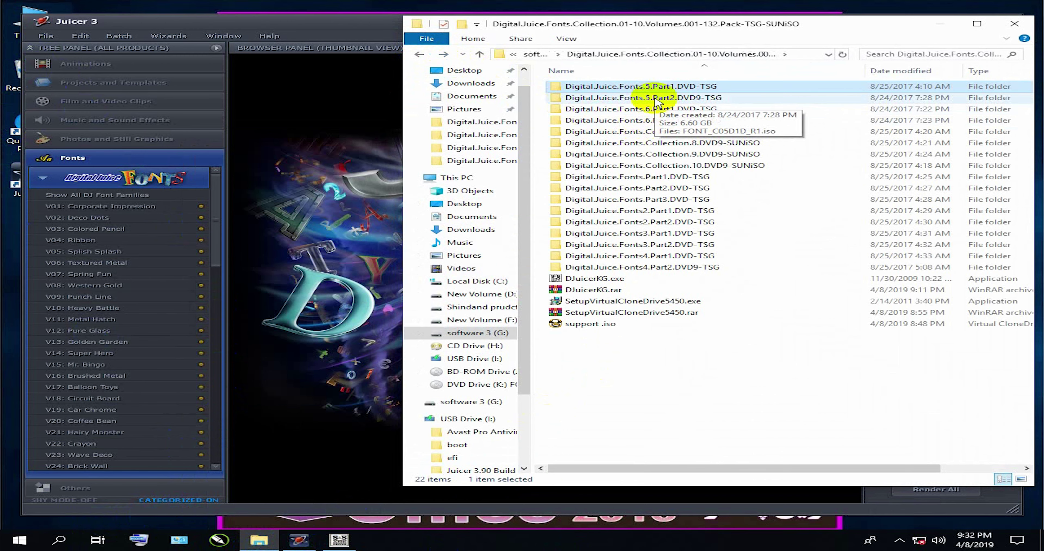
pyautogui.doubleClick(657, 99)
pyautogui.click(632, 86)
pyautogui.rightClick(639, 91)
pyautogui.click(676, 98)
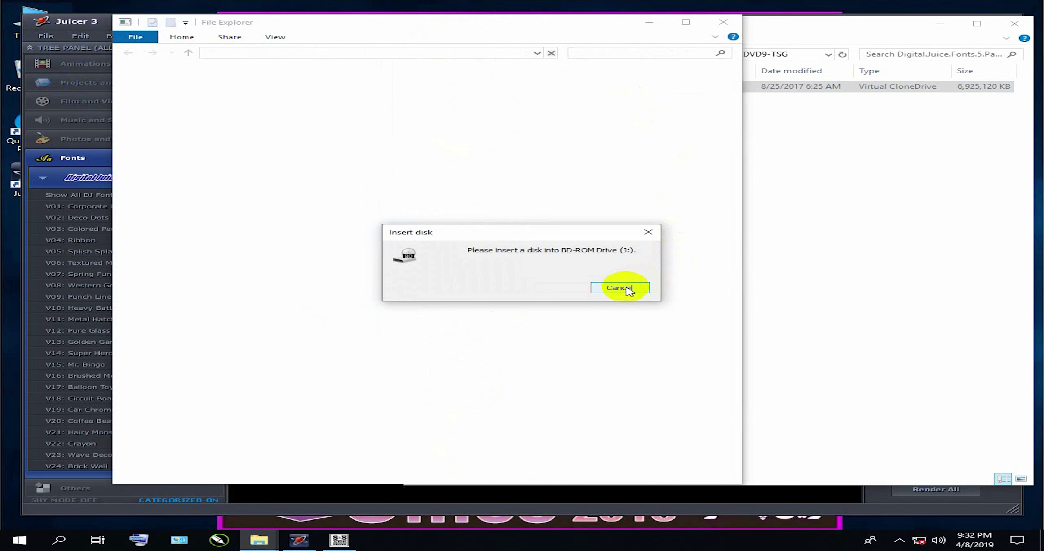
pyautogui.click(626, 289)
pyautogui.click(725, 24)
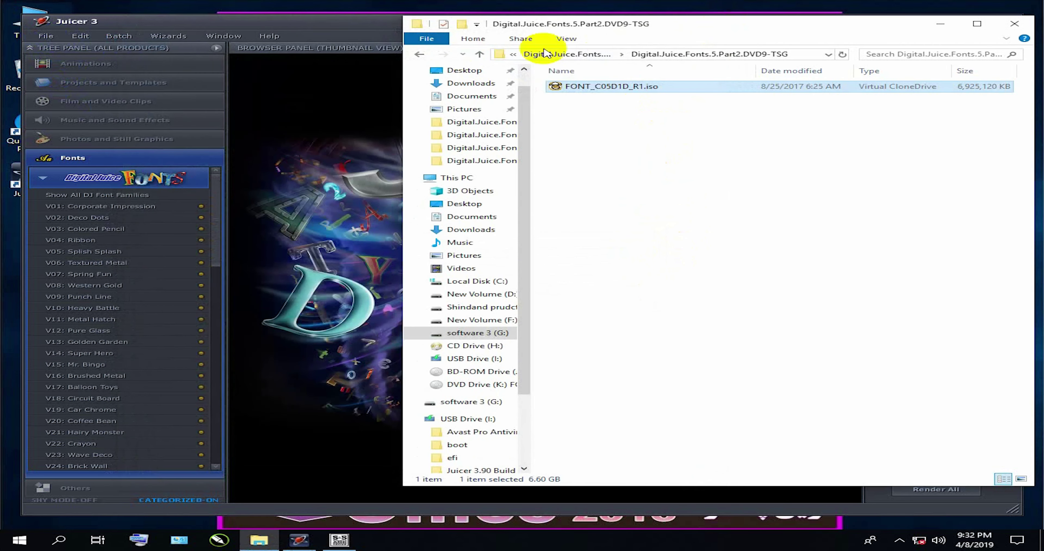
# - Try to install products in Juicer 3 from the mounted Collection 5 disc, dismissing each prompt
pyautogui.click(47, 36)
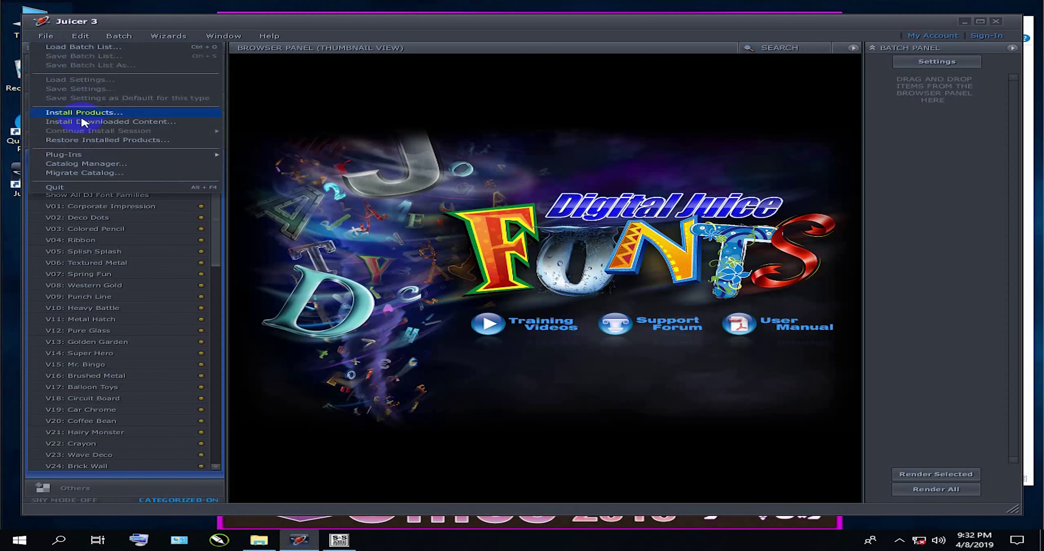
pyautogui.click(96, 118)
pyautogui.click(524, 290)
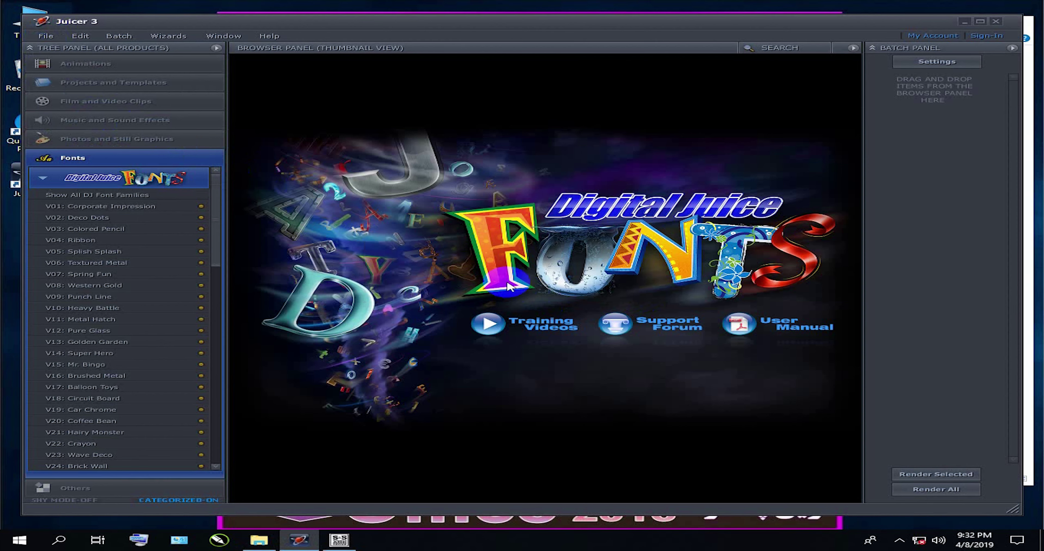
pyautogui.click(47, 36)
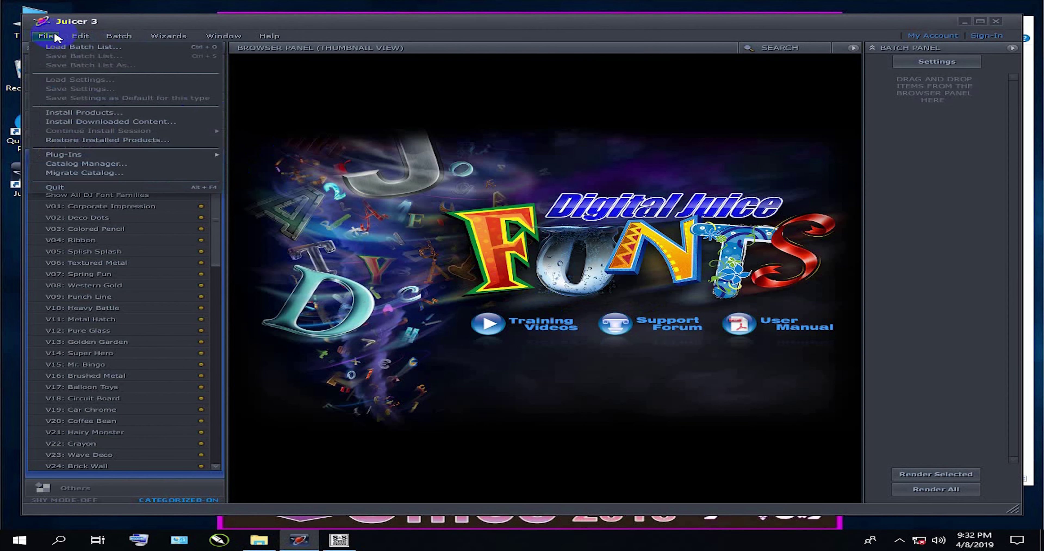
pyautogui.click(87, 117)
pyautogui.click(525, 290)
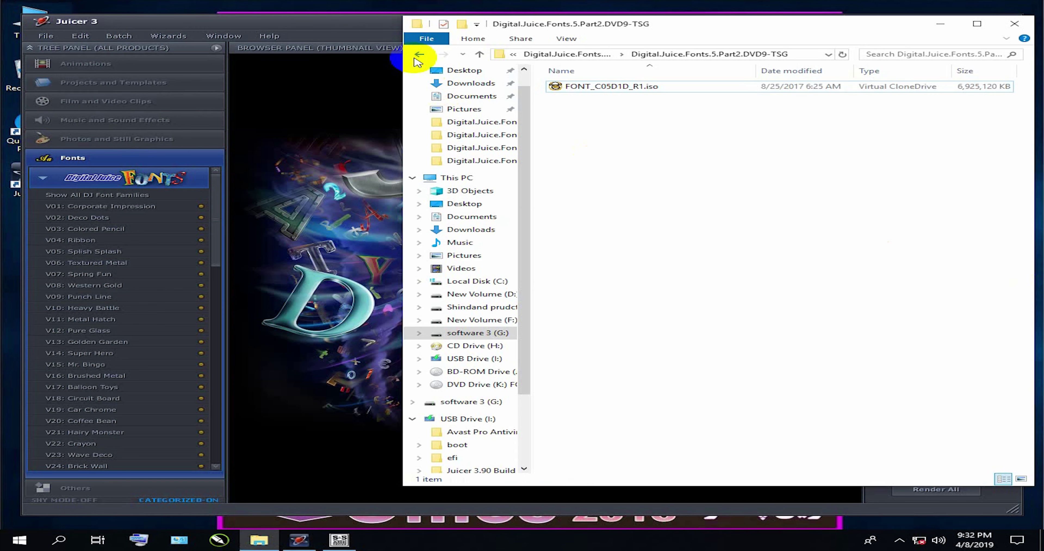
# - Mount FONT_C06INS_R1.iso from the Digital.Juice.Fonts.6.Part1.DVD-TSG folder and close the drive window
pyautogui.click(418, 56)
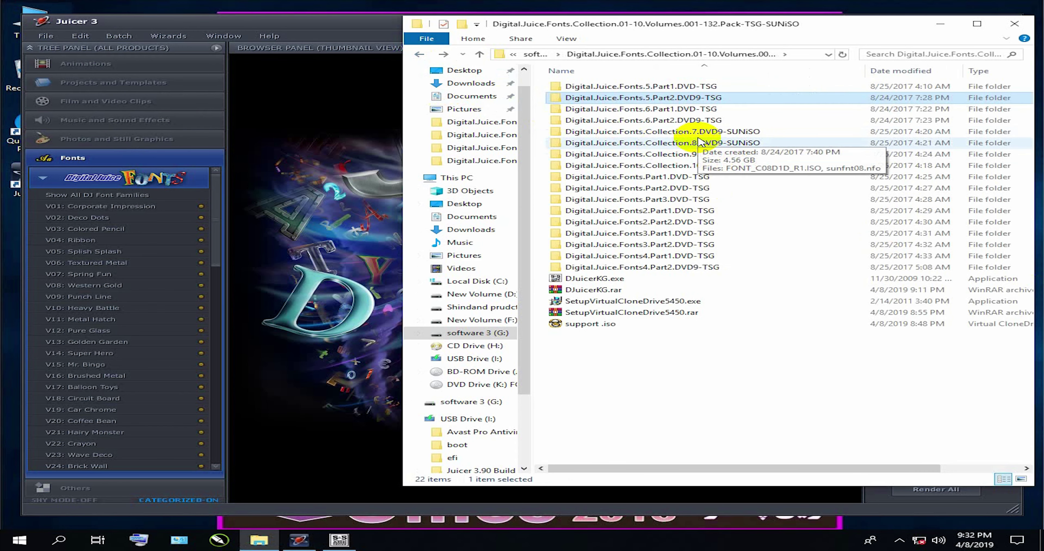
pyautogui.doubleClick(660, 108)
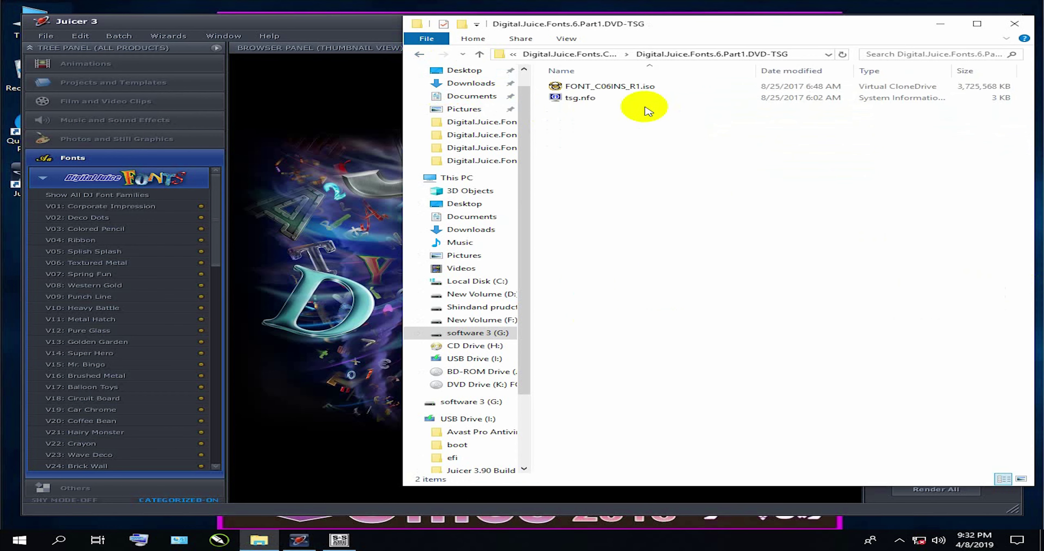
pyautogui.rightClick(602, 89)
pyautogui.press('Escape')
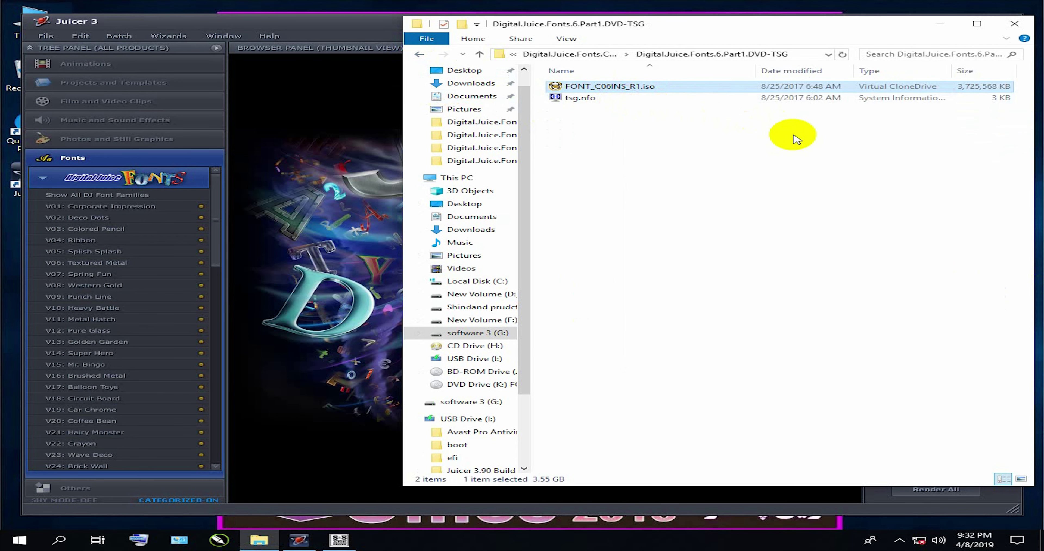
pyautogui.click(940, 26)
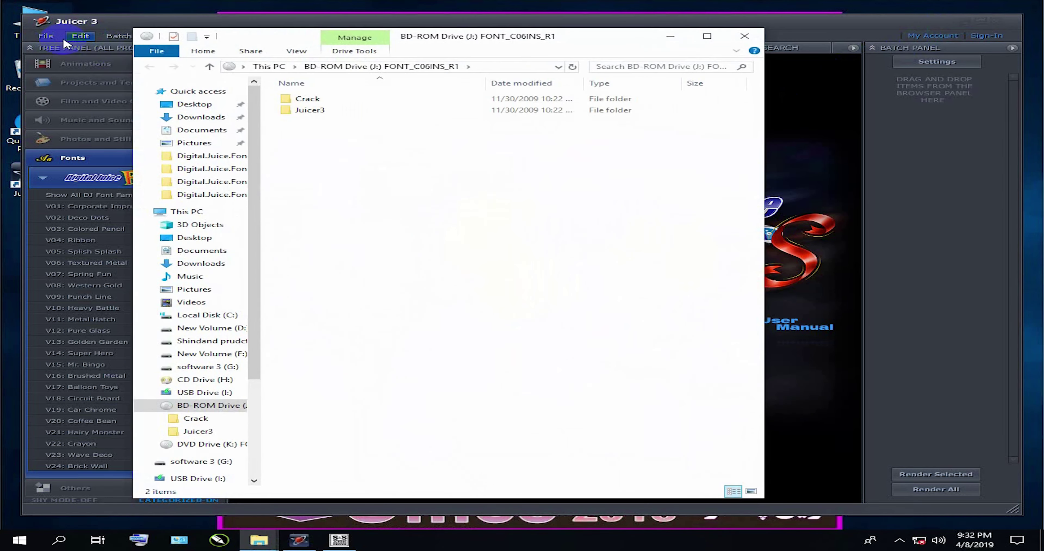
pyautogui.click(744, 36)
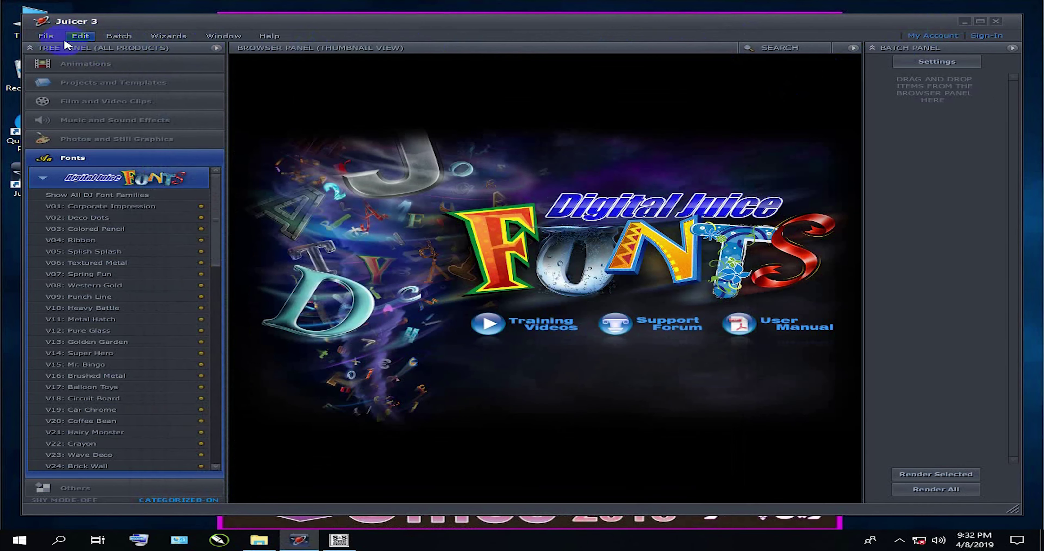
# - Start the product installation of DJ Fonts - Collection 6 in Juicer 3
pyautogui.click(45, 36)
pyautogui.click(98, 112)
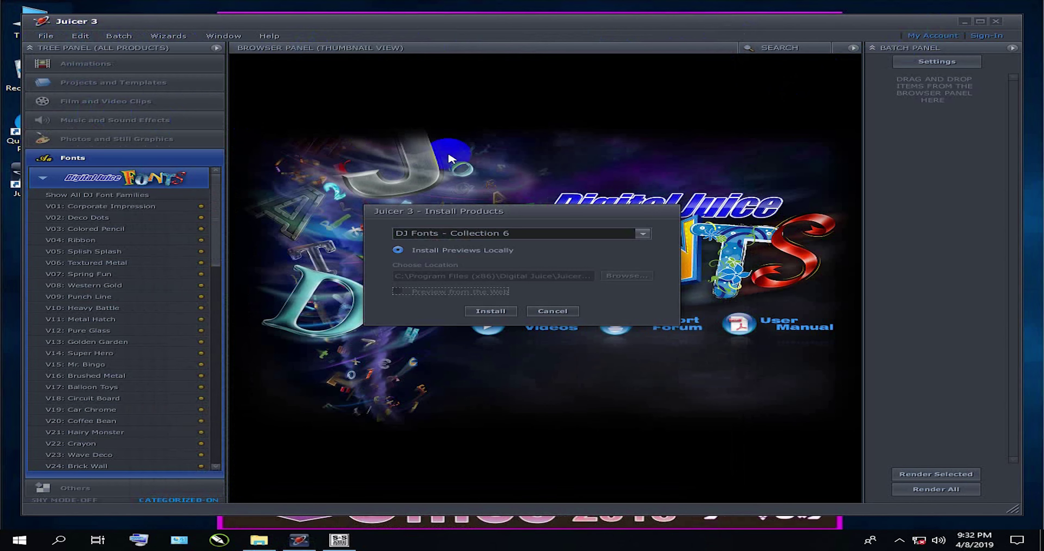
pyautogui.click(489, 311)
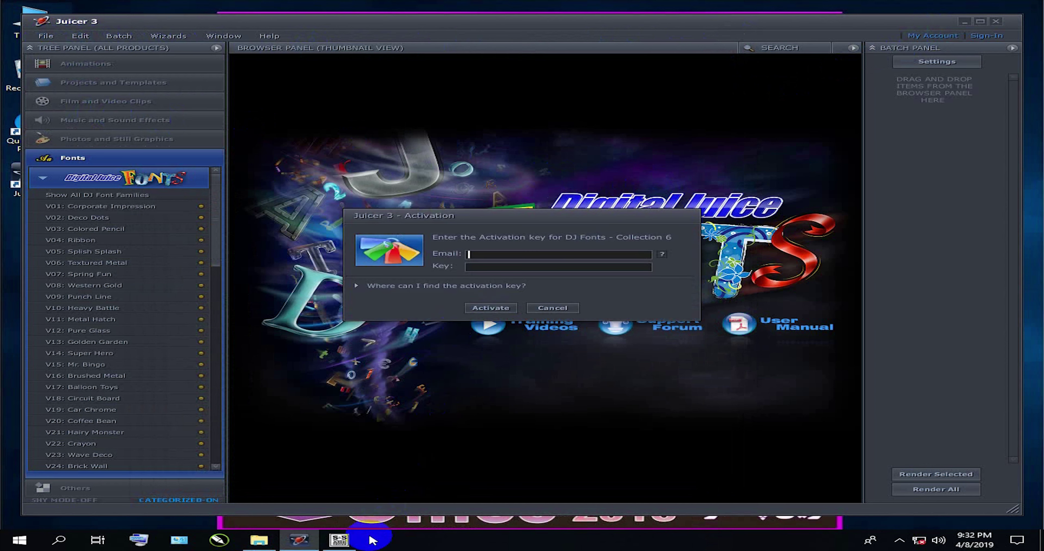
# - Choose DJ Fonts 6 as the version in the keygen window and copy its e-mail into the activation dialog's Email field
pyautogui.click(339, 539)
pyautogui.click(703, 98)
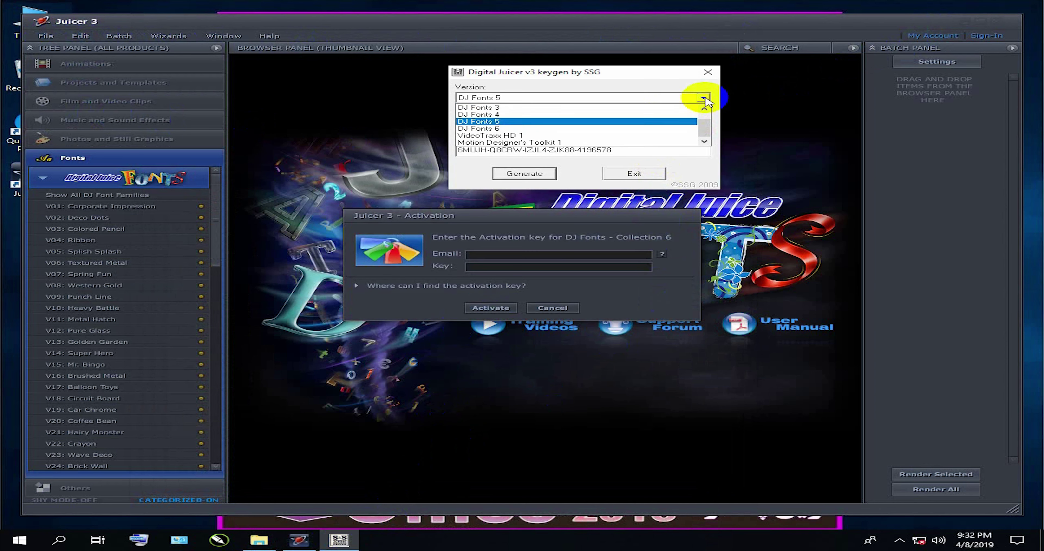
pyautogui.click(529, 126)
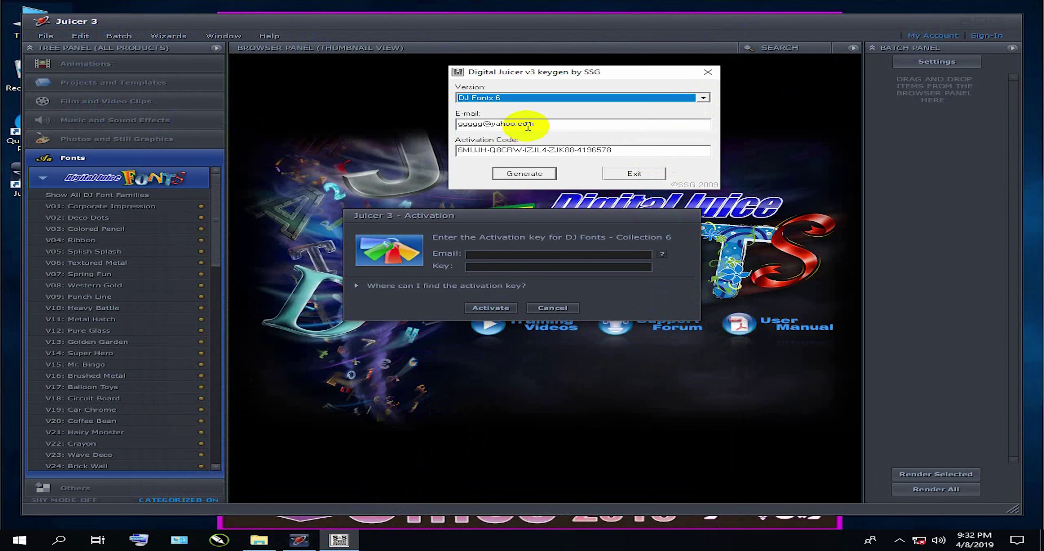
pyautogui.moveTo(540, 123); pyautogui.dragTo(427, 124)
pyautogui.rightClick(490, 126)
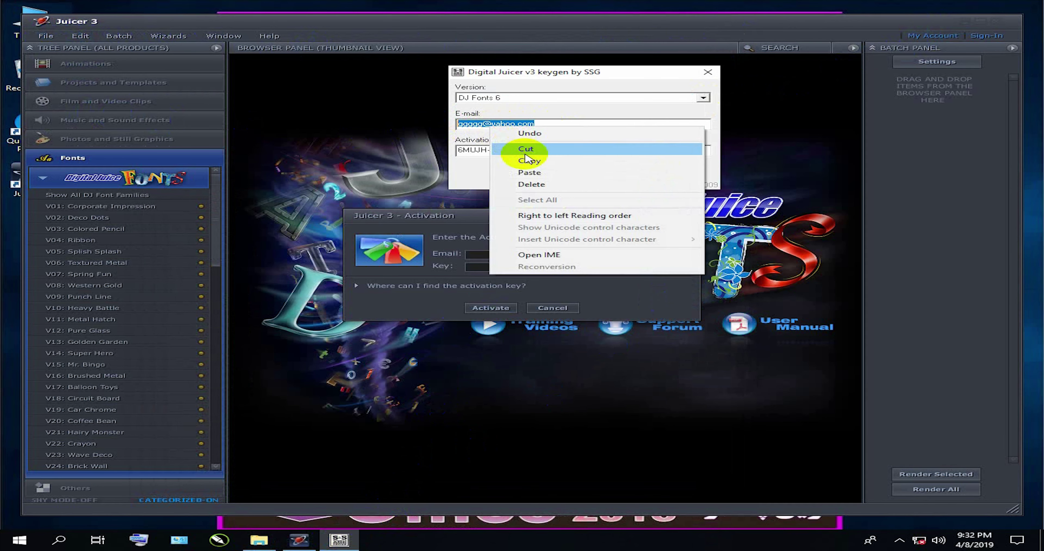
pyautogui.click(527, 160)
pyautogui.rightClick(480, 259)
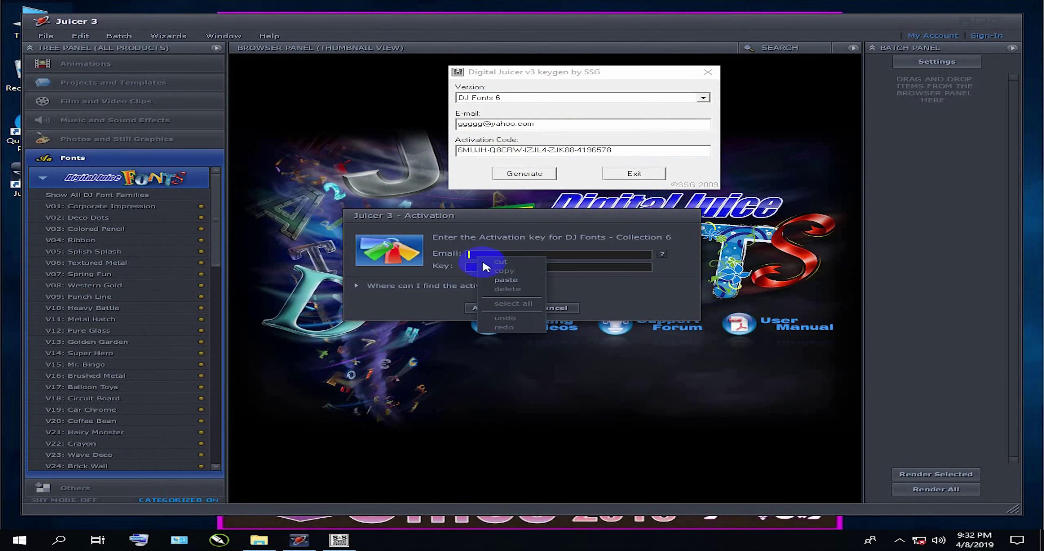
pyautogui.click(507, 280)
# - Generate the DJ Fonts 6 activation code and paste it into the activation dialog's Key field
pyautogui.click(524, 173)
pyautogui.moveTo(633, 150); pyautogui.dragTo(401, 148)
pyautogui.rightClick(552, 153)
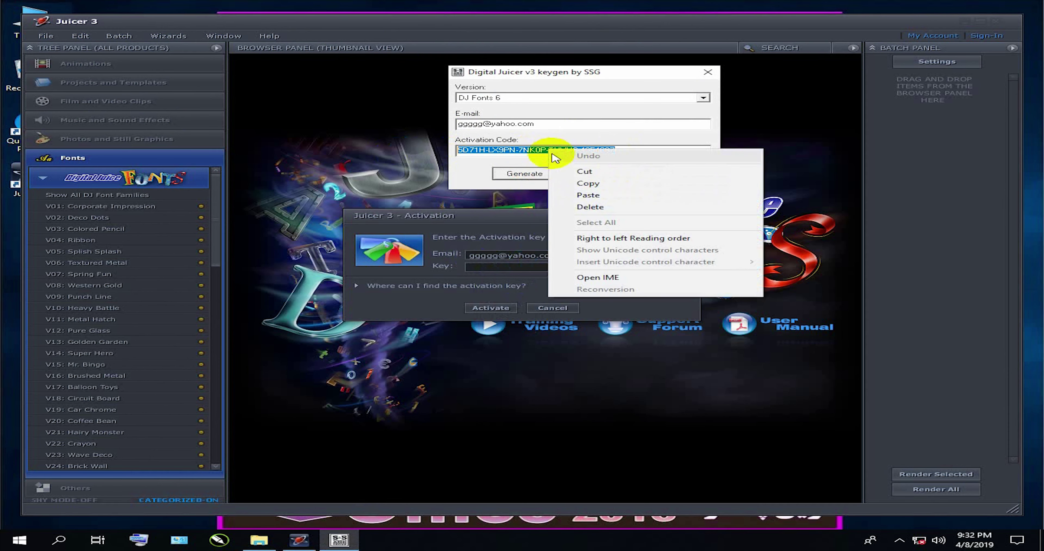
pyautogui.click(588, 183)
pyautogui.rightClick(485, 268)
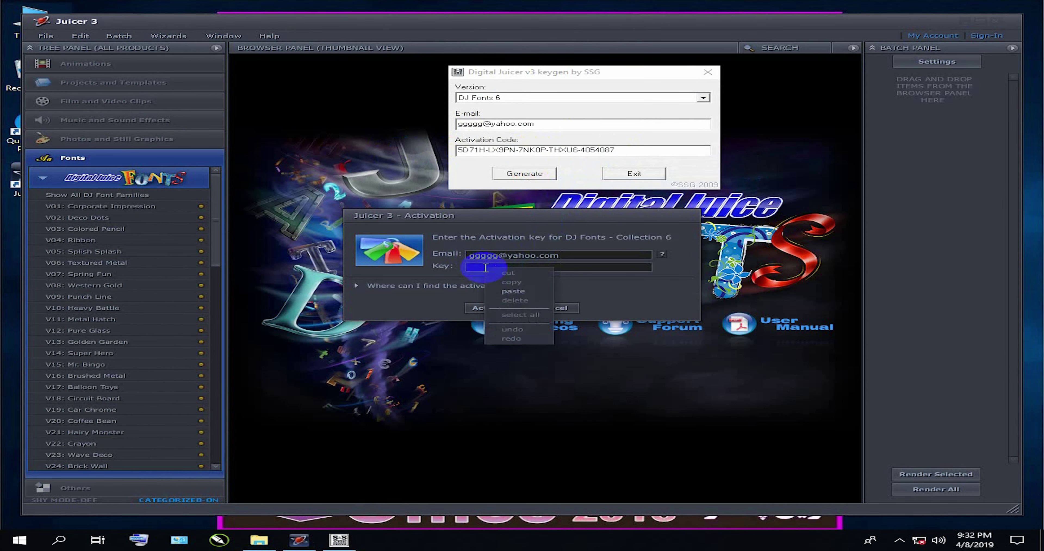
pyautogui.click(513, 291)
# - Submit the activation for DJ Fonts - Collection 6 and accept the license agreement
pyautogui.click(491, 307)
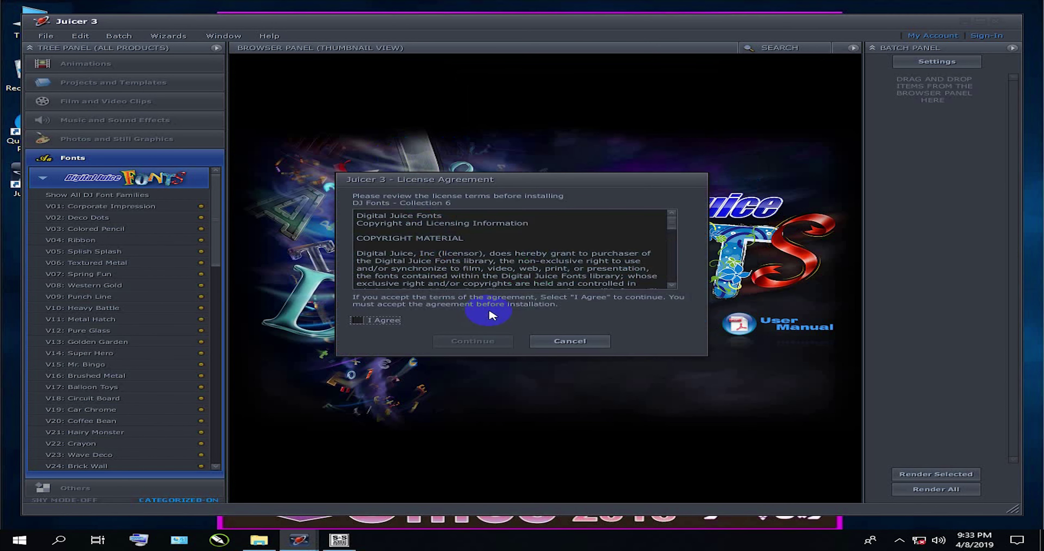
pyautogui.click(357, 320)
pyautogui.click(478, 343)
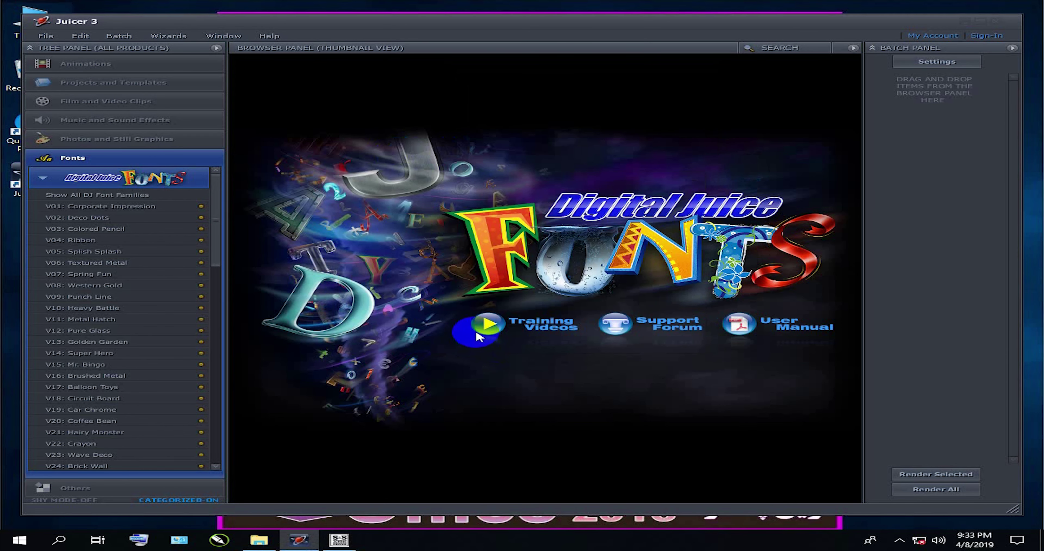
# - Set the install location to E:\Digital.Juice.Fonts and start installing the Source and Preview Content
pyautogui.click(704, 284)
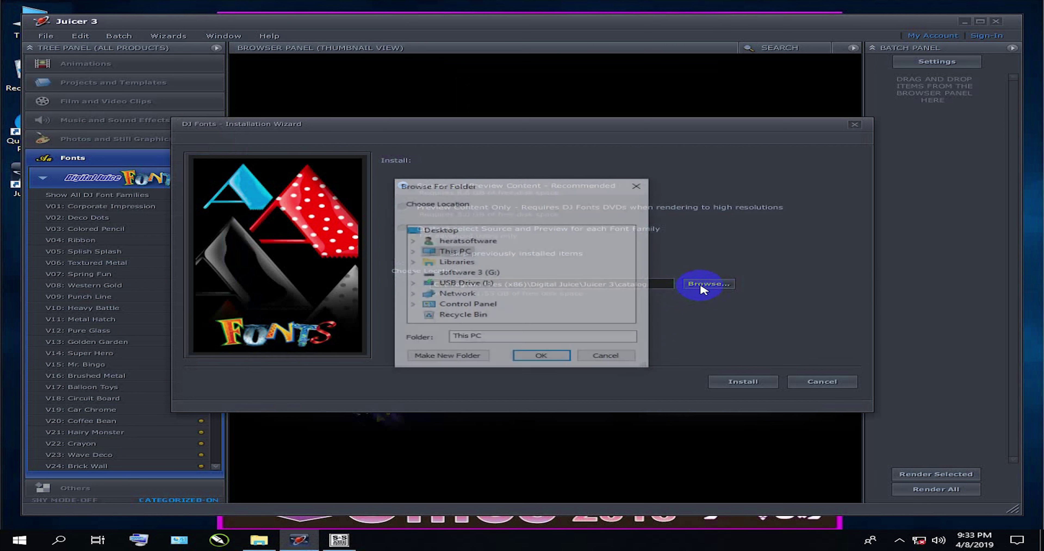
pyautogui.click(413, 252)
pyautogui.scroll(-5, 507, 264)
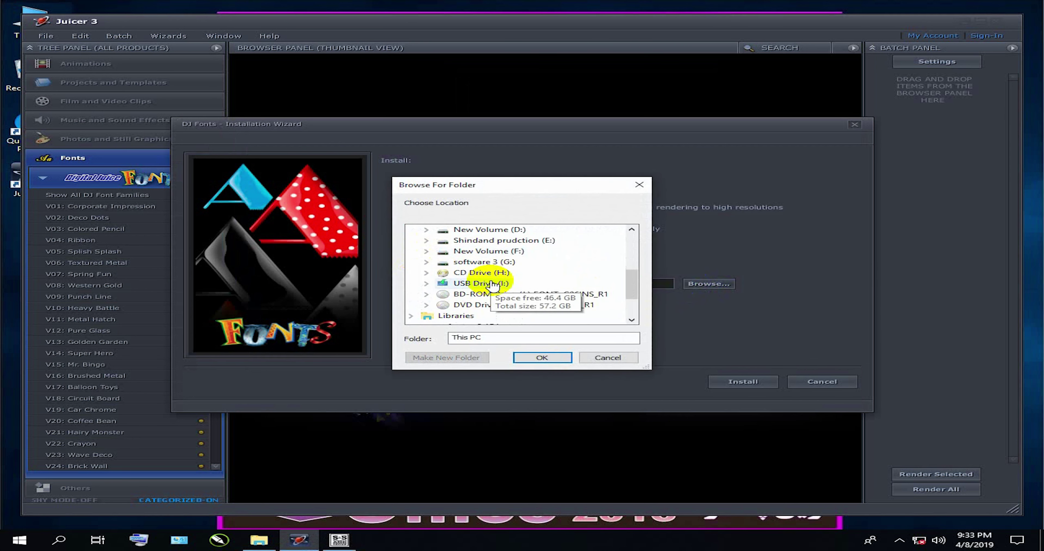
pyautogui.click(522, 241)
pyautogui.click(507, 283)
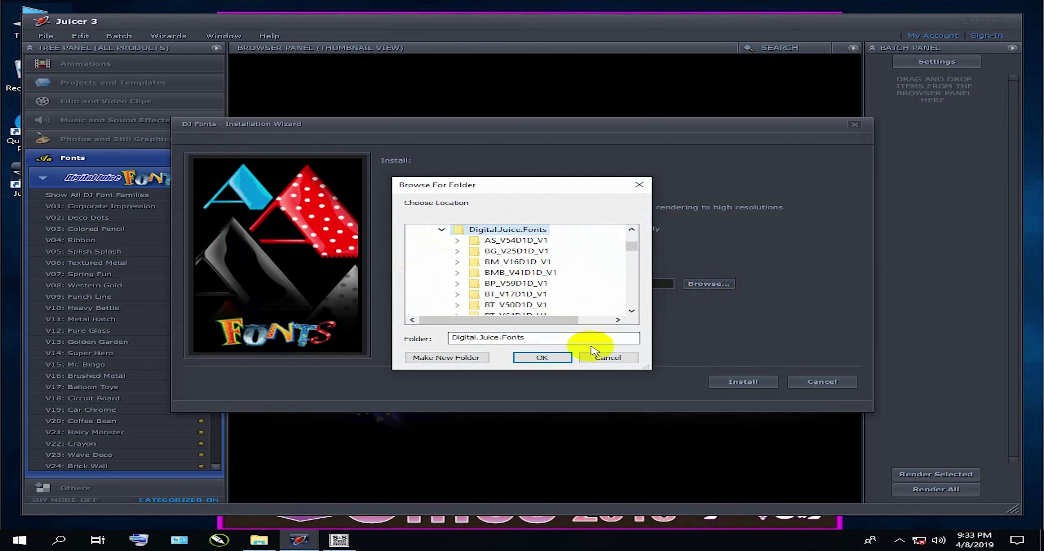
pyautogui.click(542, 358)
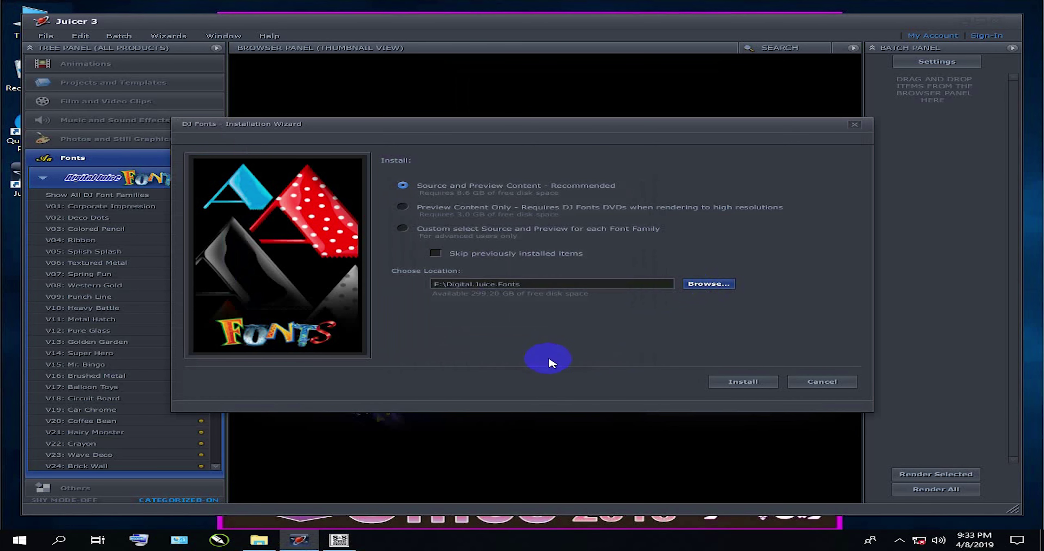
pyautogui.click(745, 384)
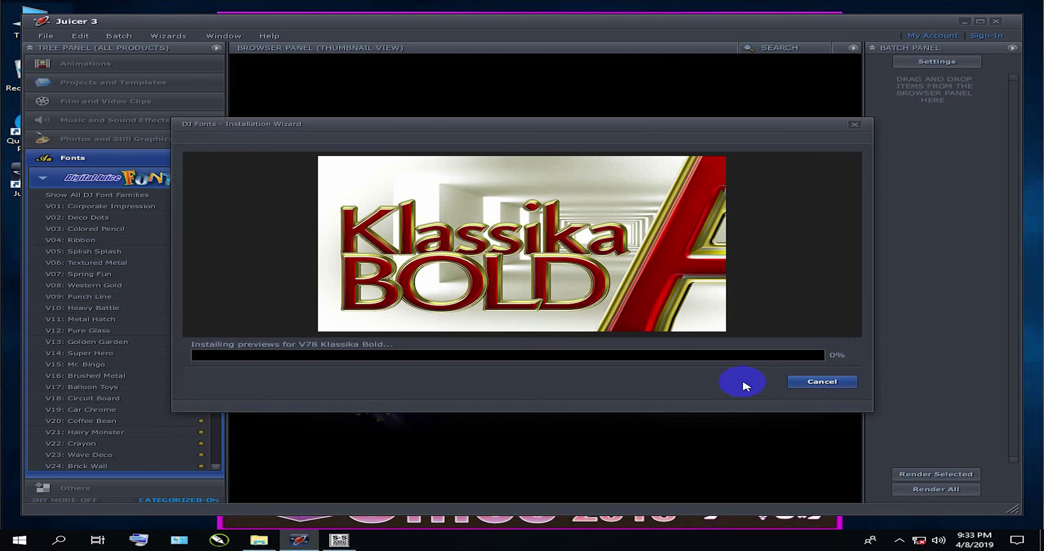
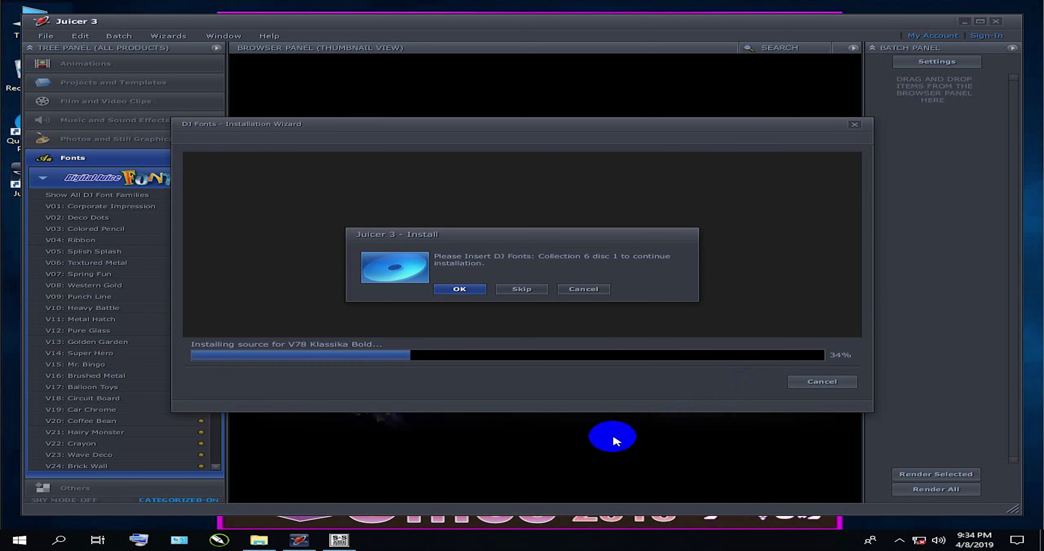
# - Mount the FONT_C06D1D_R1 disc image from the Digital.Juice.Fonts.6.Part2.DVD9-TSG folder and return to the installation
pyautogui.click(259, 540)
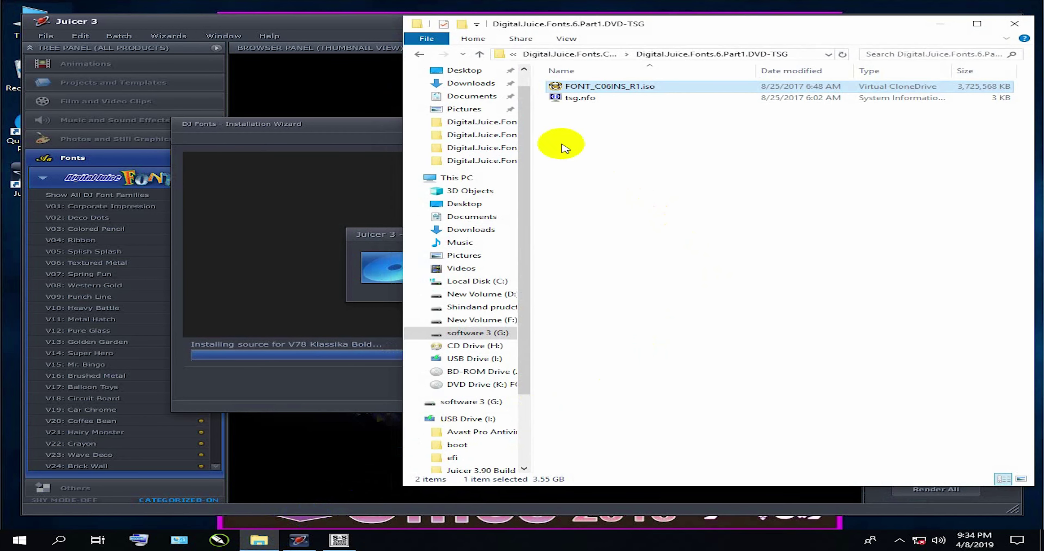
pyautogui.click(419, 54)
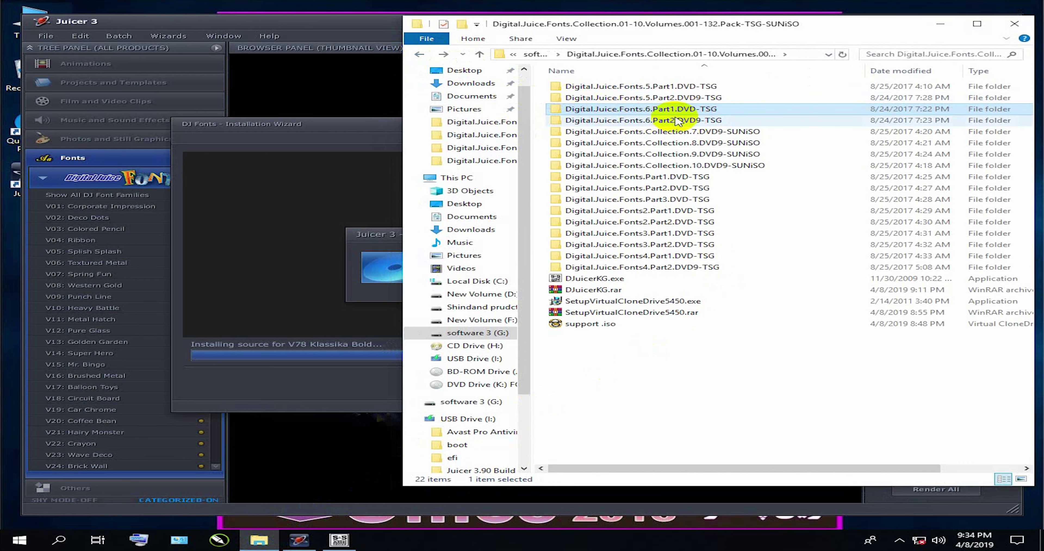
pyautogui.doubleClick(660, 120)
pyautogui.rightClick(647, 90)
pyautogui.press('Escape')
pyautogui.click(941, 24)
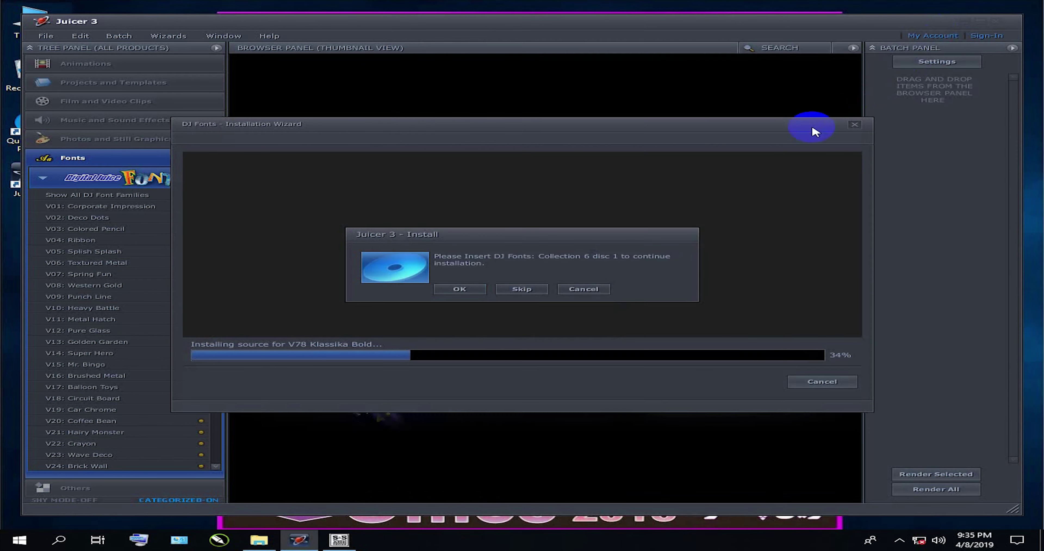
pyautogui.click(619, 288)
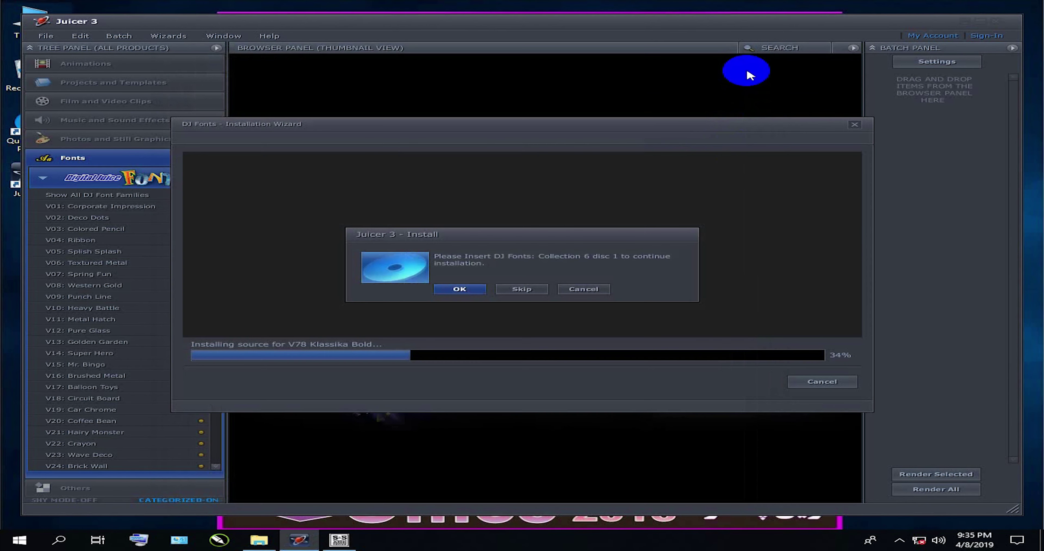
# - Close the mounted drive's window and continue the Collection 6 installation with disc 1
pyautogui.click(460, 288)
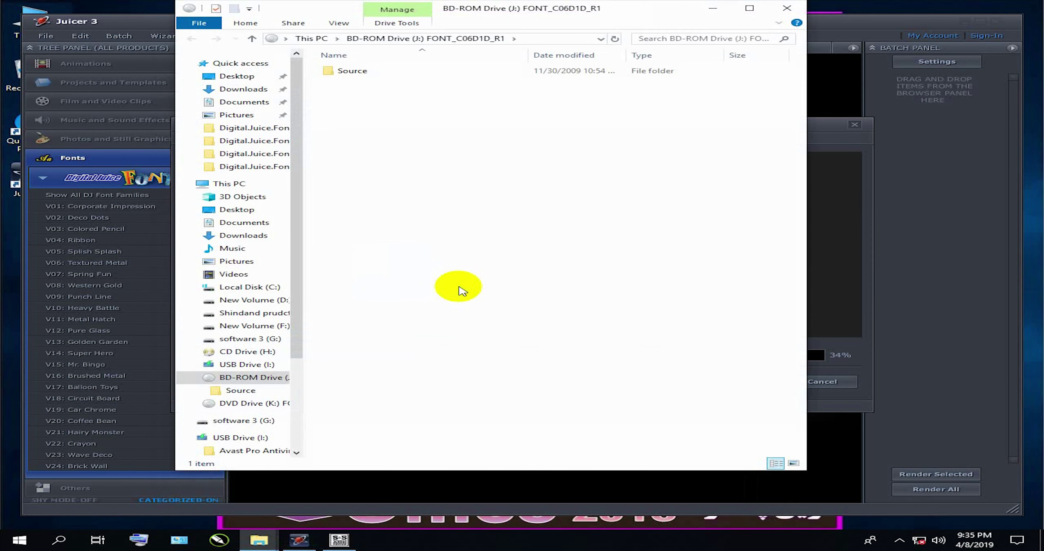
pyautogui.click(788, 7)
pyautogui.click(462, 289)
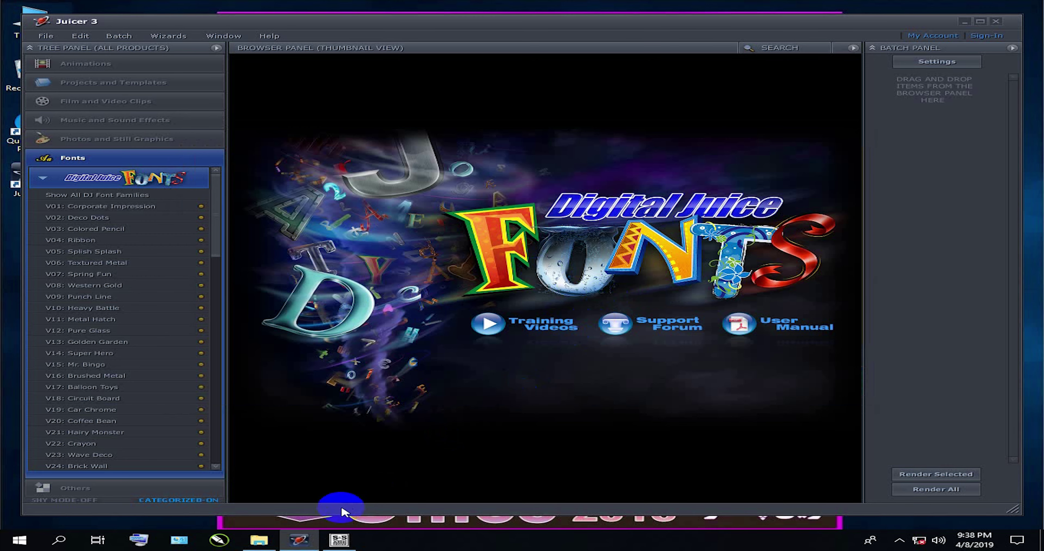
# - Mount the FONT_C07D1D_R1 disc image from the Digital.Juice.Fonts.Collection.7.DVD9-SUNiSO folder and minimize the folder window
pyautogui.click(258, 540)
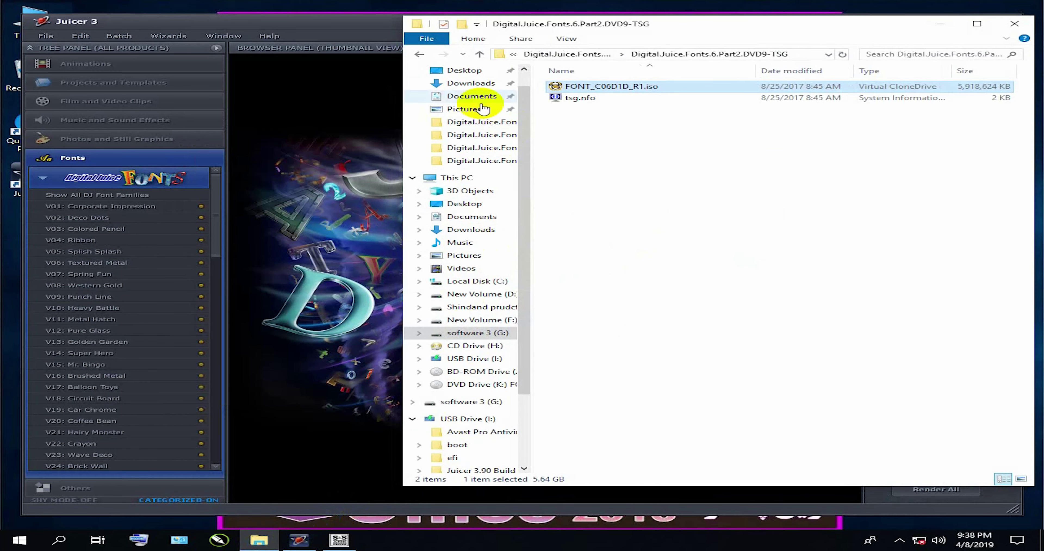
pyautogui.click(418, 55)
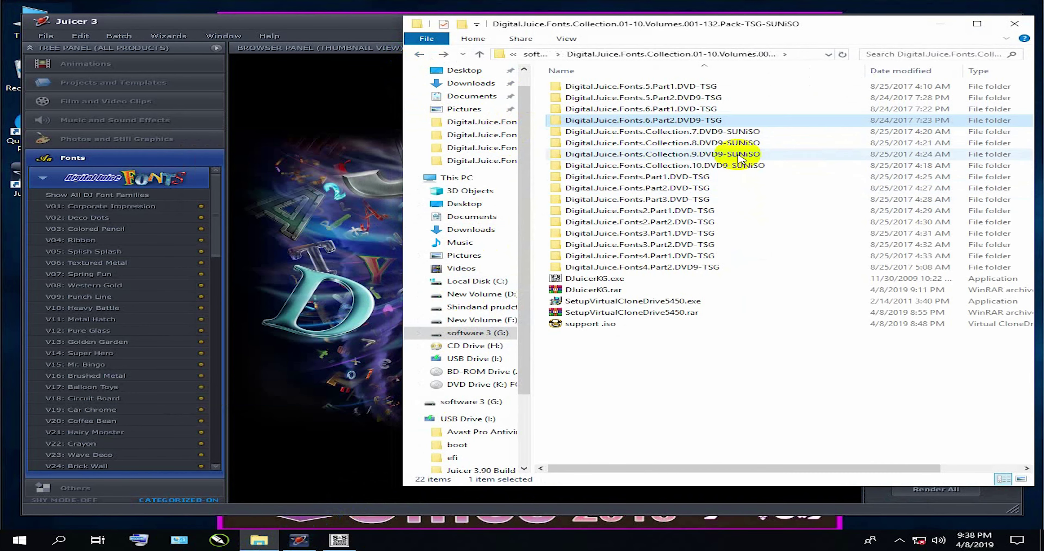
pyautogui.doubleClick(699, 132)
pyautogui.rightClick(614, 89)
pyautogui.press('Escape')
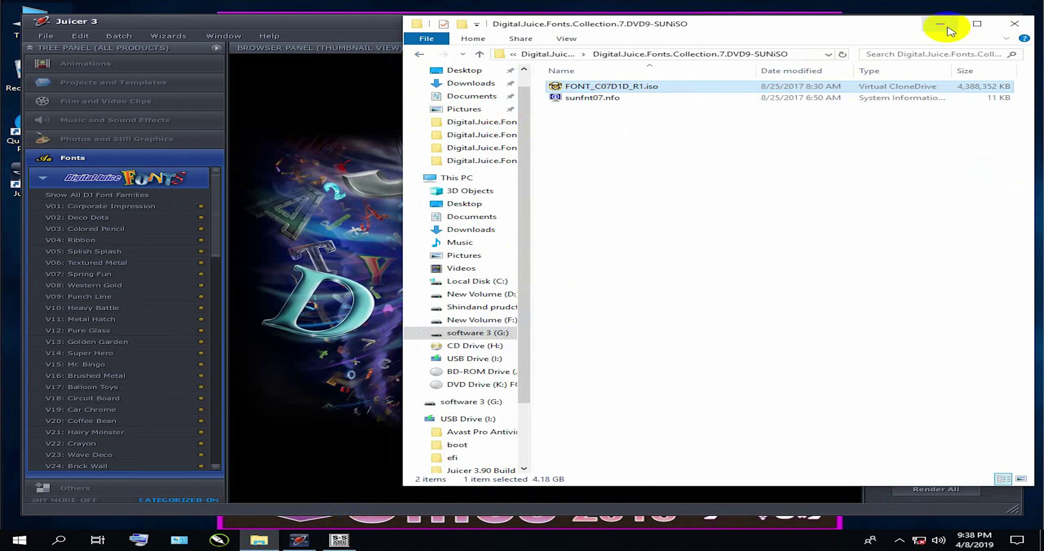
pyautogui.click(639, 286)
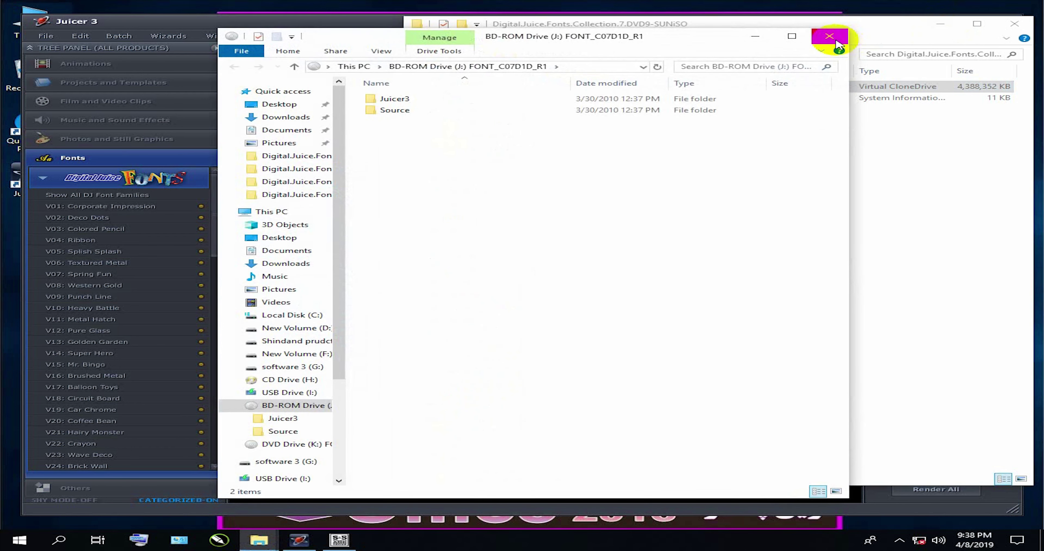
pyautogui.click(941, 24)
# - Check the Juicer3 and Source folders on the mounted FONT_C07D1D_R1 drive and close its window
pyautogui.doubleClick(394, 99)
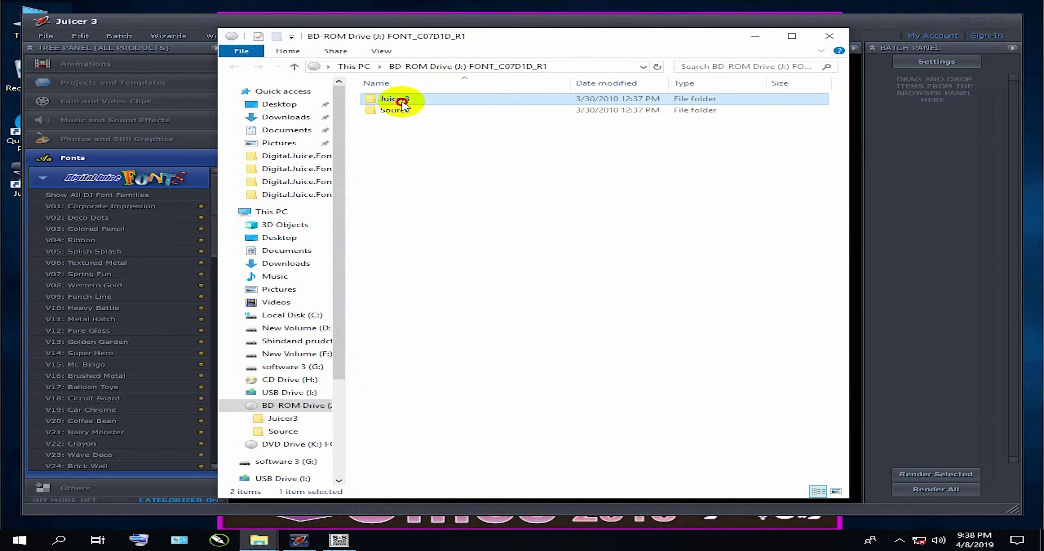
pyautogui.click(234, 66)
pyautogui.doubleClick(396, 110)
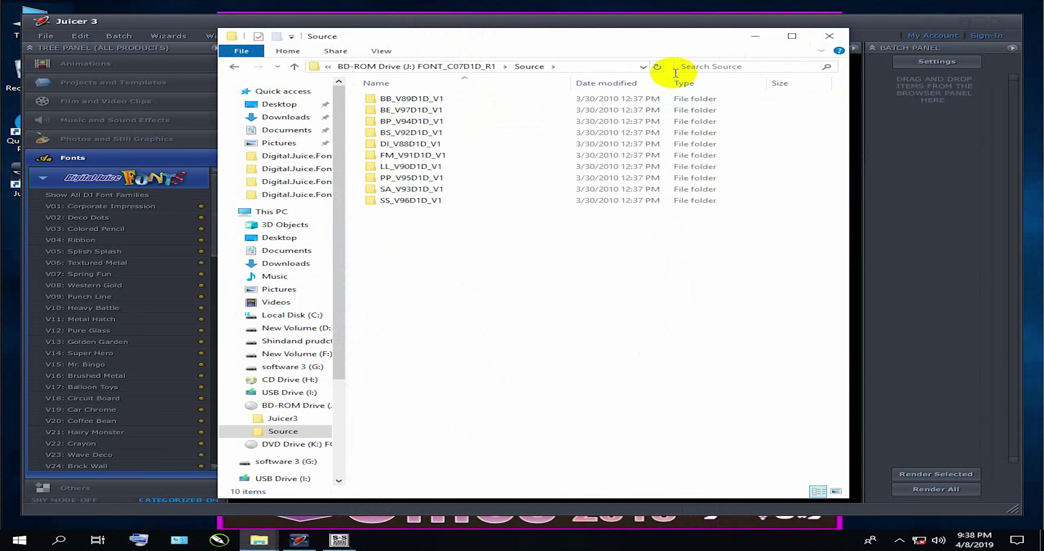
pyautogui.click(829, 36)
# - Start the product installation for DJ Fonts - Collection 7 in Juicer 3
pyautogui.click(47, 36)
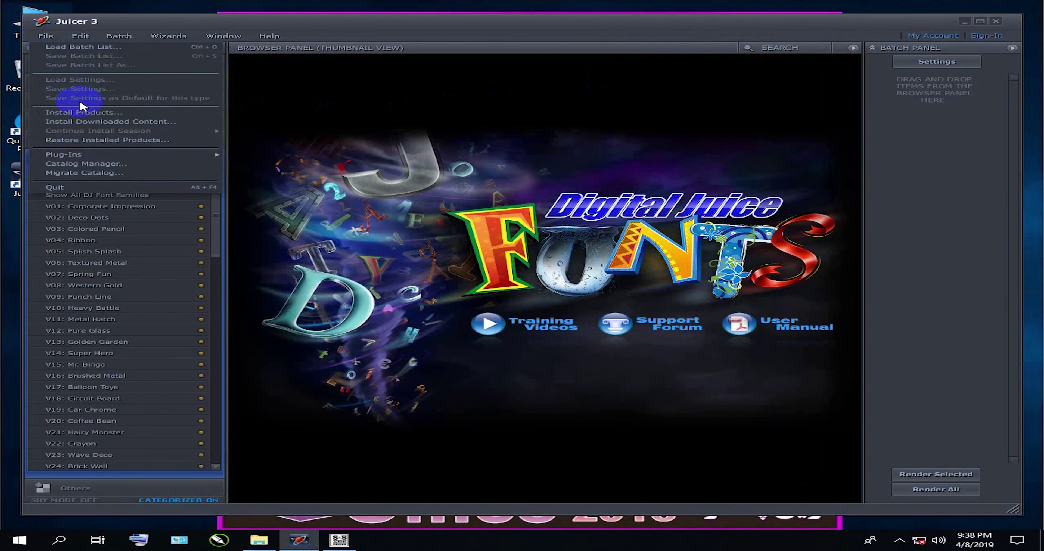
pyautogui.click(84, 112)
pyautogui.click(489, 311)
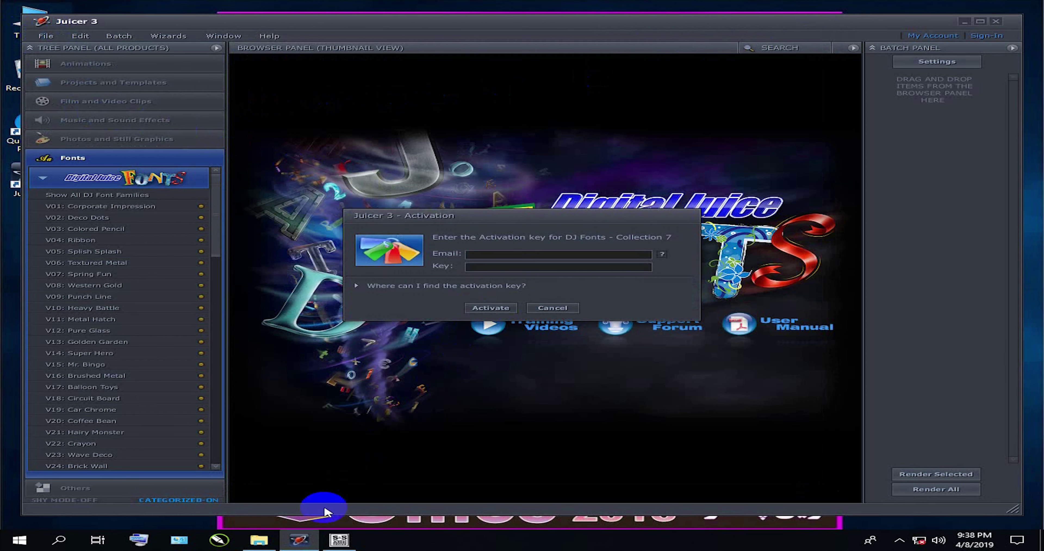
# - Copy the e-mail address from the Digital Juicer v3 keygen into the Collection 7 activation's Email field
pyautogui.click(338, 539)
pyautogui.moveTo(540, 124); pyautogui.dragTo(450, 124)
pyautogui.rightClick(504, 127)
pyautogui.click(547, 159)
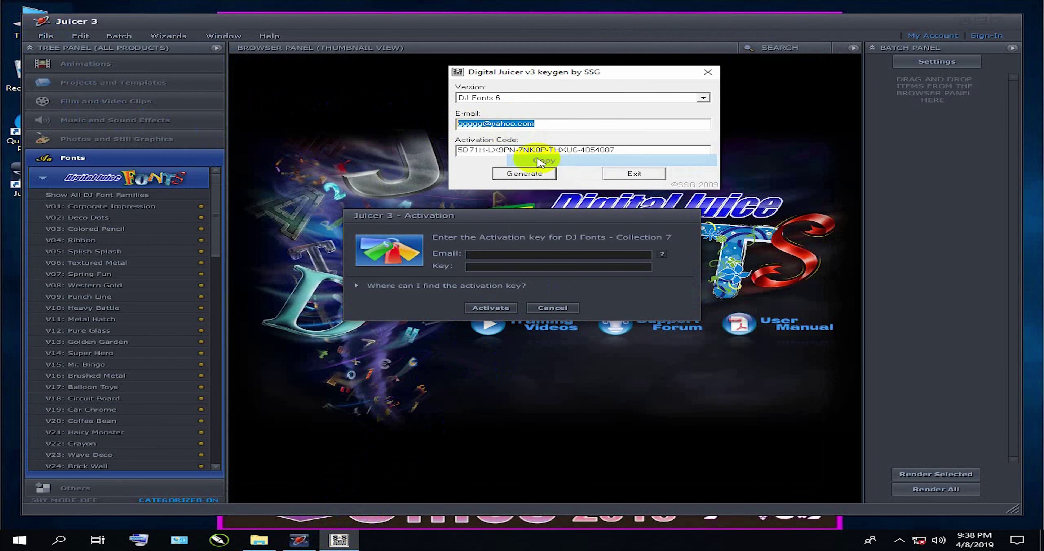
pyautogui.rightClick(511, 254)
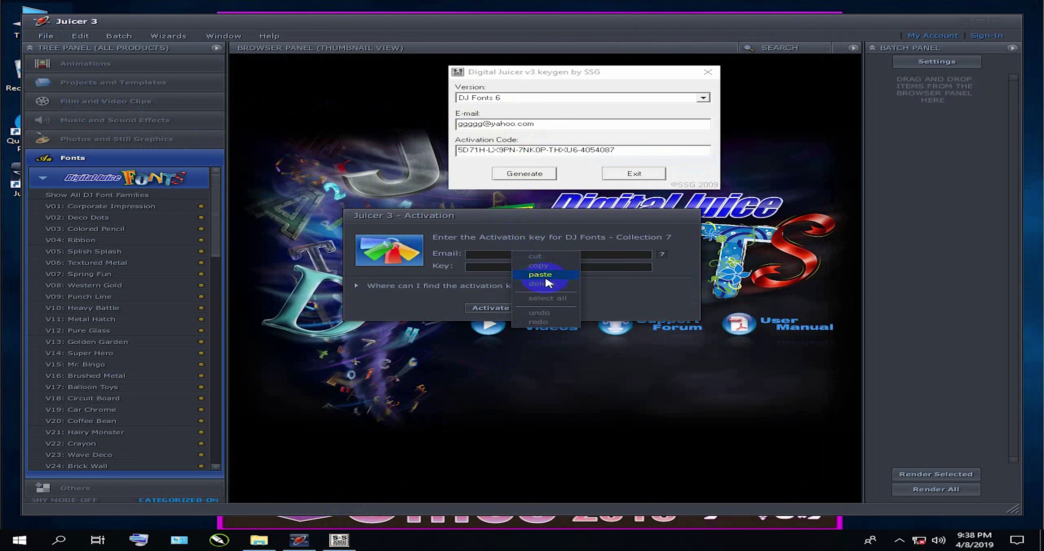
pyautogui.click(541, 274)
# - Generate a new activation code for DJ Fonts 6 and paste it into the Collection 7 activation's Key field
pyautogui.moveTo(620, 150); pyautogui.dragTo(446, 149)
pyautogui.rightClick(510, 149)
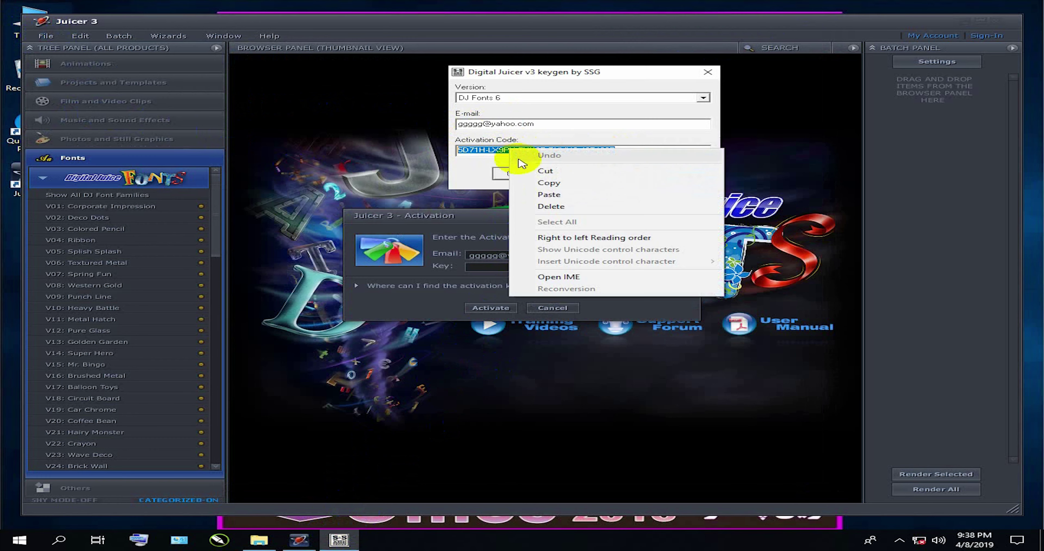
pyautogui.click(498, 173)
pyautogui.moveTo(632, 149); pyautogui.dragTo(457, 150)
pyautogui.rightClick(507, 150)
pyautogui.click(541, 174)
pyautogui.rightClick(523, 264)
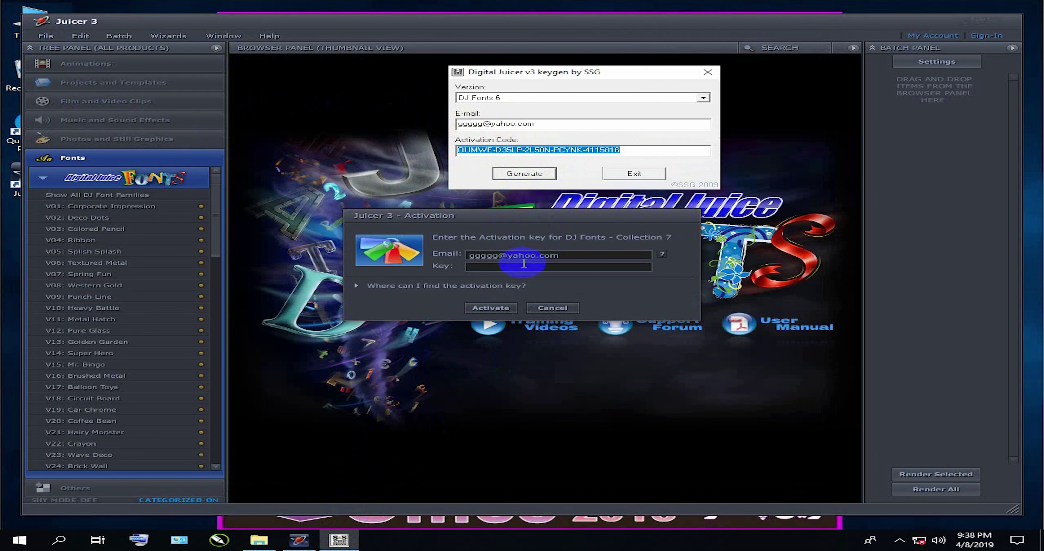
pyautogui.click(539, 302)
# - Submit the activation for DJ Fonts - Collection 7 and accept the license agreement
pyautogui.click(489, 309)
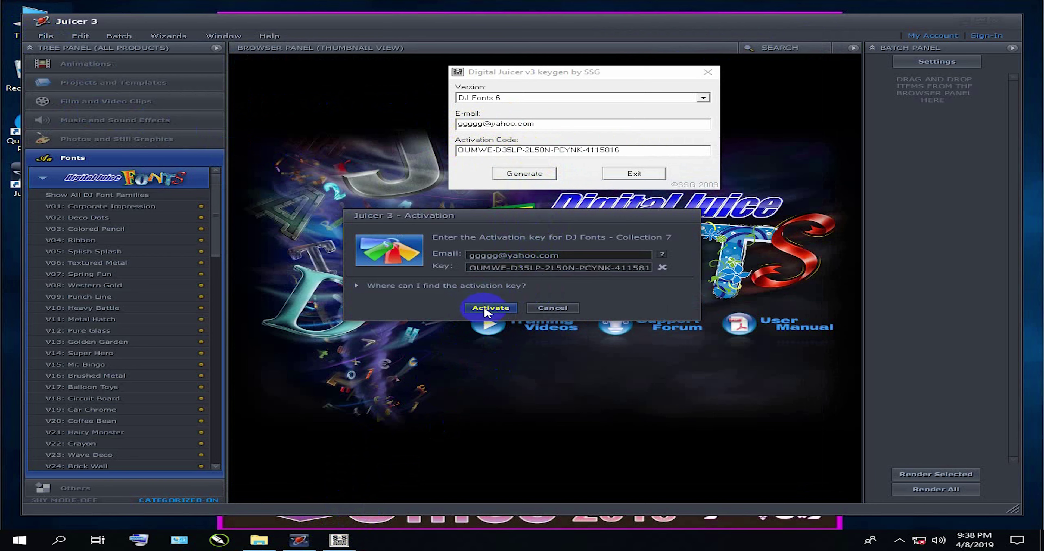
pyautogui.click(383, 320)
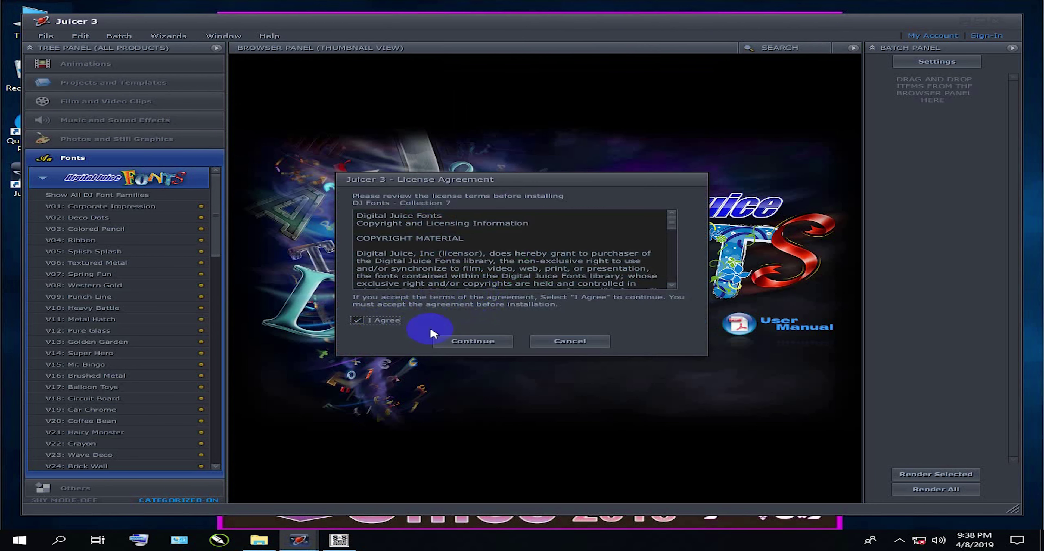
pyautogui.click(484, 341)
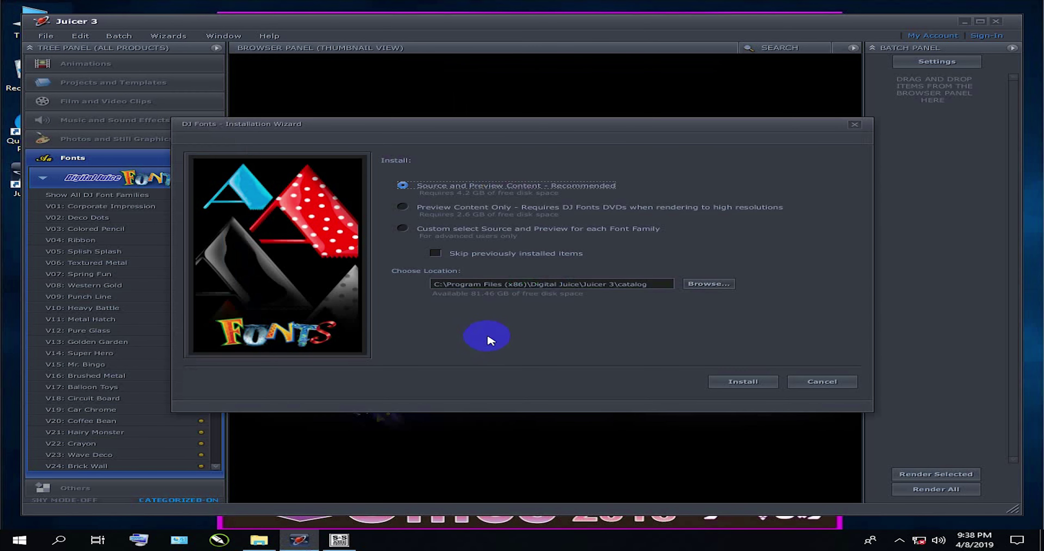
# - Set the Collection 7 install location to E:\Digital.Juice.Fonts and start installing the Source and Preview Content
pyautogui.click(709, 284)
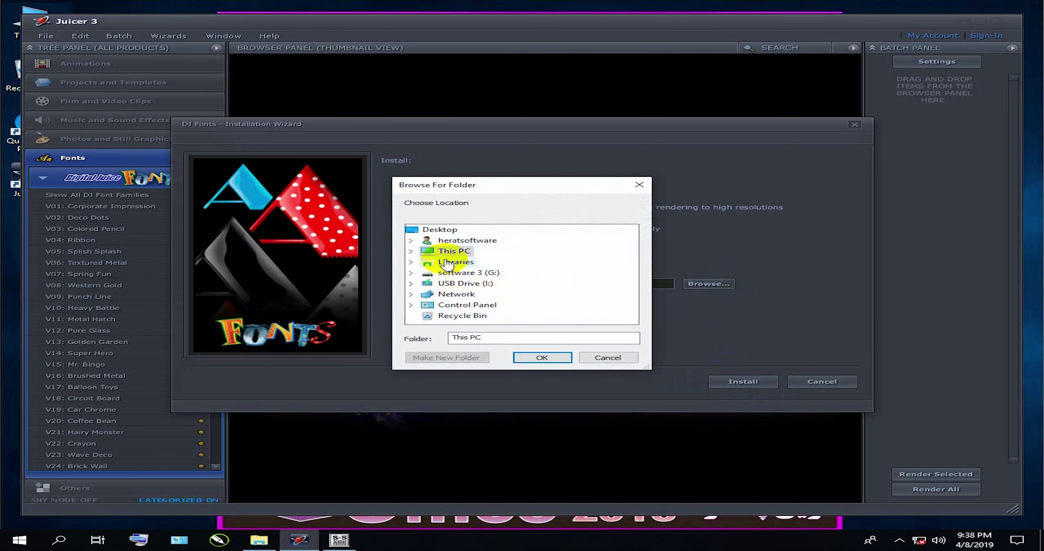
pyautogui.click(414, 251)
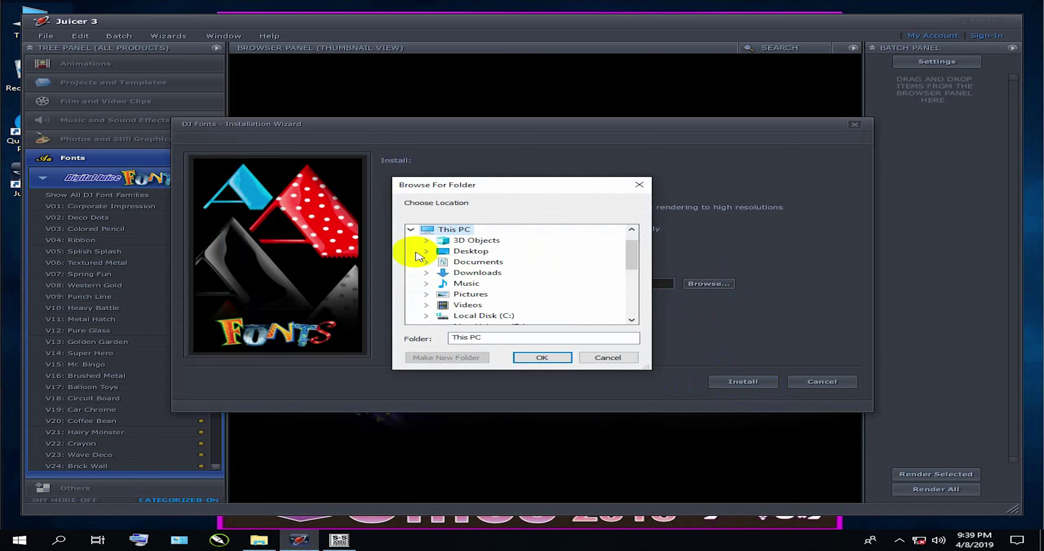
pyautogui.scroll(-2, 525, 283)
pyautogui.doubleClick(518, 281)
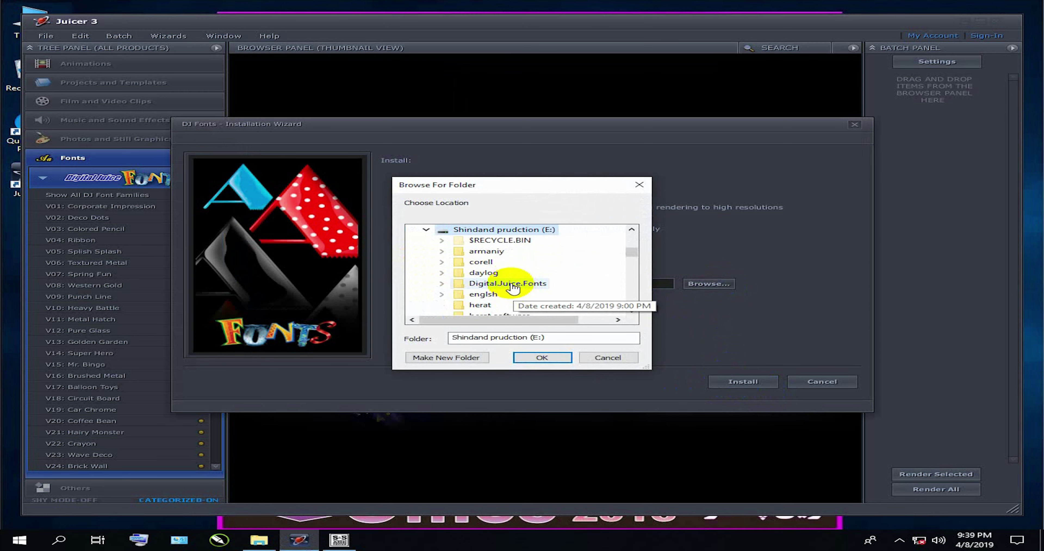
pyautogui.doubleClick(513, 283)
pyautogui.click(541, 360)
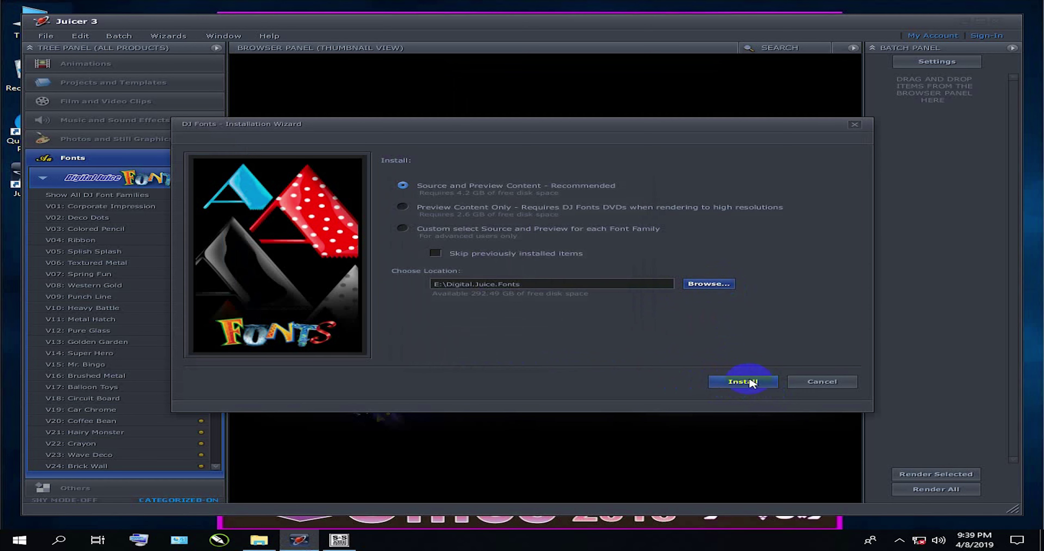
pyautogui.click(736, 382)
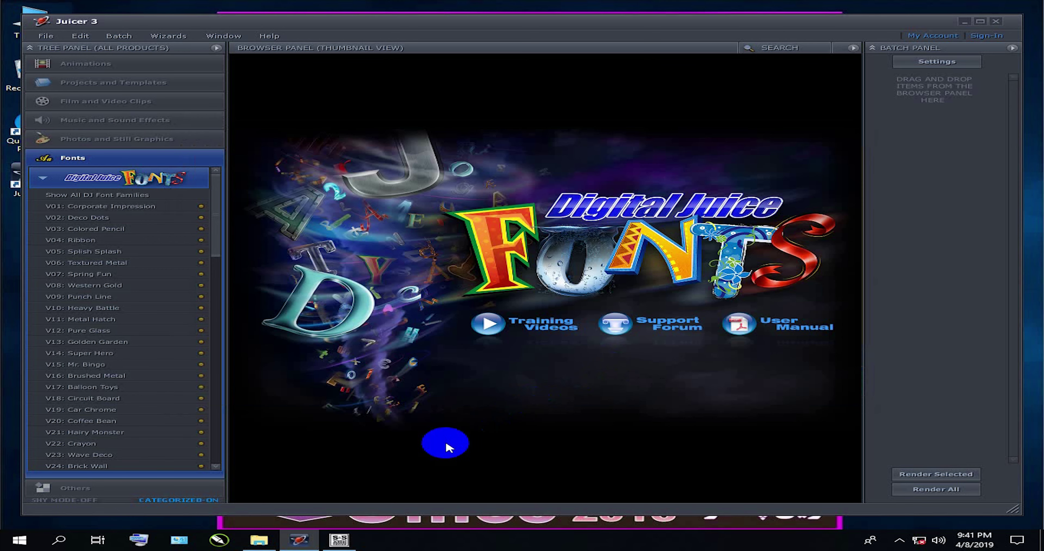
# - Mount the FONT_C08D1D_R1 disc image from the Digital.Juice.Fonts.Collection.8.DVD9-SUNiSO folder and minimize the folder window
pyautogui.click(258, 540)
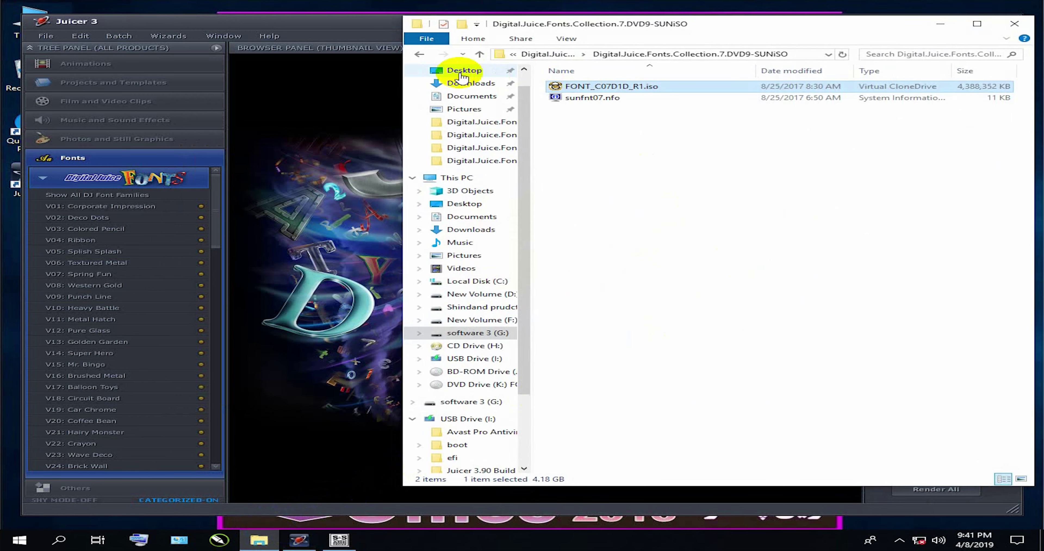
pyautogui.click(419, 54)
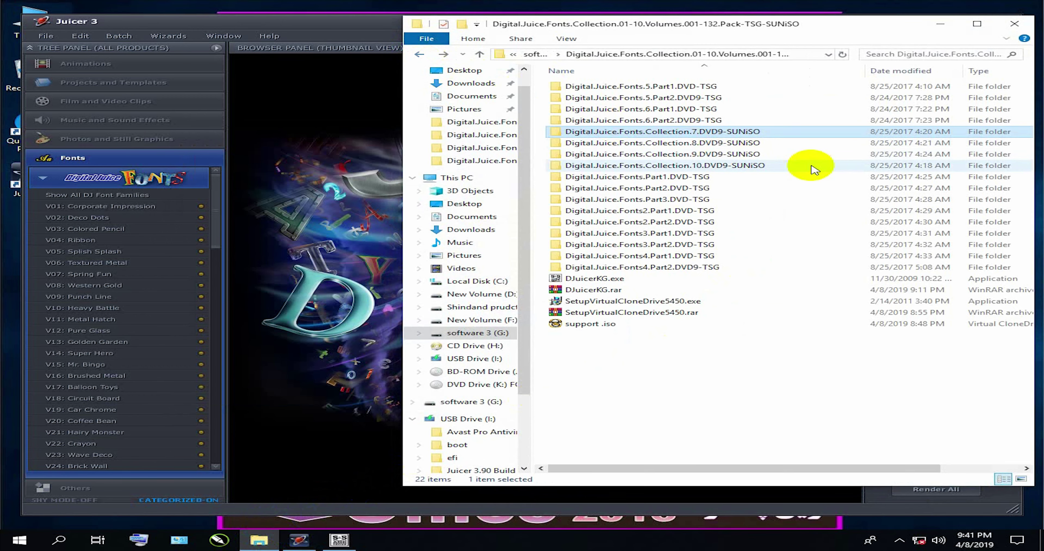
pyautogui.click(689, 144)
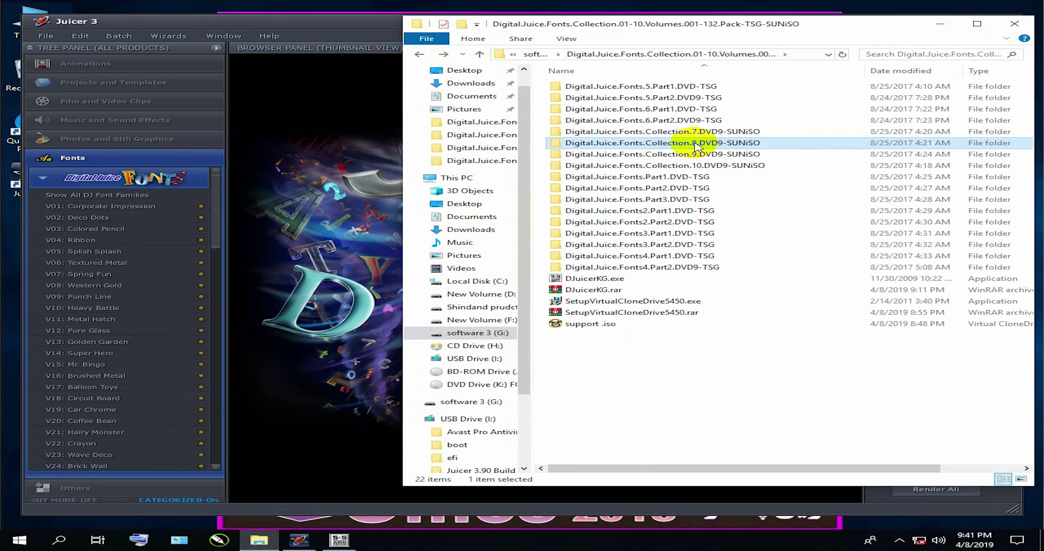
pyautogui.doubleClick(693, 146)
pyautogui.click(586, 88)
pyautogui.rightClick(587, 88)
pyautogui.click(895, 67)
pyautogui.click(940, 23)
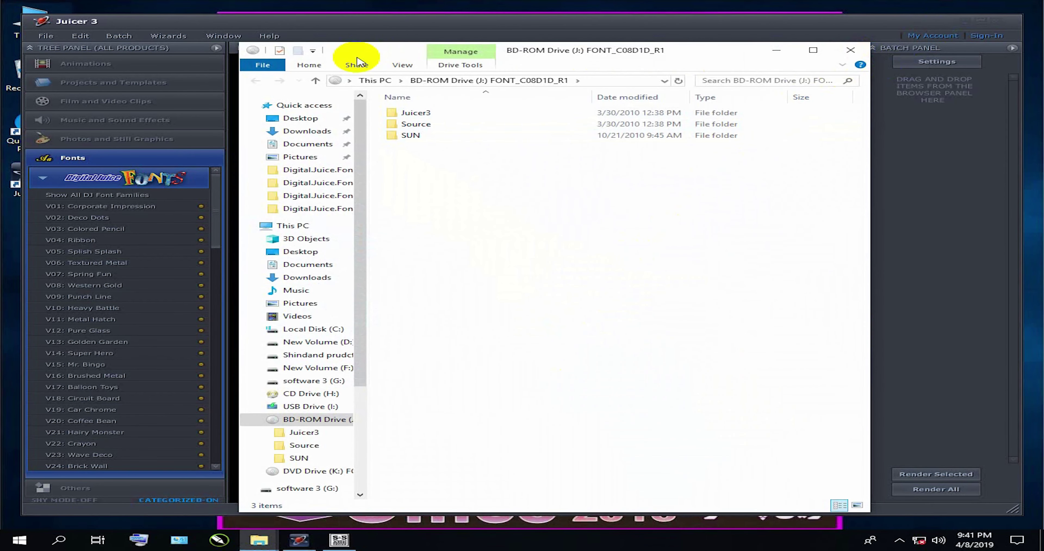
# - Return to Juicer 3 and start the product installation for DJ Fonts - Collection 8
pyautogui.click(54, 39)
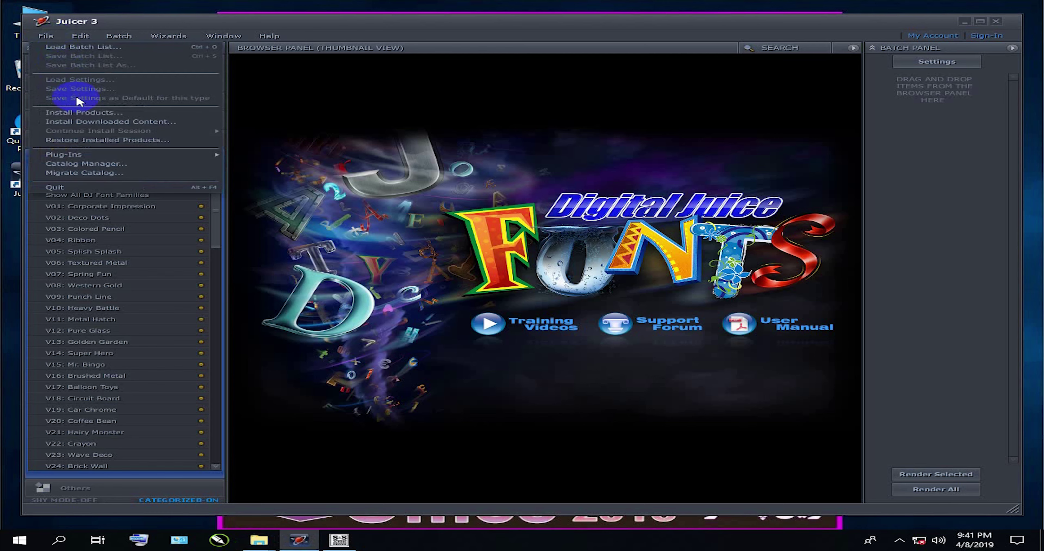
pyautogui.click(80, 112)
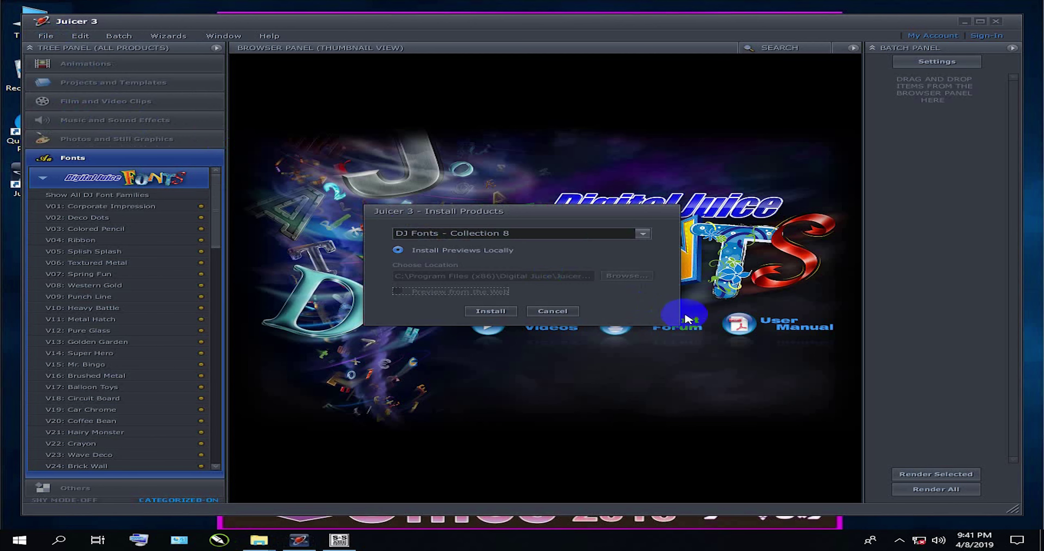
pyautogui.click(491, 312)
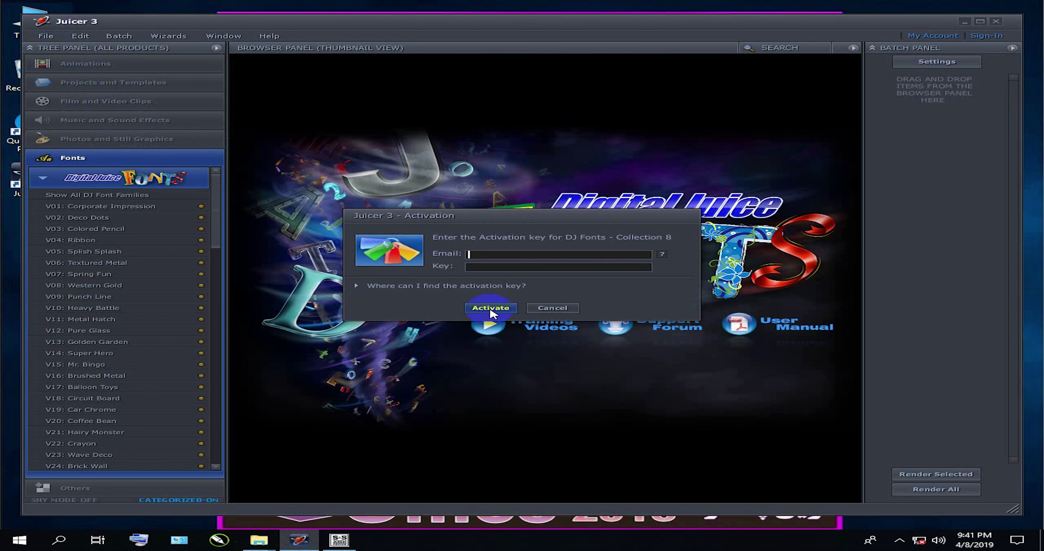
# - Generate a new activation code in the keygen and paste it into the Collection 8 activation's Key field
pyautogui.click(338, 540)
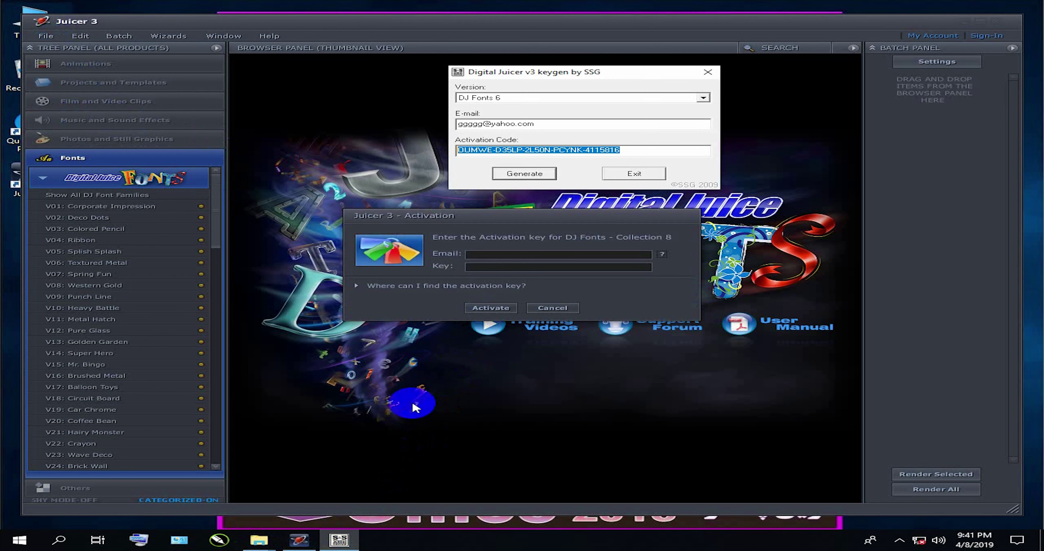
pyautogui.rightClick(521, 153)
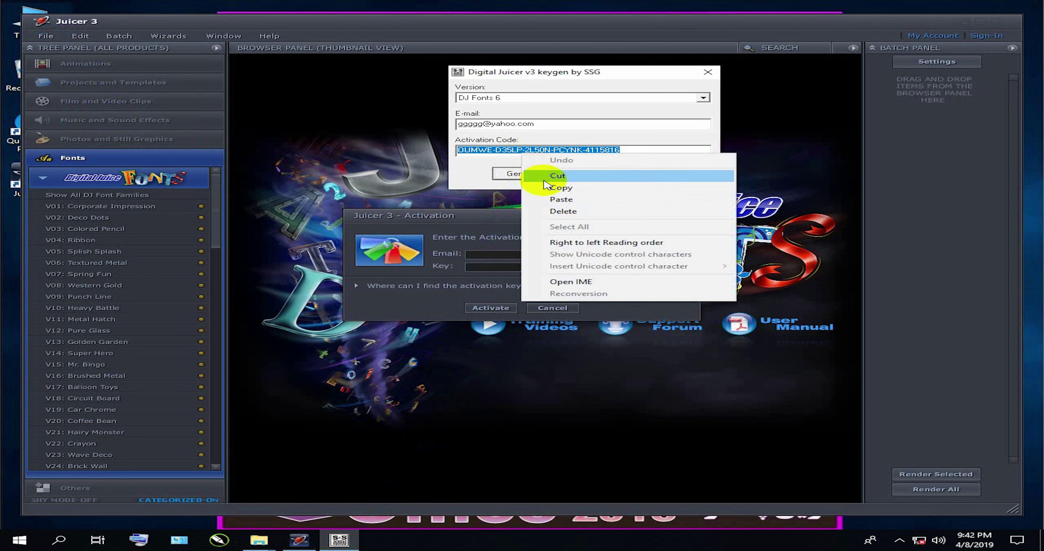
pyautogui.click(547, 188)
pyautogui.click(509, 174)
pyautogui.moveTo(618, 150); pyautogui.dragTo(426, 148)
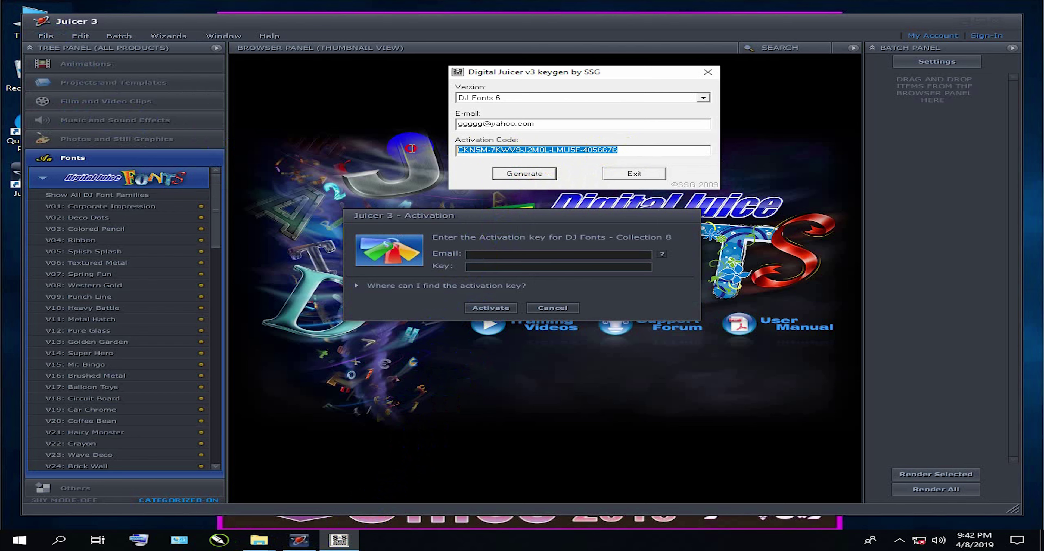
pyautogui.rightClick(502, 149)
pyautogui.click(482, 188)
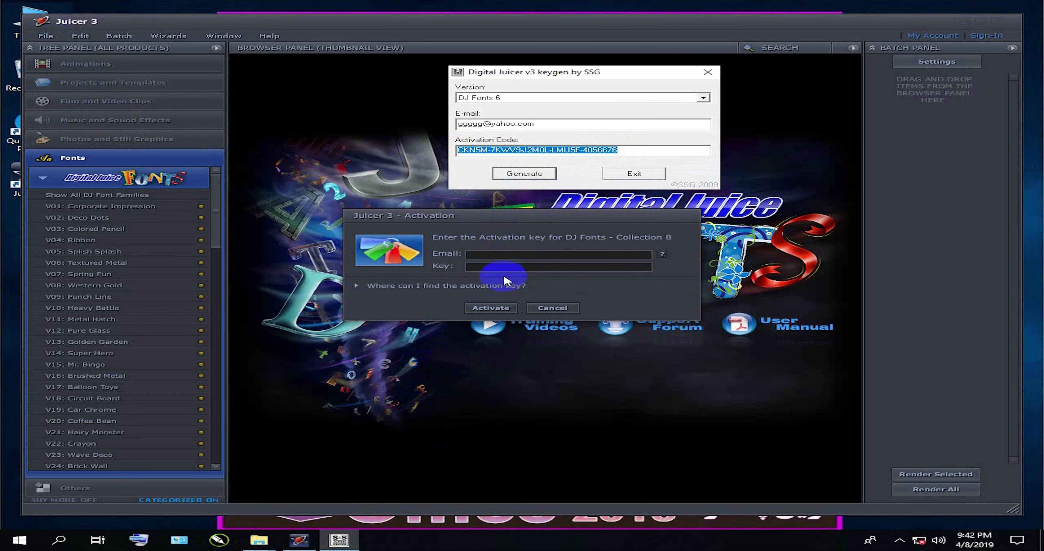
pyautogui.click(482, 256)
pyautogui.rightClick(483, 267)
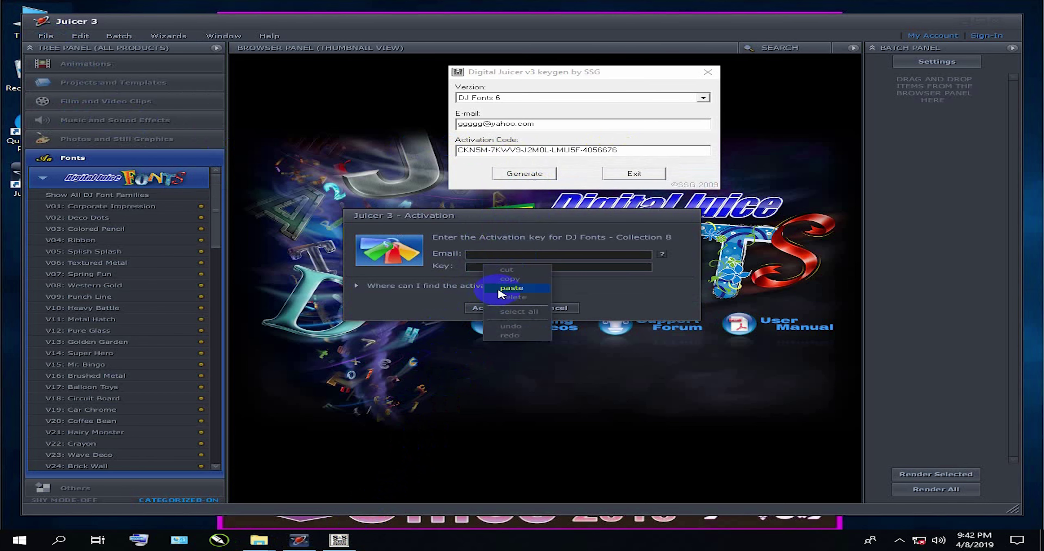
pyautogui.click(499, 302)
# - Copy the keygen's e-mail address into the Email field of the Collection 8 activation
pyautogui.moveTo(536, 123); pyautogui.dragTo(432, 123)
pyautogui.rightClick(473, 124)
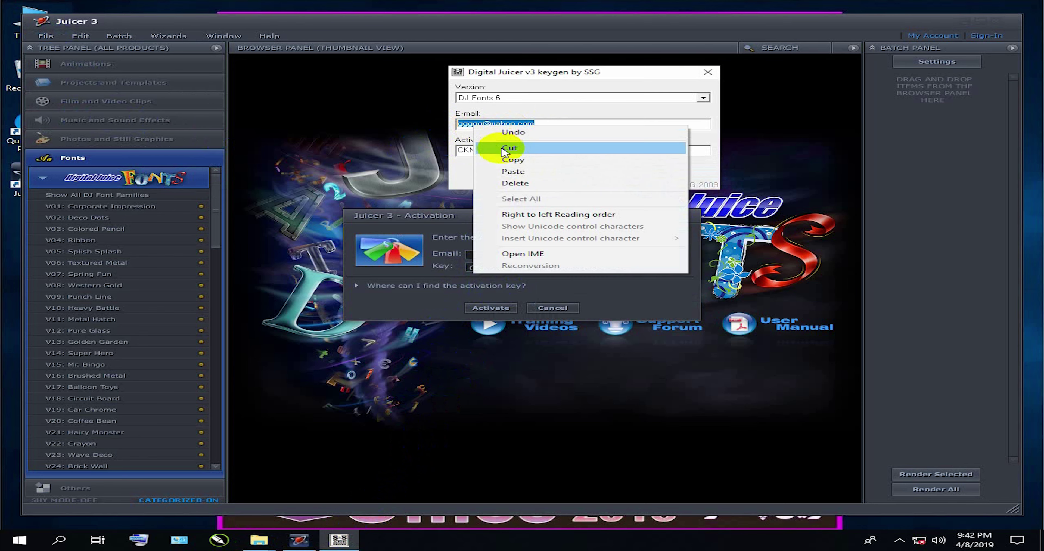
pyautogui.click(506, 160)
pyautogui.click(484, 255)
pyautogui.rightClick(501, 254)
pyautogui.click(527, 274)
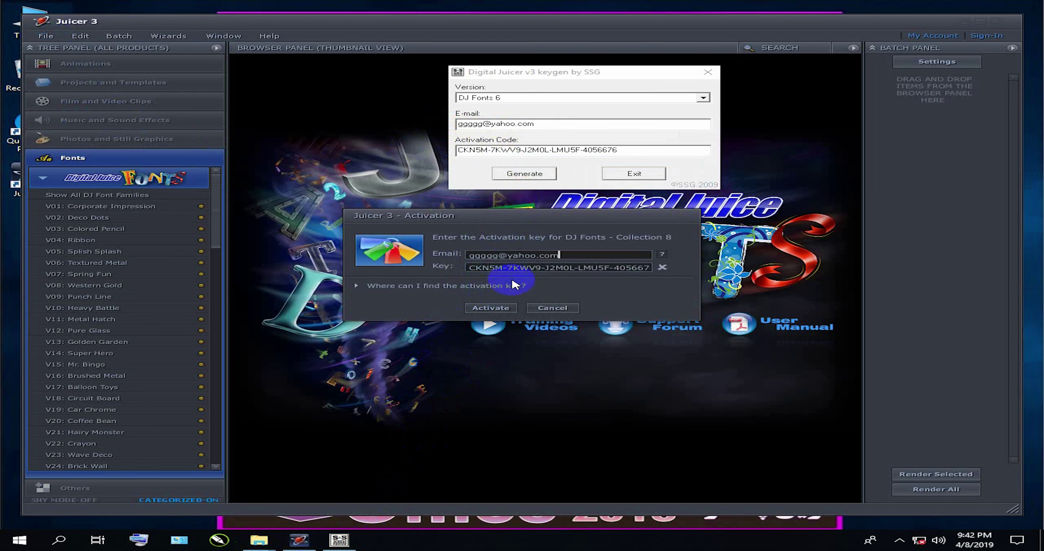
# - Submit the activation for DJ Fonts - Collection 8 and accept the license agreement
pyautogui.click(491, 308)
pyautogui.click(387, 321)
pyautogui.click(470, 341)
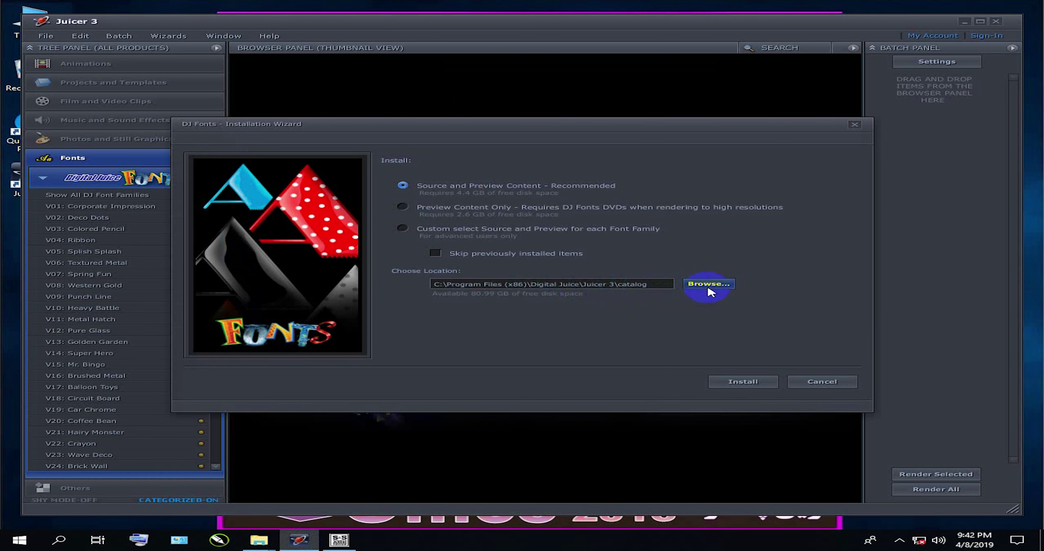
# - Set the Collection 8 install location to E:\Digital.Juice.Fonts and install its source and preview content
pyautogui.click(708, 284)
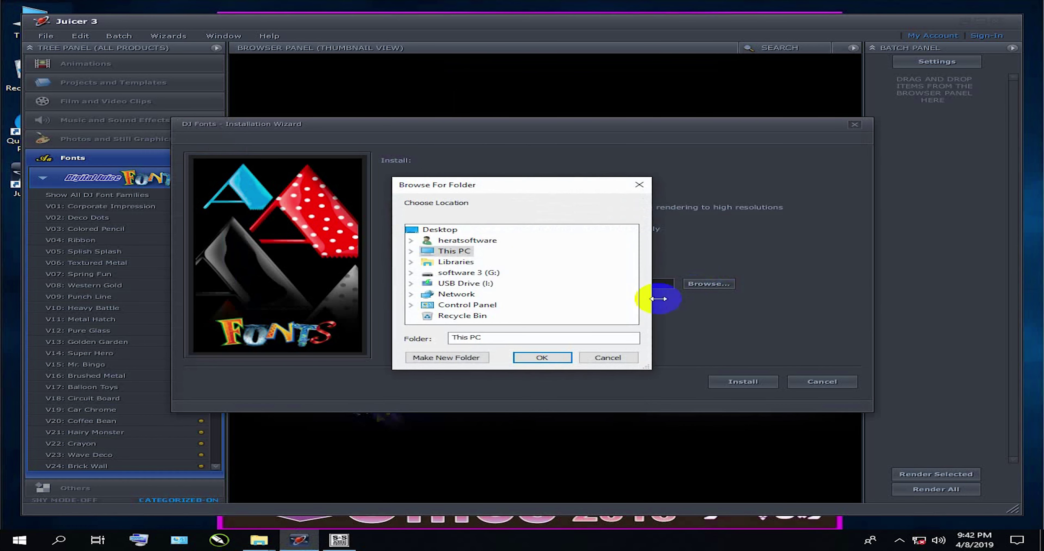
pyautogui.click(410, 251)
pyautogui.scroll(-2, 498, 280)
pyautogui.doubleClick(502, 272)
pyautogui.doubleClick(501, 283)
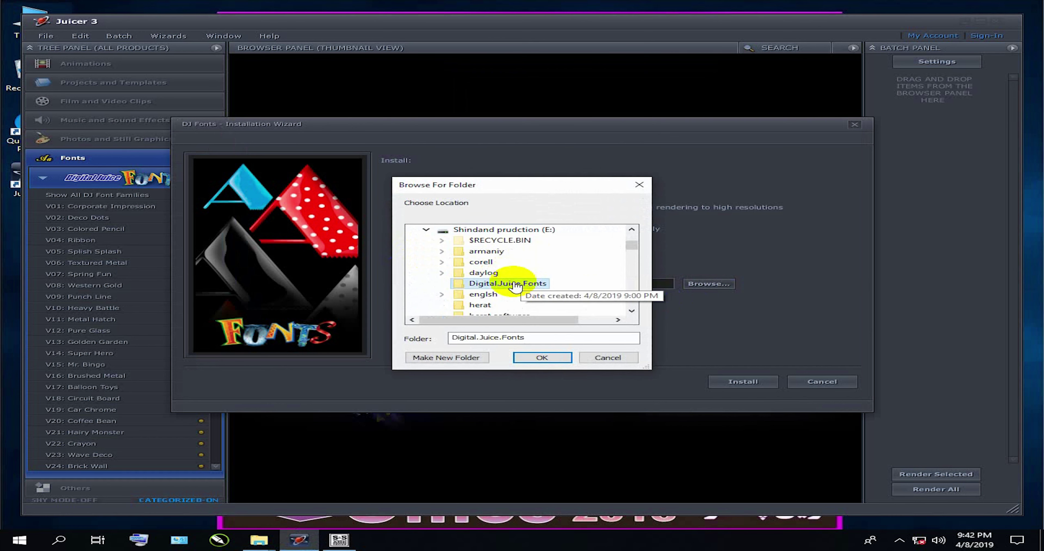
pyautogui.click(542, 357)
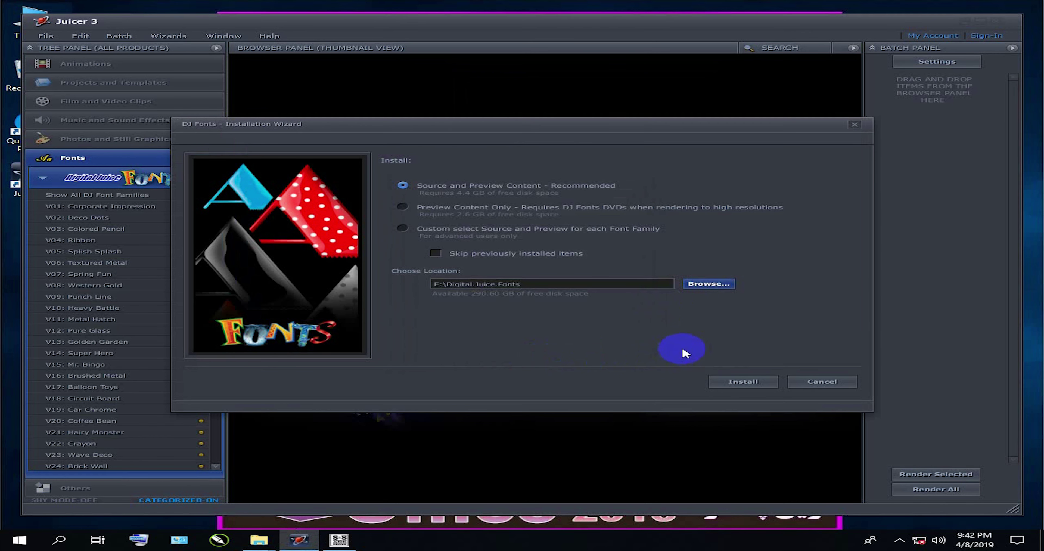
pyautogui.click(743, 383)
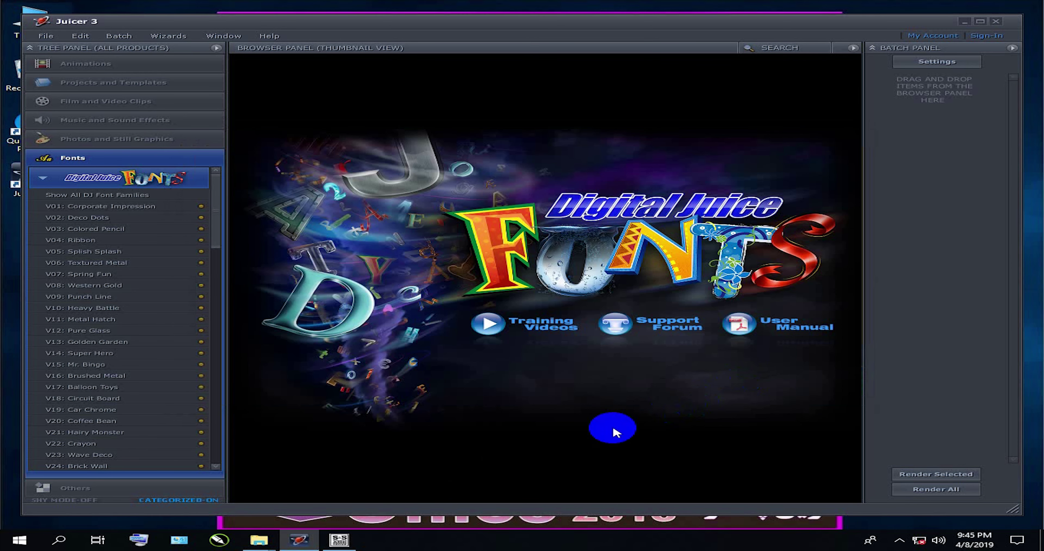
# - Close the BD-ROM drive window and open the Digital.Juice.Fonts.Collection.9.DVD9-SUNiSO folder in File Explorer
pyautogui.moveTo(259, 539)
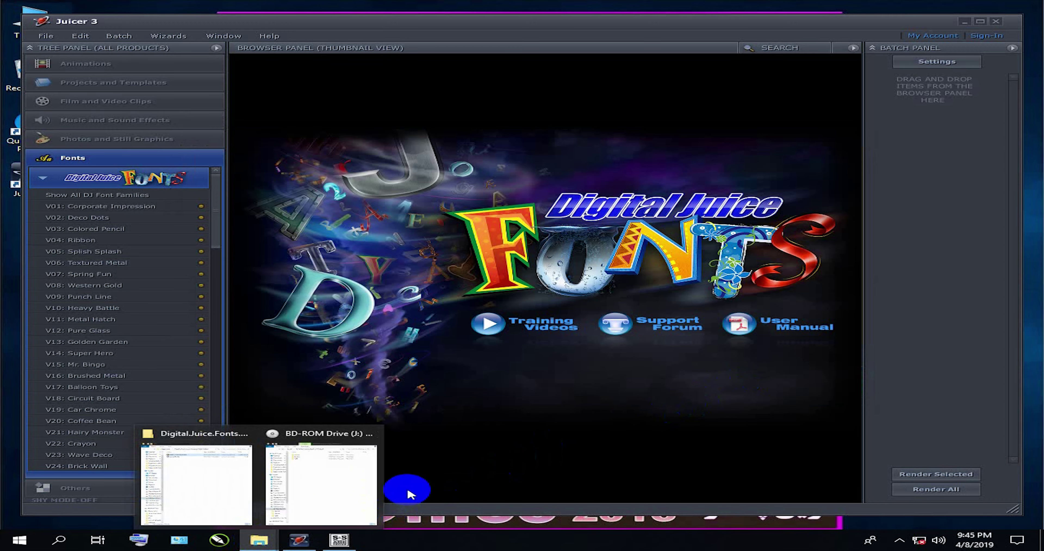
pyautogui.click(349, 490)
pyautogui.click(850, 50)
pyautogui.click(268, 534)
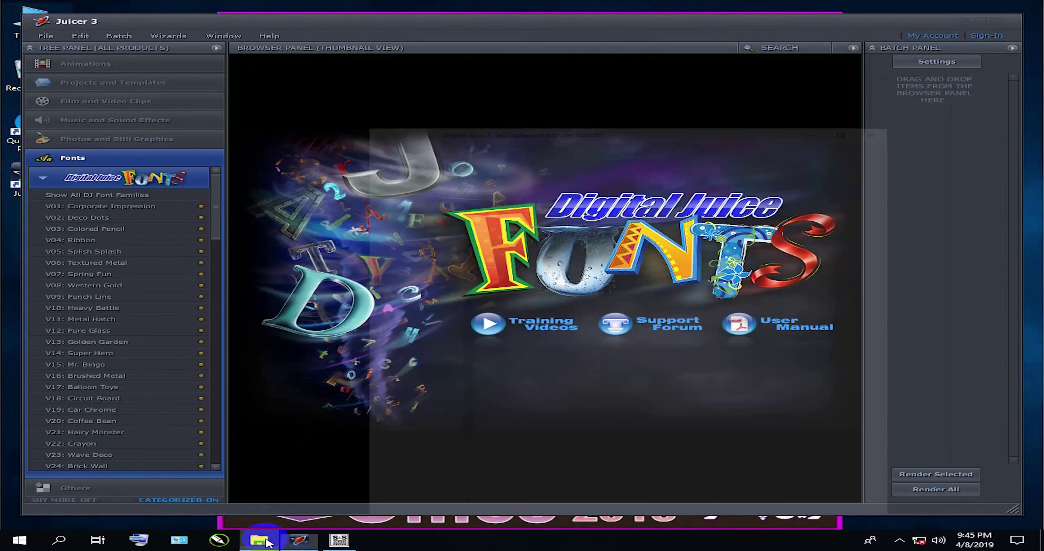
pyautogui.click(420, 55)
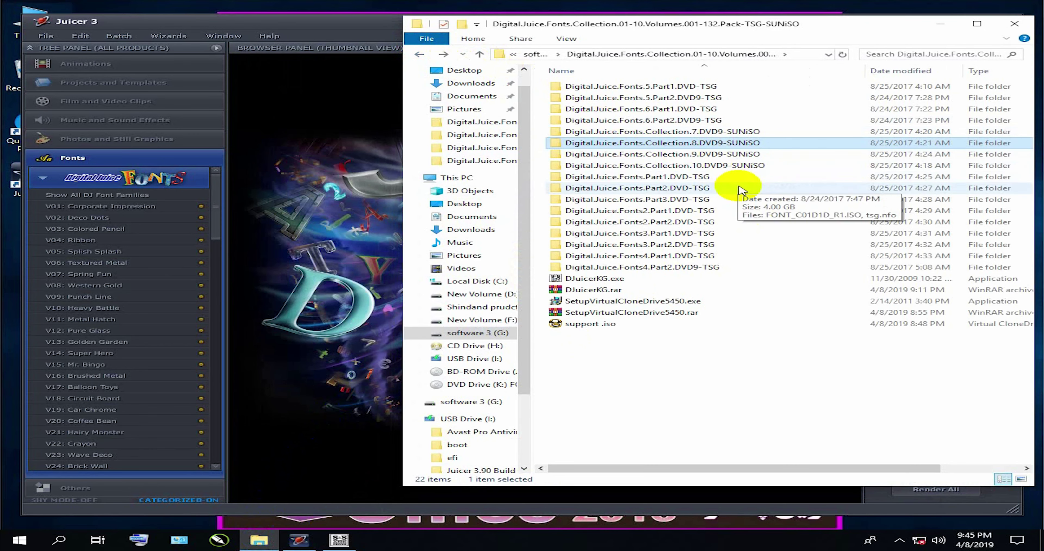
pyautogui.doubleClick(689, 155)
pyautogui.click(614, 87)
pyautogui.rightClick(615, 89)
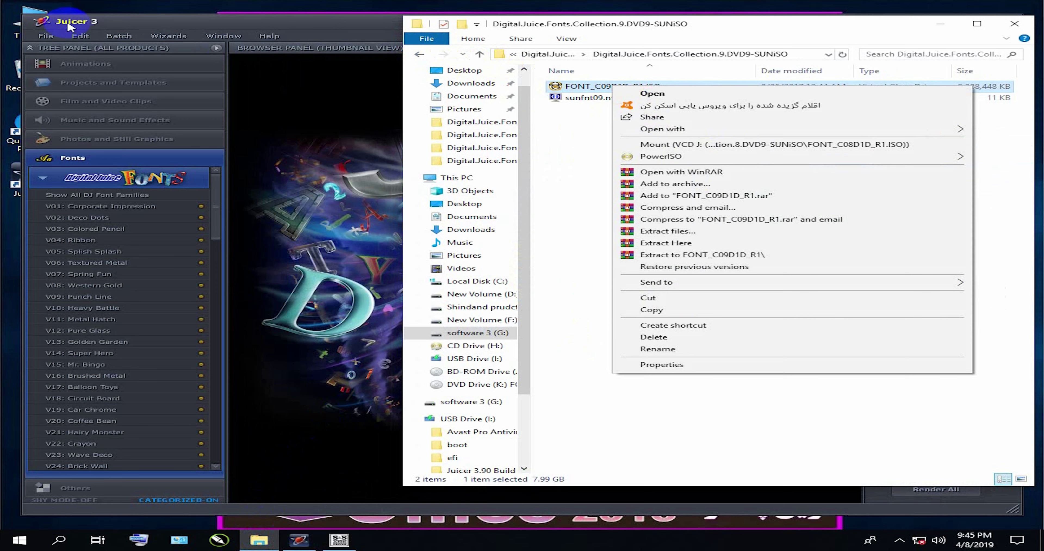
pyautogui.rightClick(32, 9)
pyautogui.click(53, 15)
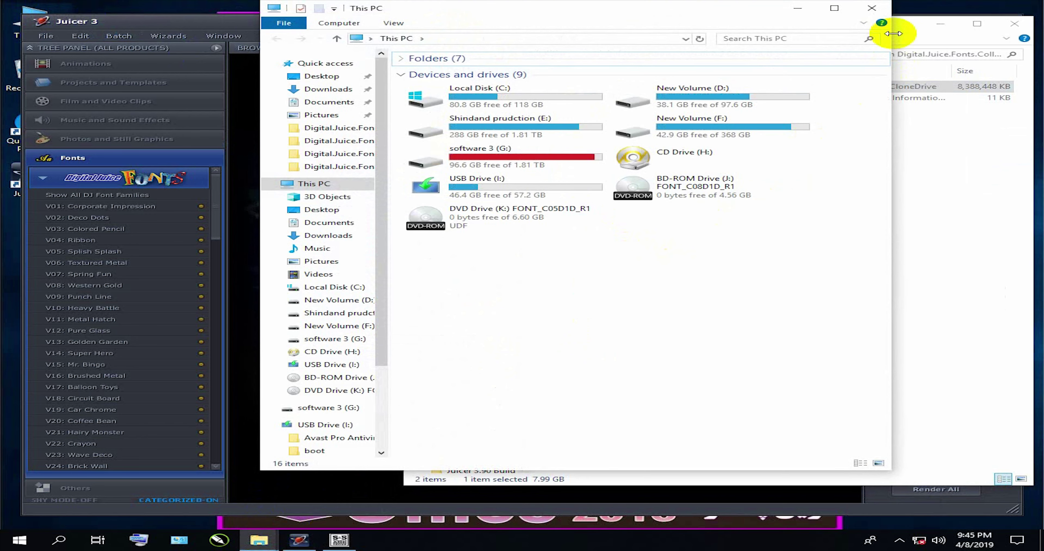
pyautogui.click(871, 8)
# - Mount FONT_C09D1D_R1.ISO, dismiss the insert-disk prompt, and clear the File Explorer windows away
pyautogui.rightClick(602, 86)
pyautogui.click(602, 87)
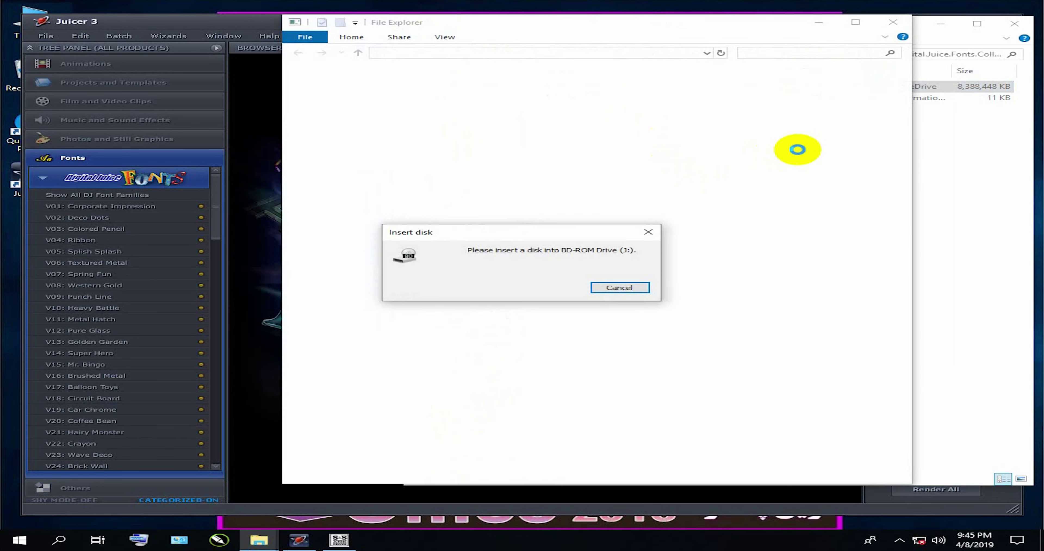
pyautogui.click(618, 287)
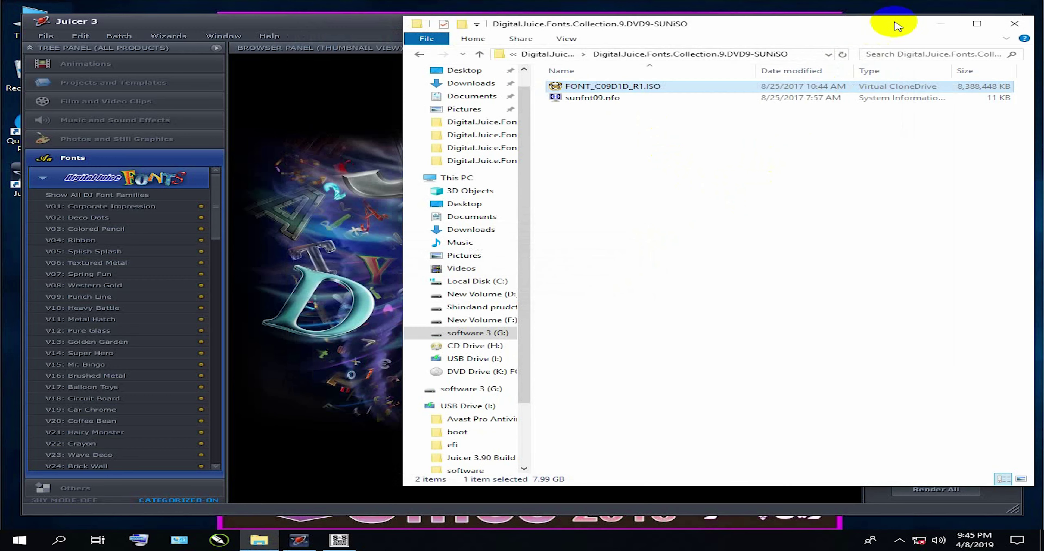
pyautogui.click(940, 27)
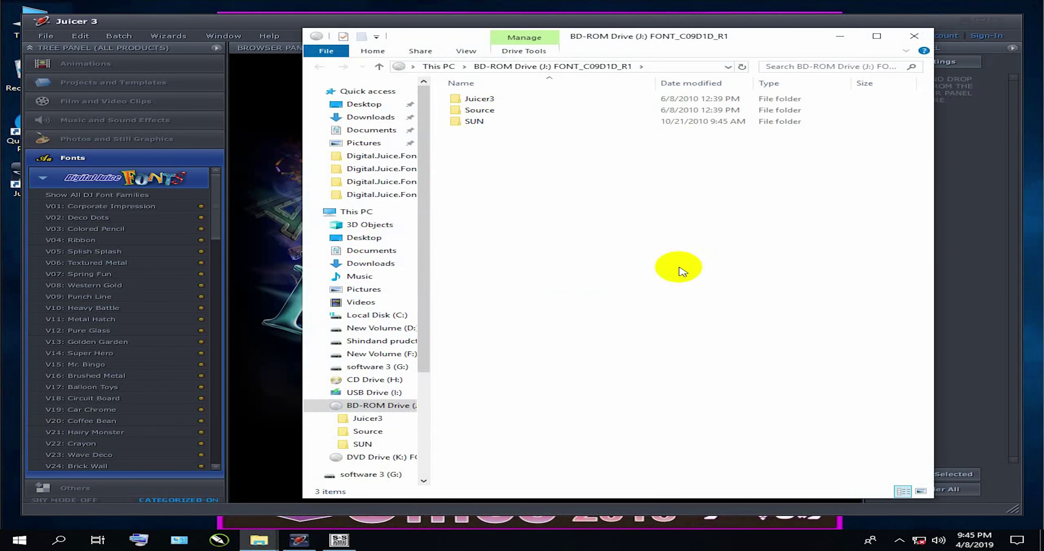
pyautogui.click(914, 35)
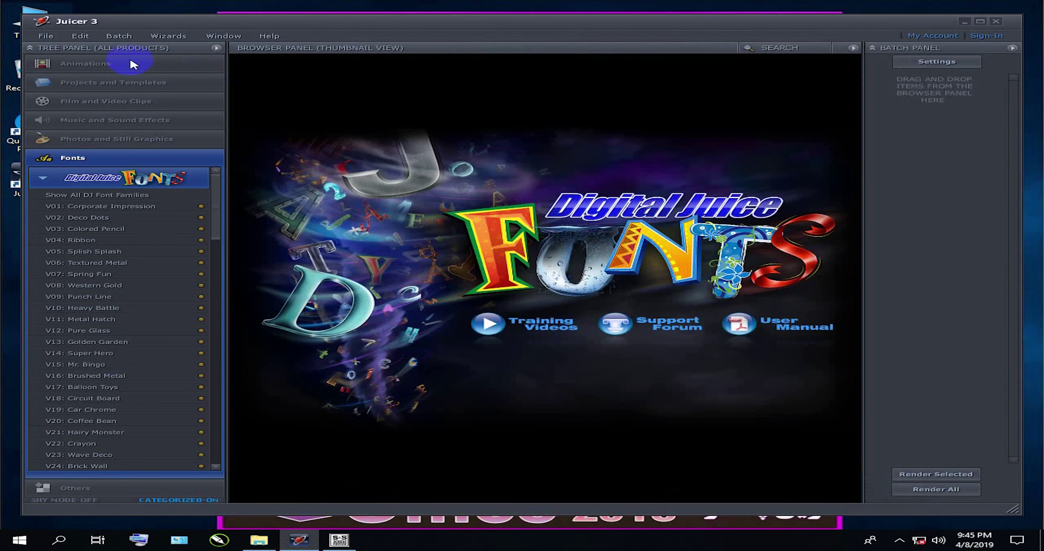
# - Start the product installation for DJ Fonts - Collection 9 in Juicer 3 with previews installed locally
pyautogui.click(61, 35)
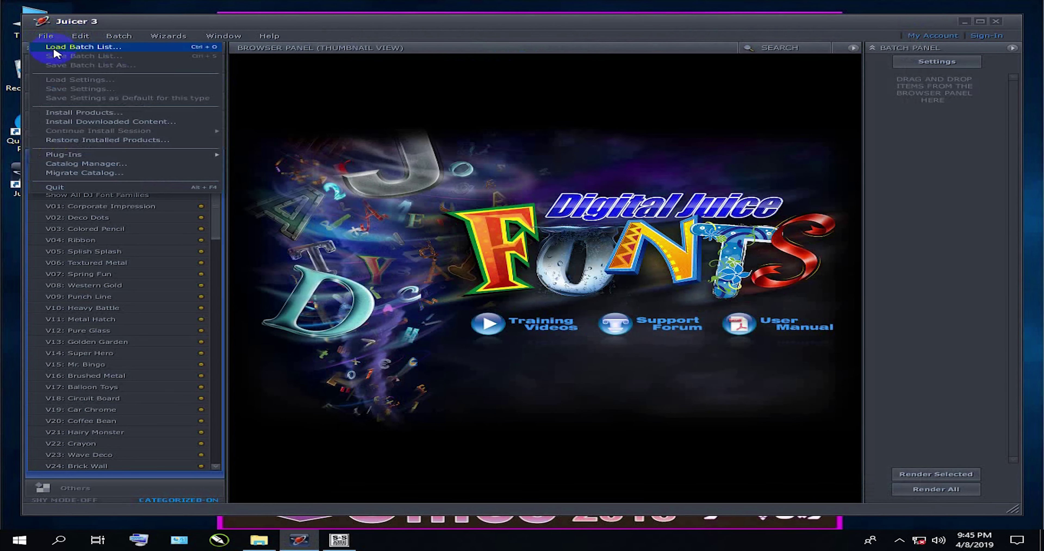
pyautogui.click(83, 113)
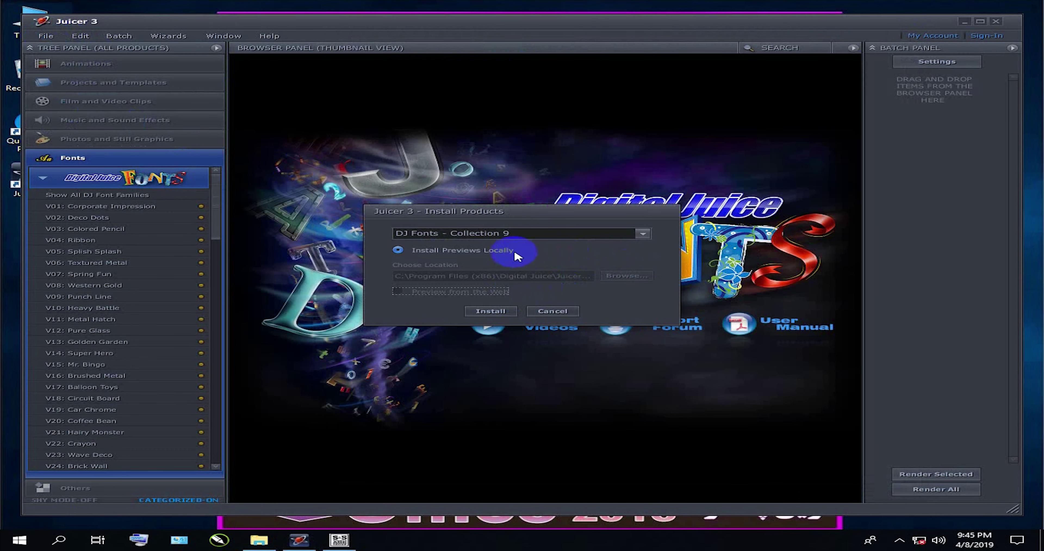
pyautogui.click(508, 238)
pyautogui.click(486, 312)
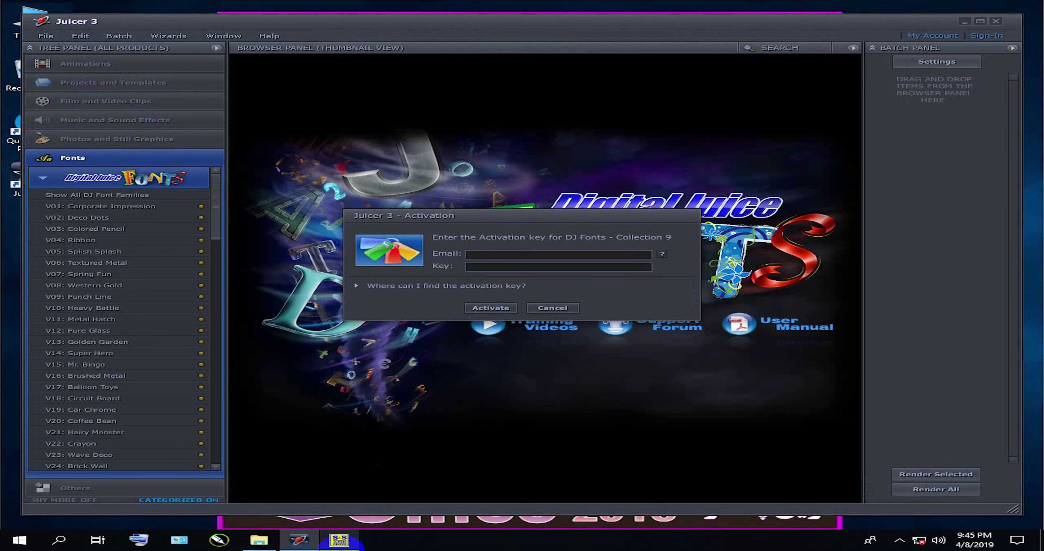
# - Copy the keygen's e-mail address into the Email field of the Collection 9 activation
pyautogui.click(339, 539)
pyautogui.rightClick(512, 124)
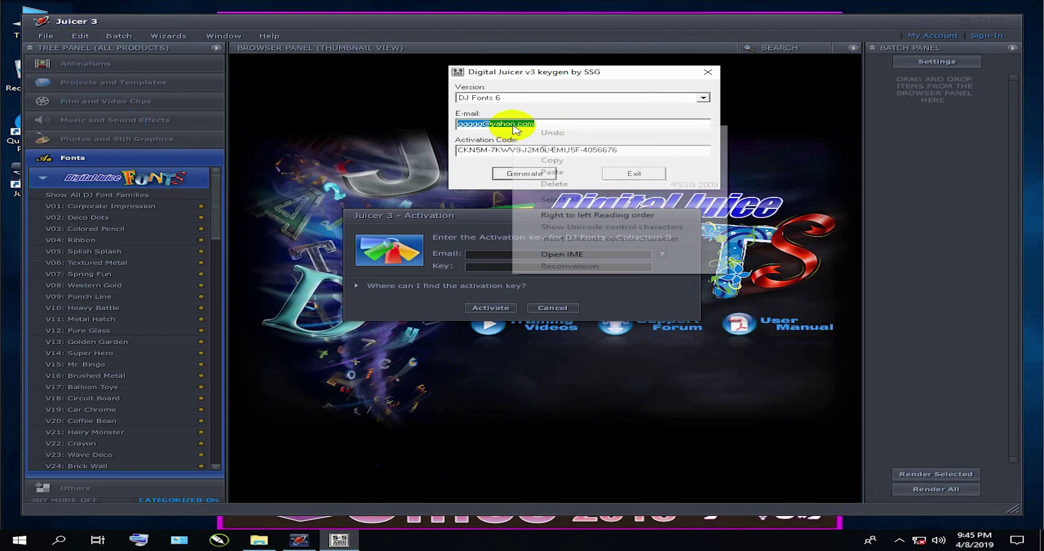
pyautogui.click(550, 161)
pyautogui.click(511, 254)
pyautogui.rightClick(512, 254)
pyautogui.click(539, 282)
# - Copy the keygen's existing activation code into the Key field of the Collection 9 activation
pyautogui.moveTo(617, 151); pyautogui.dragTo(421, 149)
pyautogui.hotkey('ctrl', 'c')
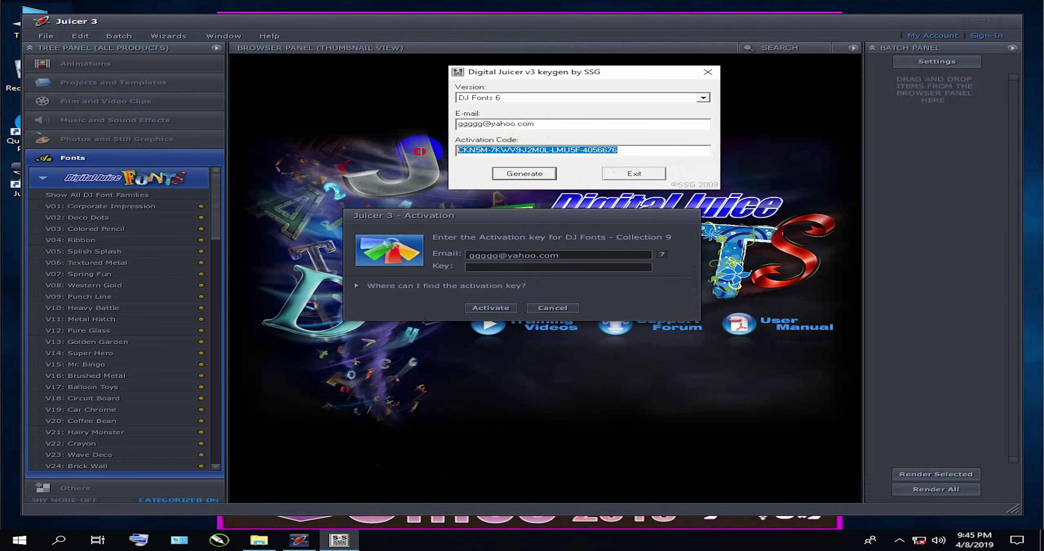
pyautogui.rightClick(498, 152)
pyautogui.click(560, 191)
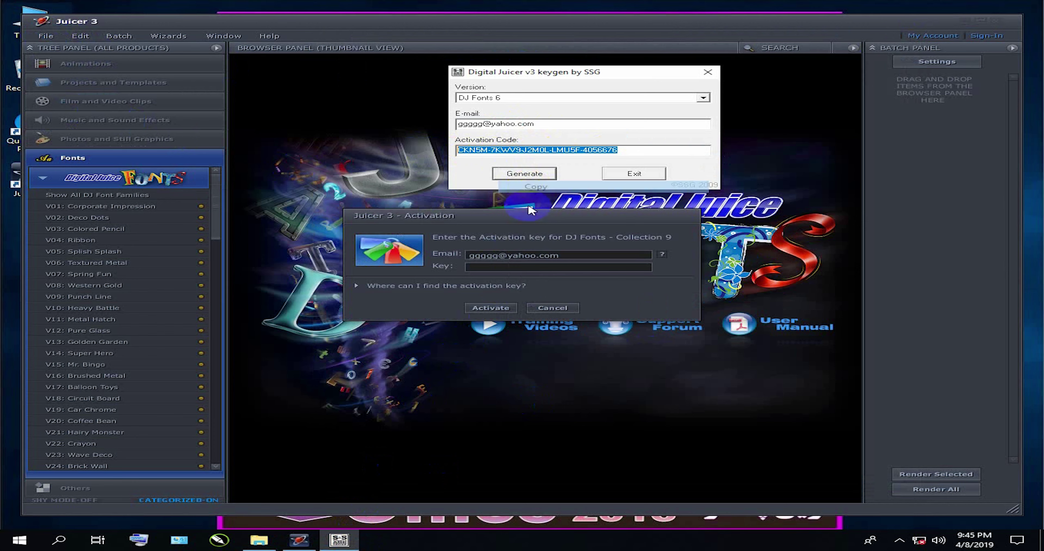
pyautogui.rightClick(503, 270)
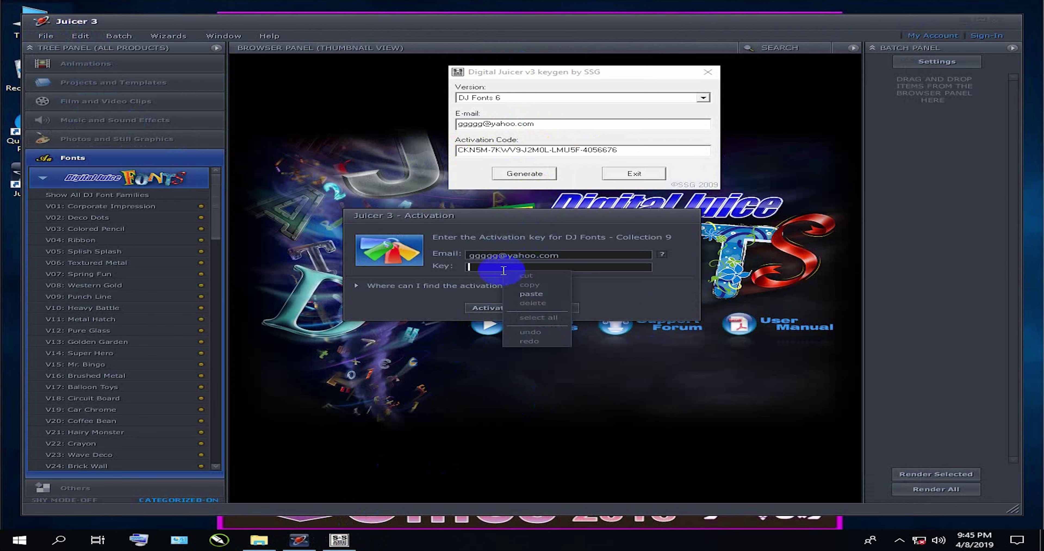
pyautogui.click(530, 295)
# - Submit the activation for DJ Fonts - Collection 9 and accept the license agreement
pyautogui.click(492, 307)
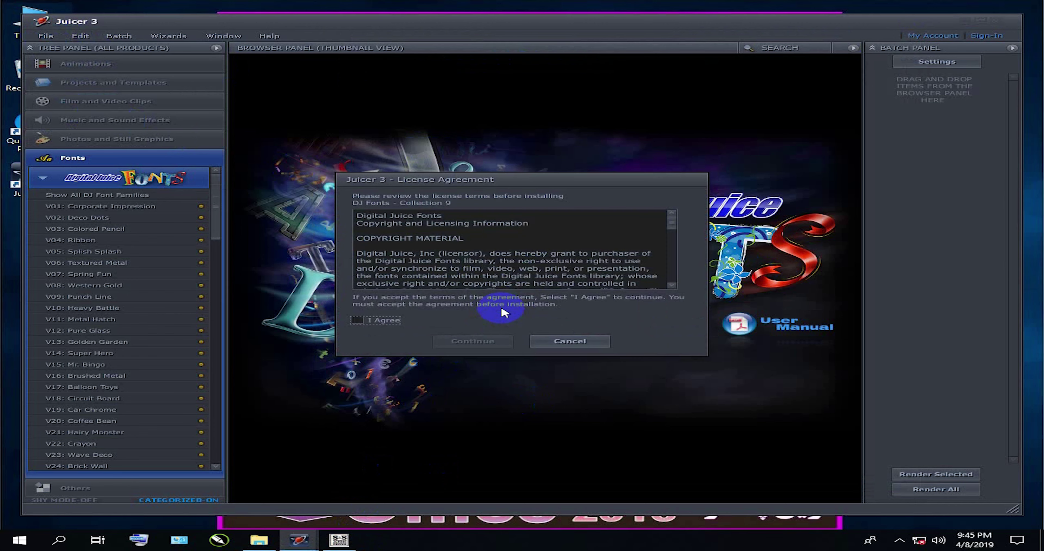
pyautogui.click(403, 322)
pyautogui.click(452, 339)
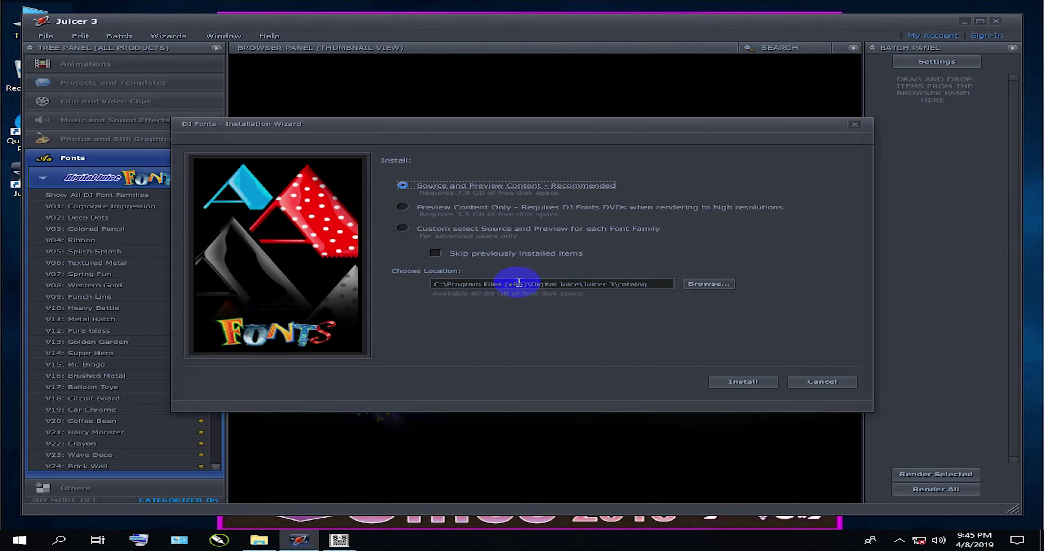
# - Set the Collection 9 install location to E:\Digital.Juice.Fonts and install its source and preview content
pyautogui.click(708, 284)
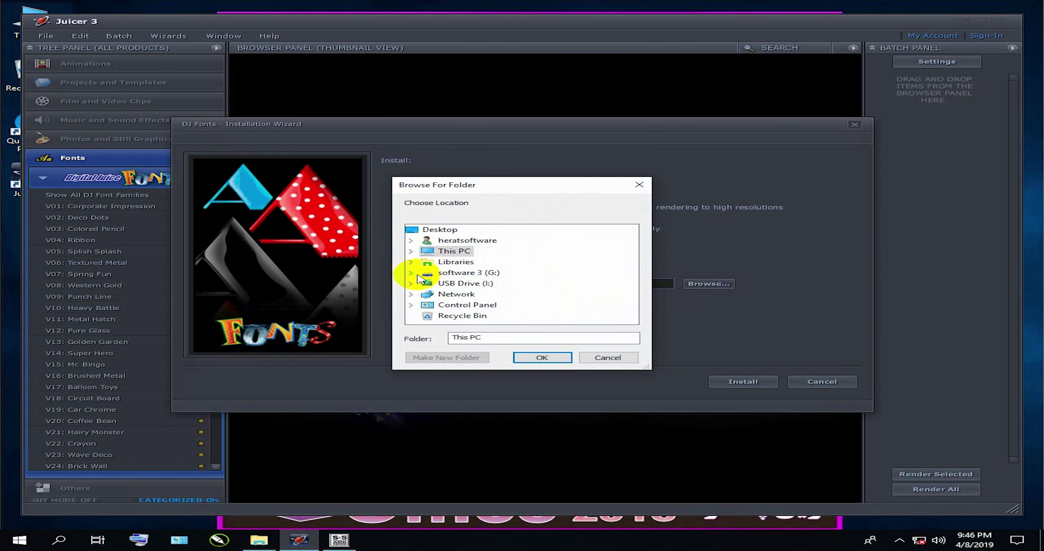
pyautogui.click(410, 250)
pyautogui.scroll(-1, 516, 297)
pyautogui.scroll(-1, 515, 298)
pyautogui.doubleClick(496, 273)
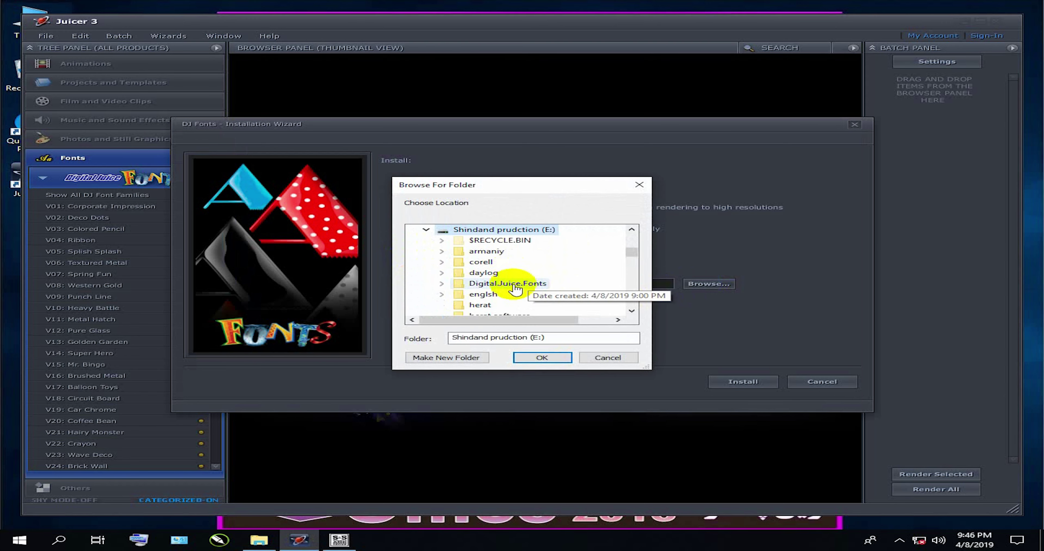
pyautogui.doubleClick(514, 286)
pyautogui.click(542, 357)
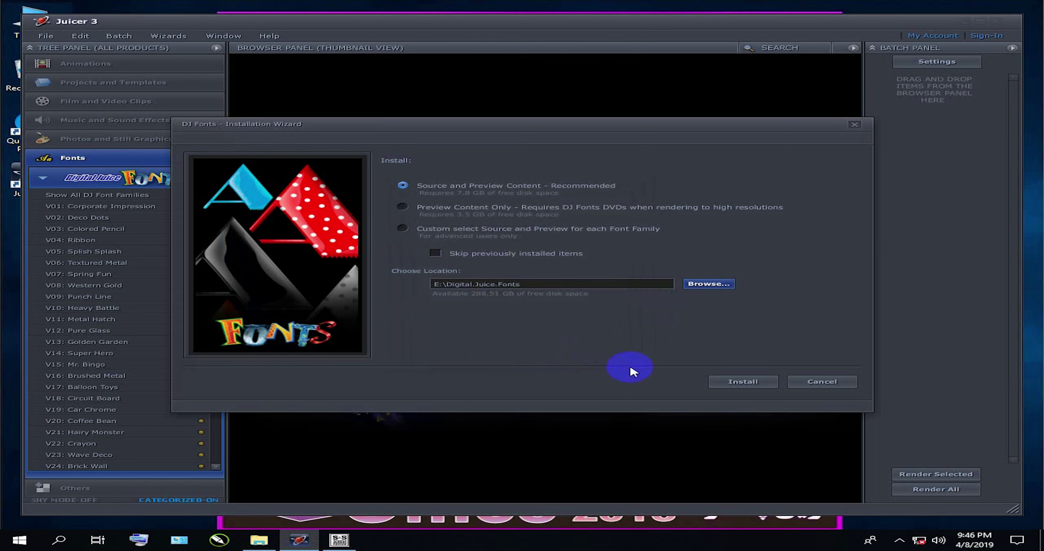
pyautogui.click(725, 384)
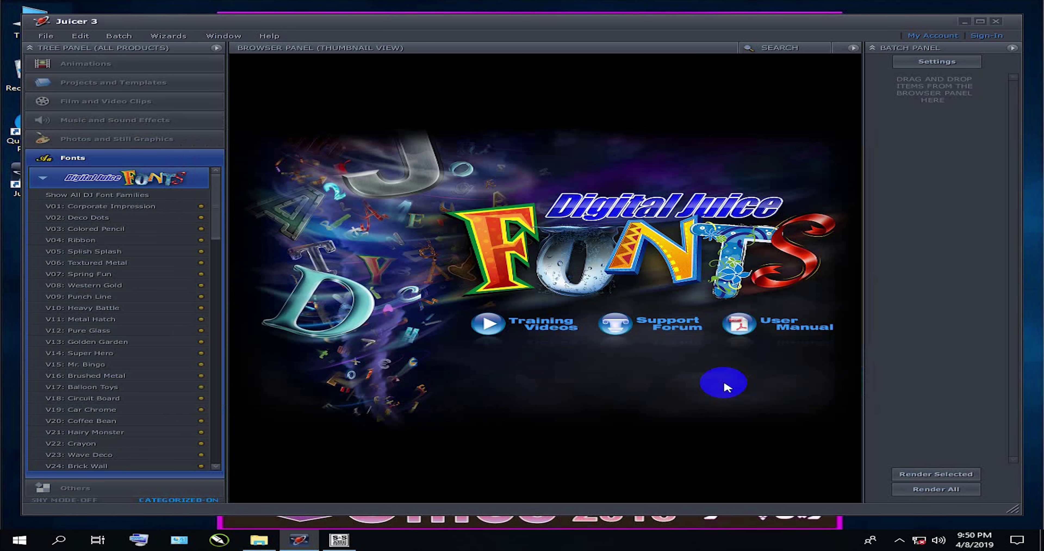
# - Mount FONT_C10D1D_R1.ISO from the Digital.Juice.Fonts.Collection.10.DVD9-SUNiSO folder, dismiss the insert-disk prompt, and clear the File Explorer windows away
pyautogui.click(258, 538)
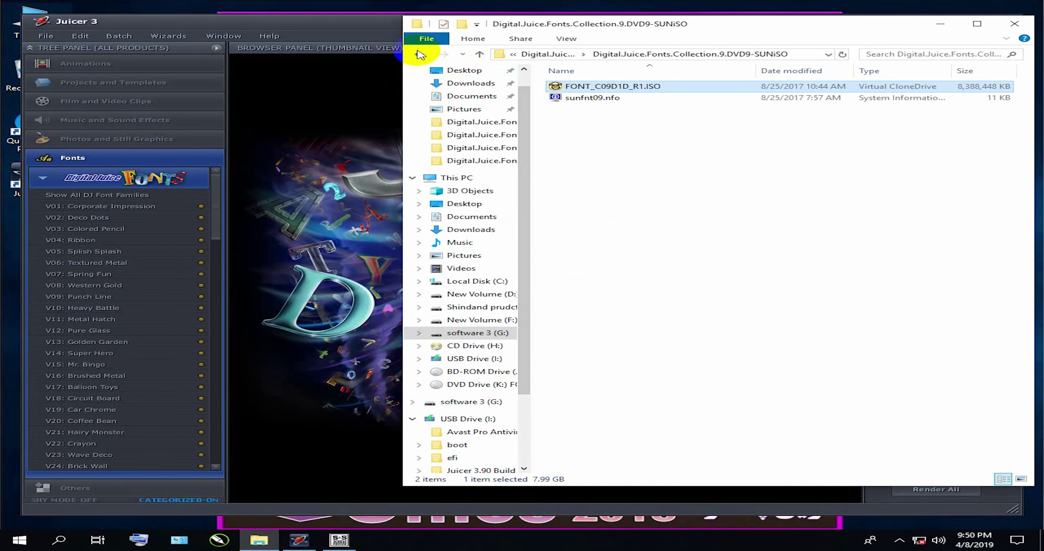
pyautogui.click(420, 55)
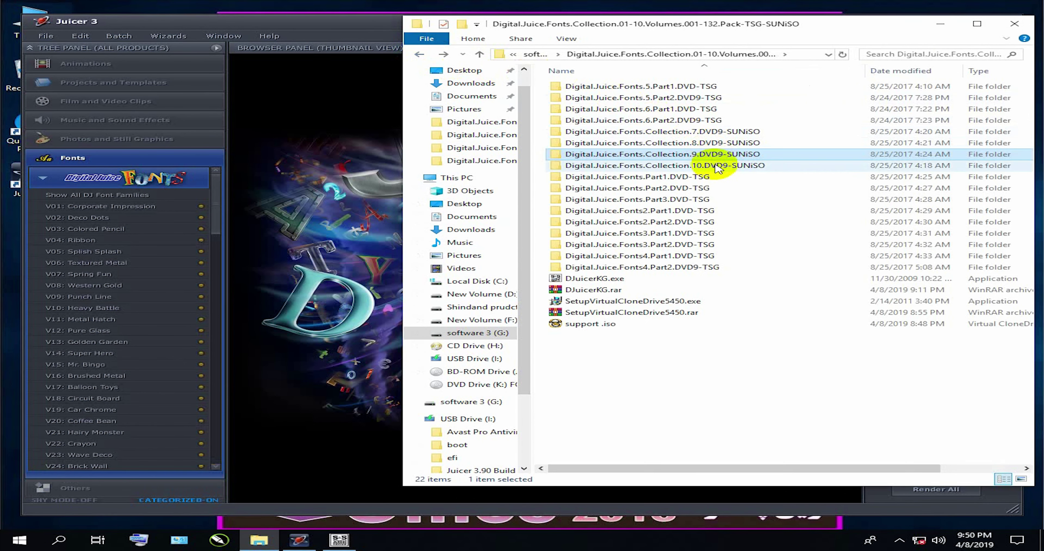
pyautogui.doubleClick(697, 166)
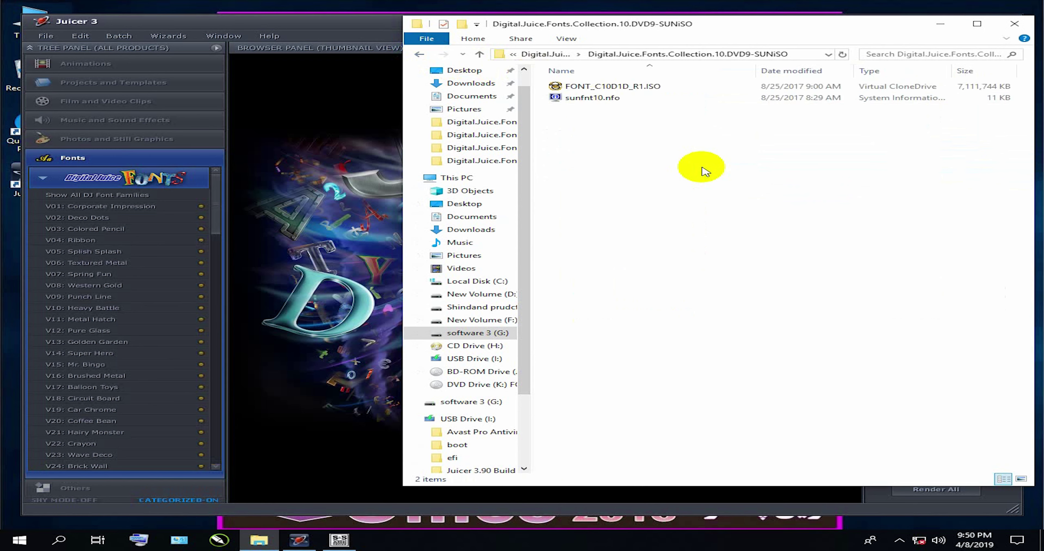
pyautogui.rightClick(589, 92)
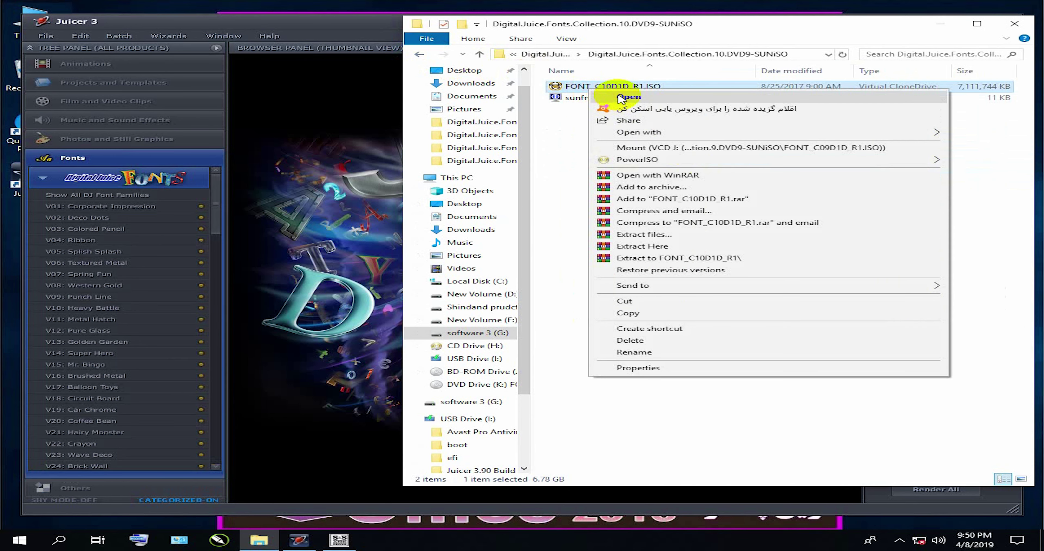
pyautogui.click(623, 103)
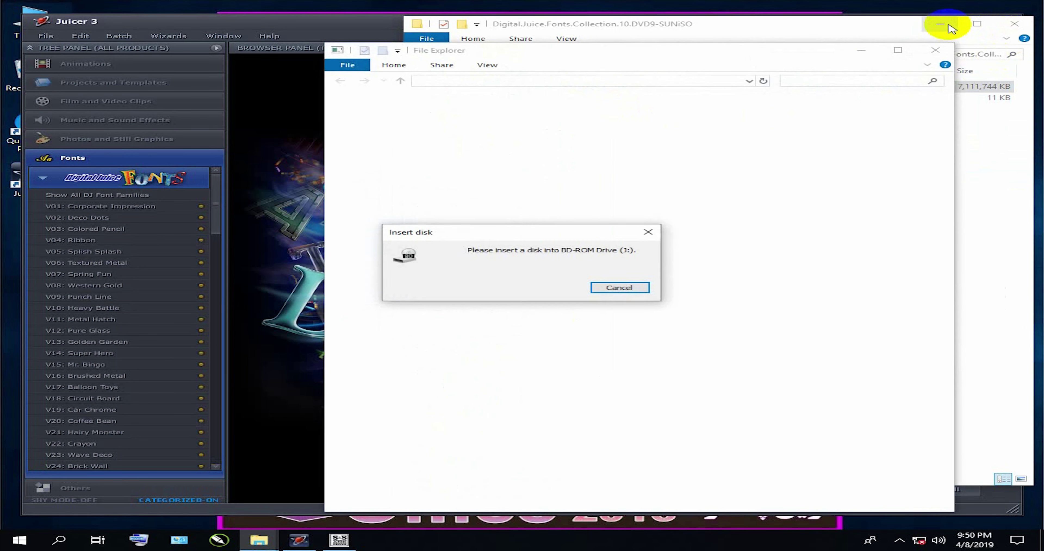
pyautogui.click(940, 25)
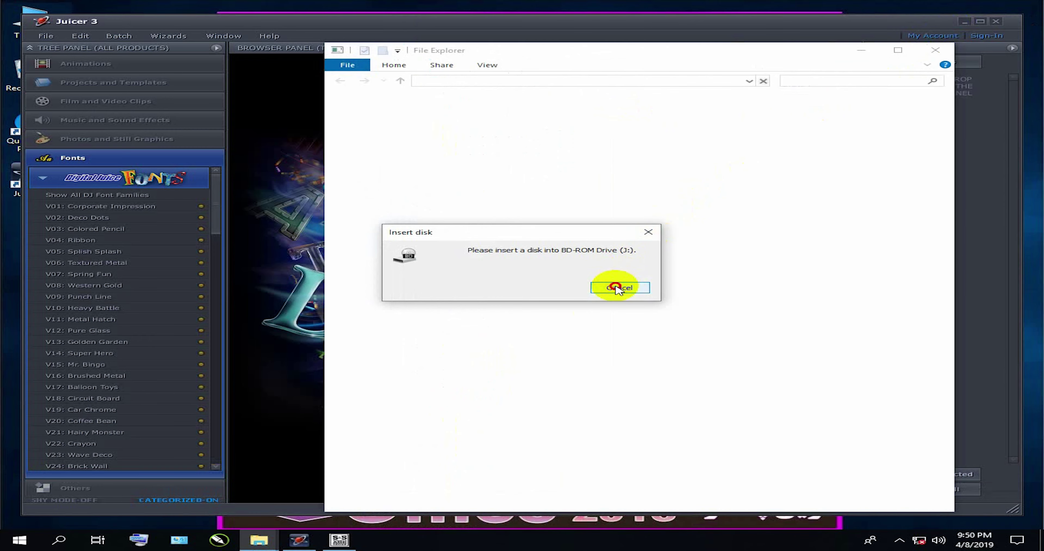
pyautogui.click(612, 287)
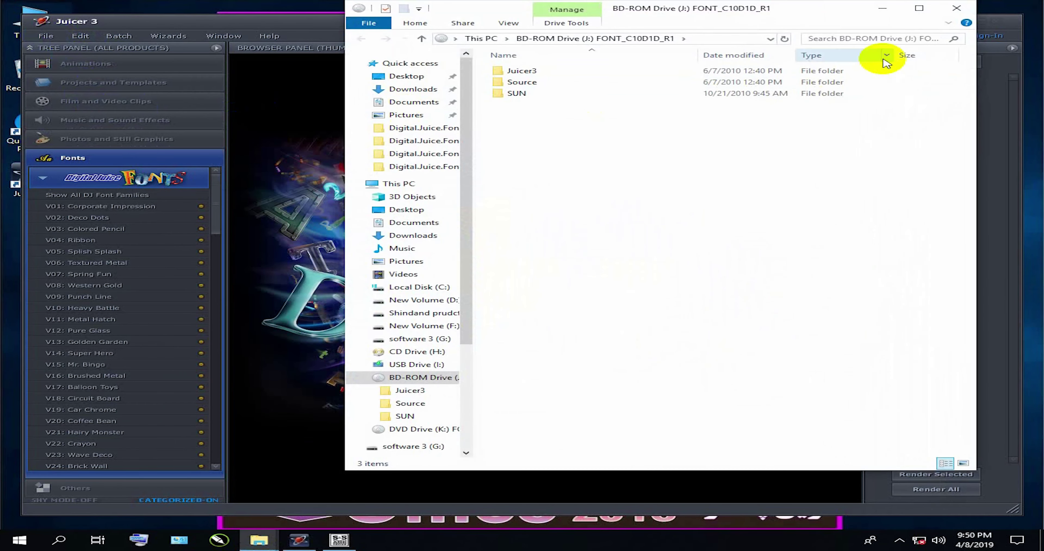
pyautogui.click(956, 9)
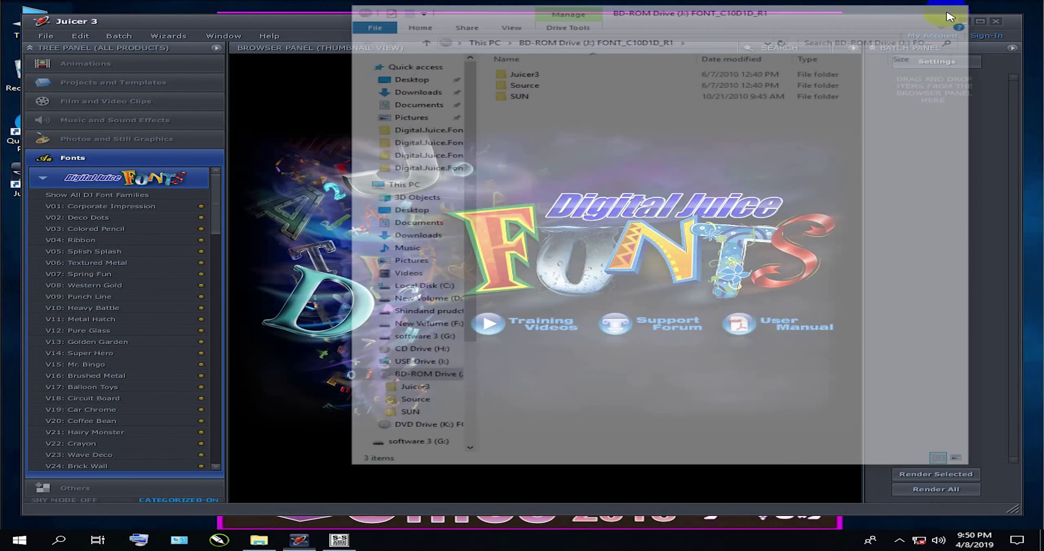
# - Start installing the DJ Fonts - Collection 10 product with its previews installed locally
pyautogui.click(45, 36)
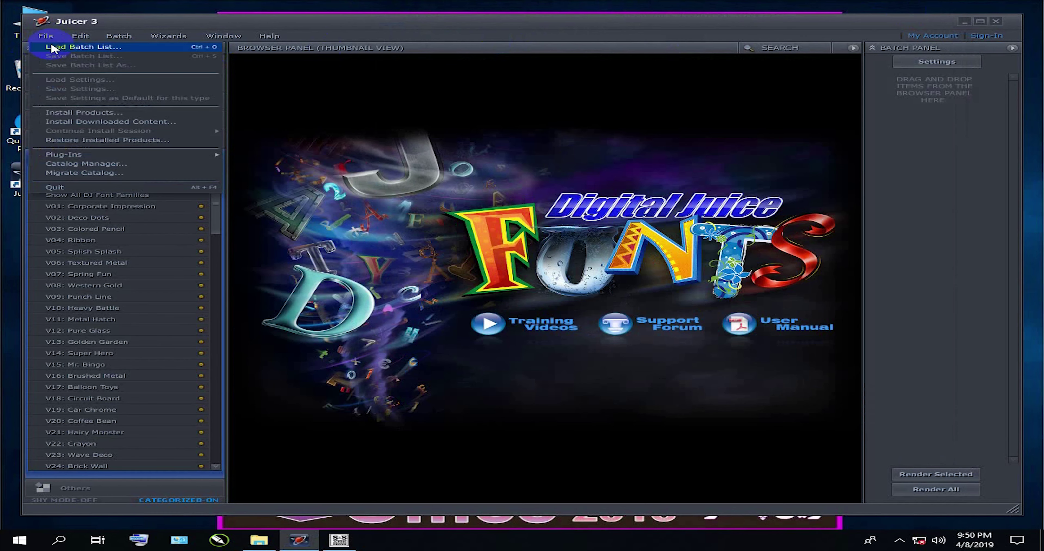
pyautogui.click(73, 112)
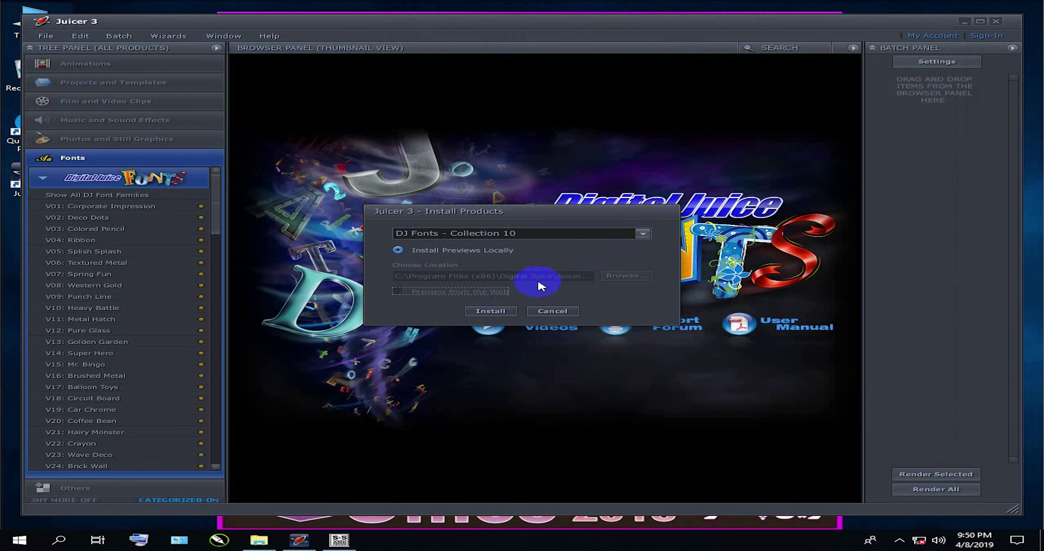
pyautogui.click(491, 310)
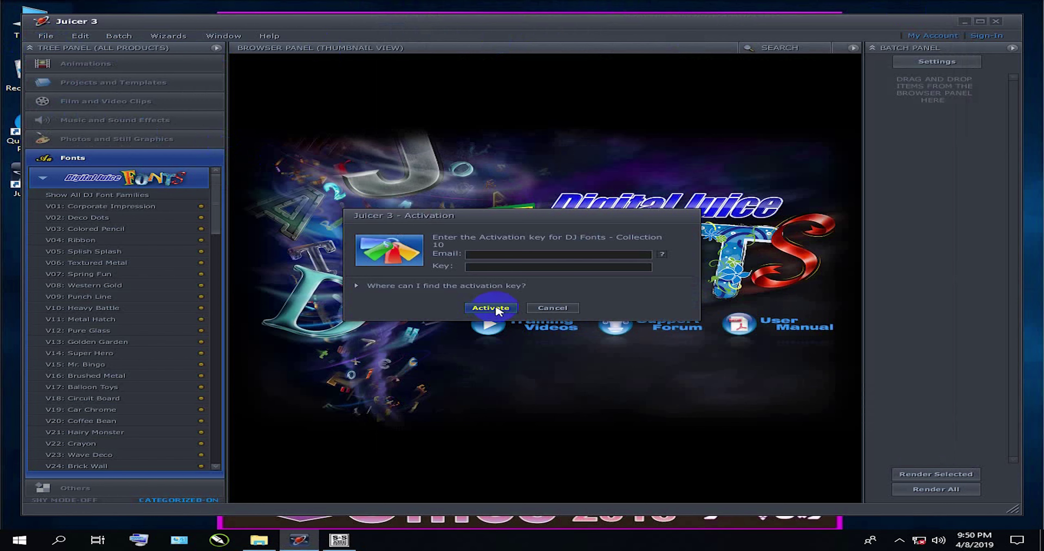
# - Copy the keygen's e-mail address into the Email field of the Collection 10 activation
pyautogui.click(338, 534)
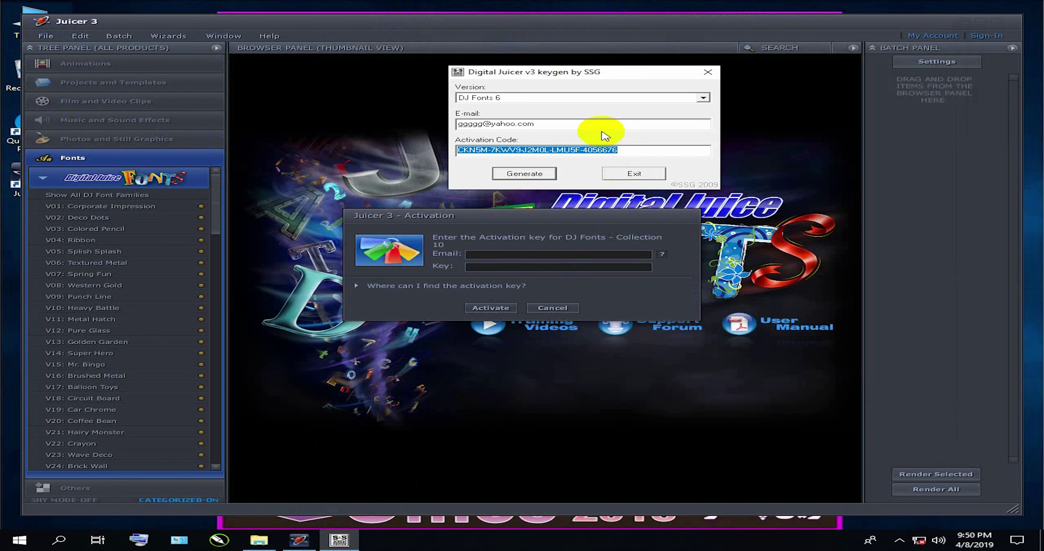
pyautogui.moveTo(533, 125); pyautogui.dragTo(437, 122)
pyautogui.rightClick(466, 127)
pyautogui.click(509, 157)
pyautogui.rightClick(491, 255)
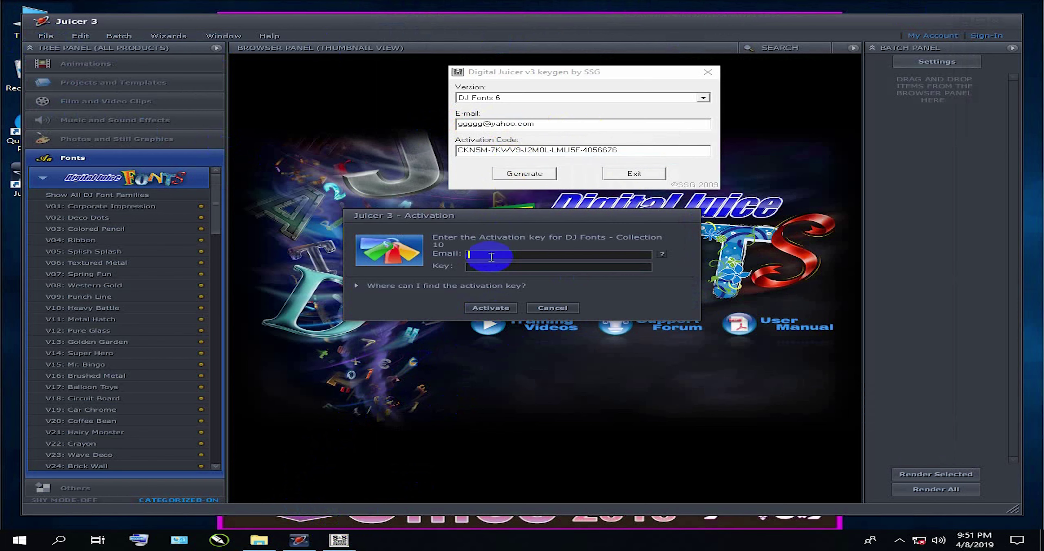
pyautogui.click(522, 282)
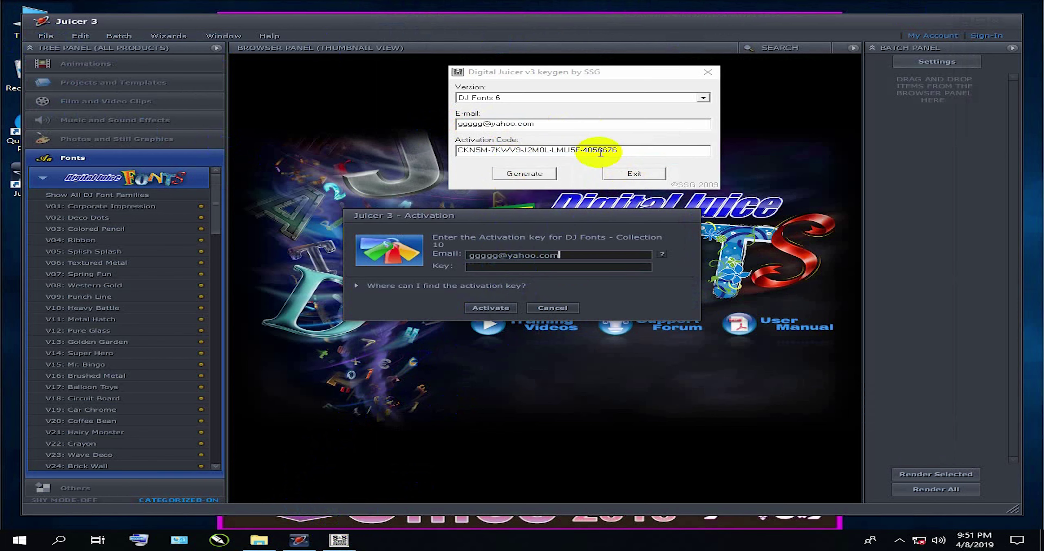
# - Generate a new activation code in the keygen and copy it into the Key field of the Collection 10 activation
pyautogui.click(547, 178)
pyautogui.moveTo(620, 151); pyautogui.dragTo(414, 146)
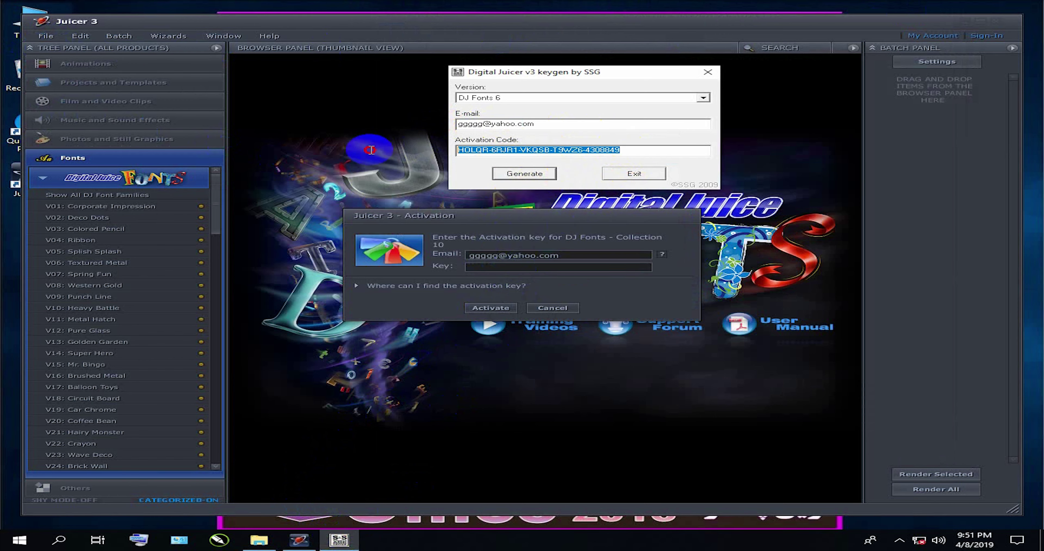
pyautogui.rightClick(505, 150)
pyautogui.click(544, 183)
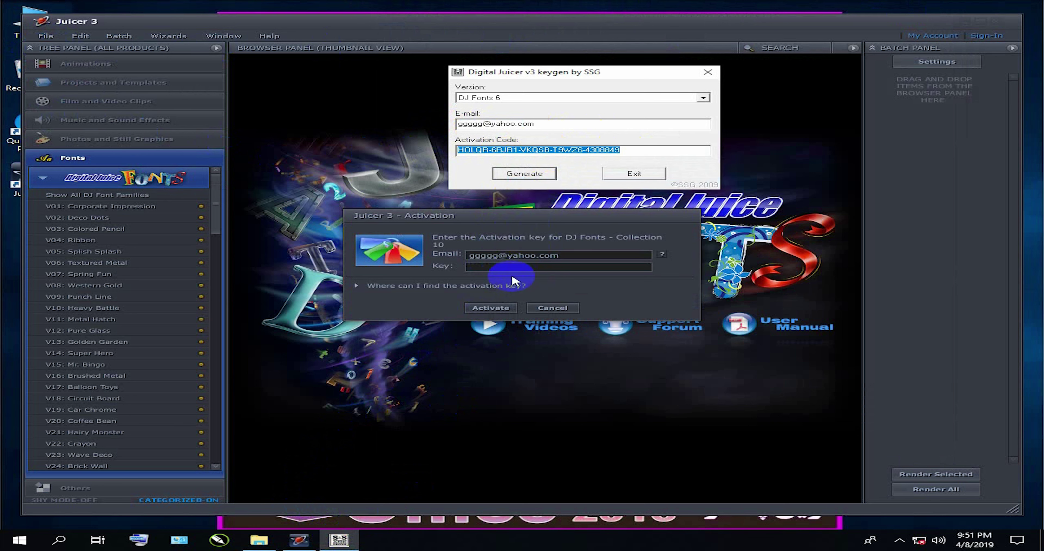
pyautogui.rightClick(493, 268)
pyautogui.click(524, 294)
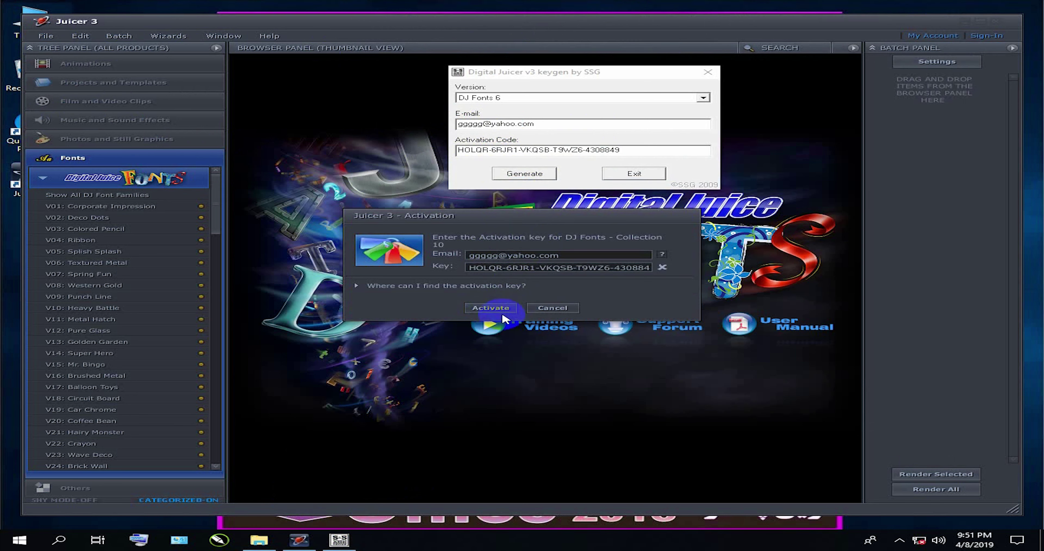
# - Submit the activation for DJ Fonts - Collection 10 and accept the license agreement
pyautogui.click(486, 307)
pyautogui.click(392, 321)
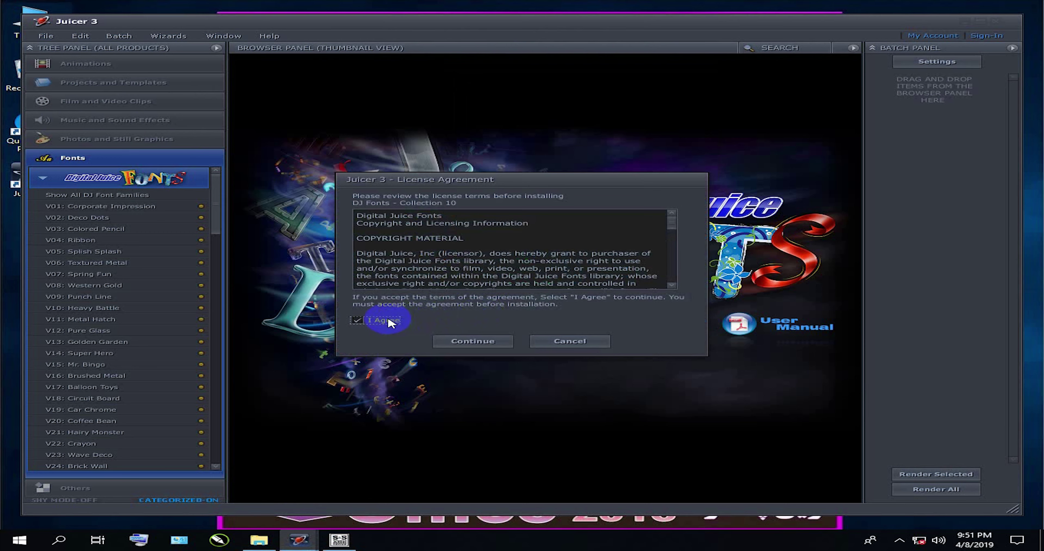
pyautogui.click(478, 343)
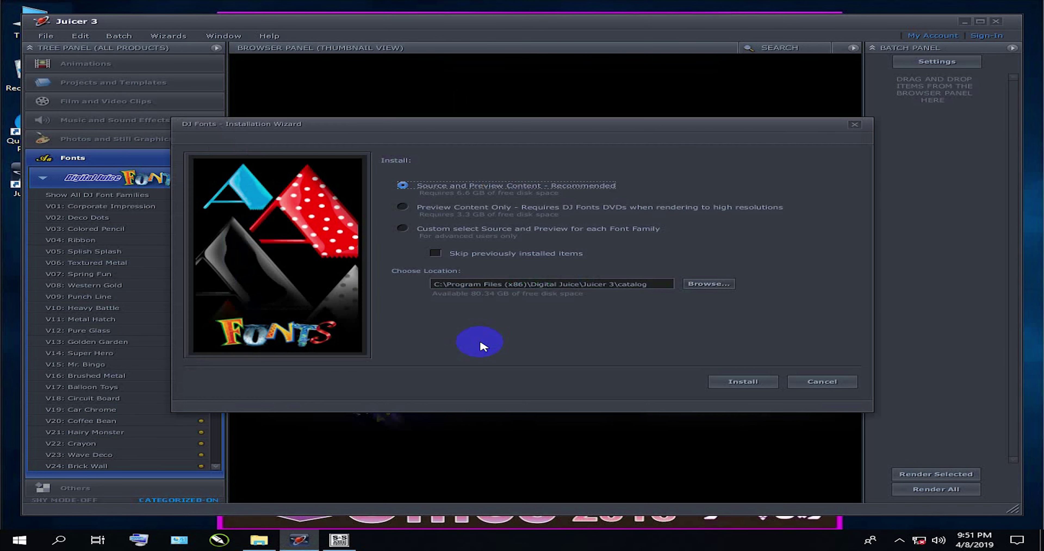
# - Set the Collection 10 install location to E:\Digital.Juice.Fonts and install its source and preview content
pyautogui.click(709, 284)
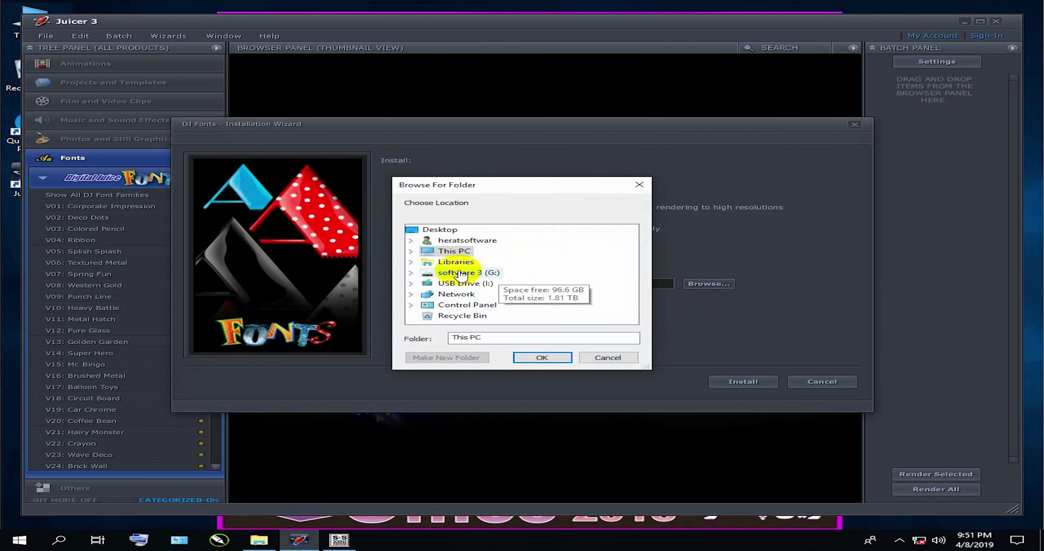
pyautogui.click(410, 251)
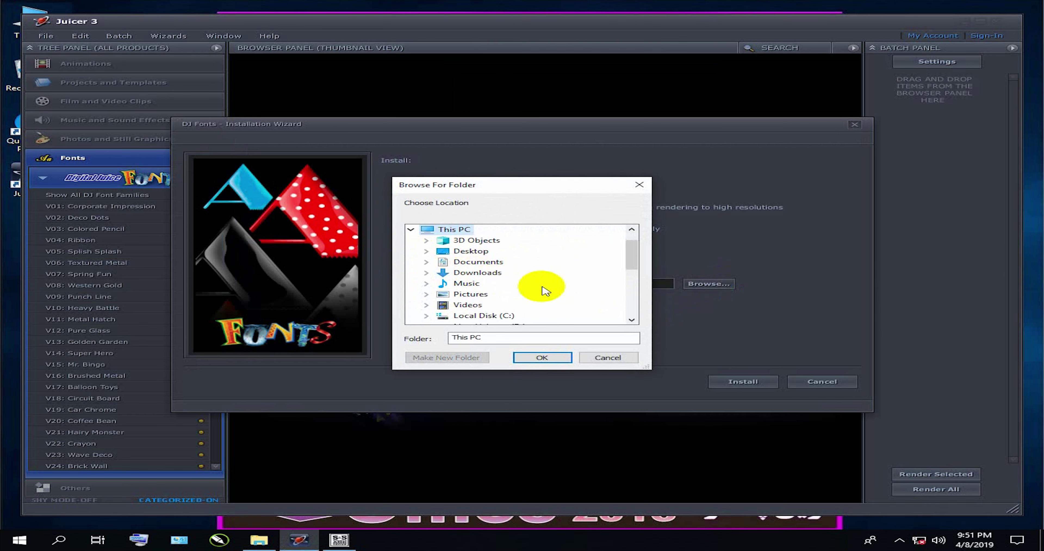
pyautogui.scroll(-1, 543, 288)
pyautogui.doubleClick(466, 308)
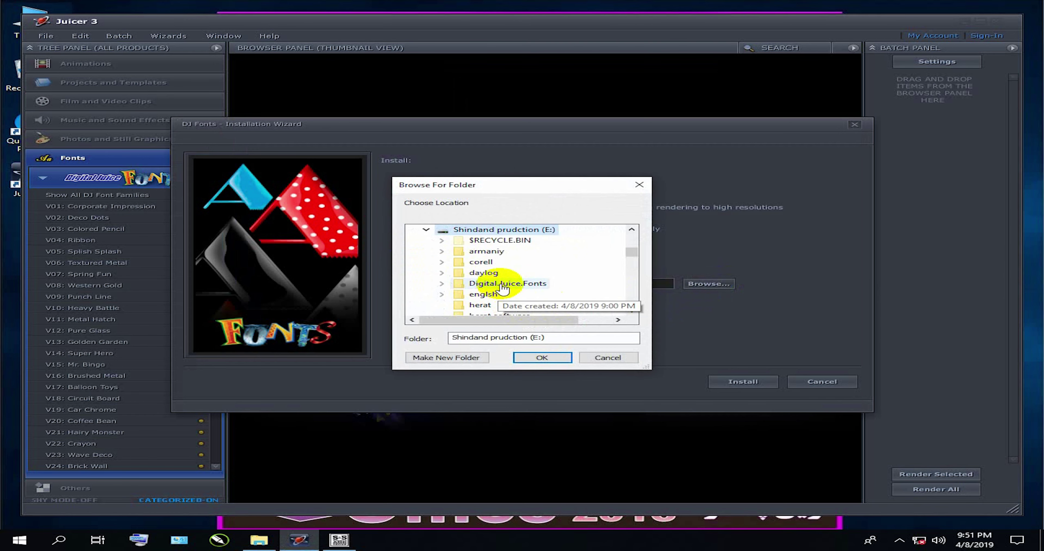
pyautogui.doubleClick(502, 284)
pyautogui.click(553, 357)
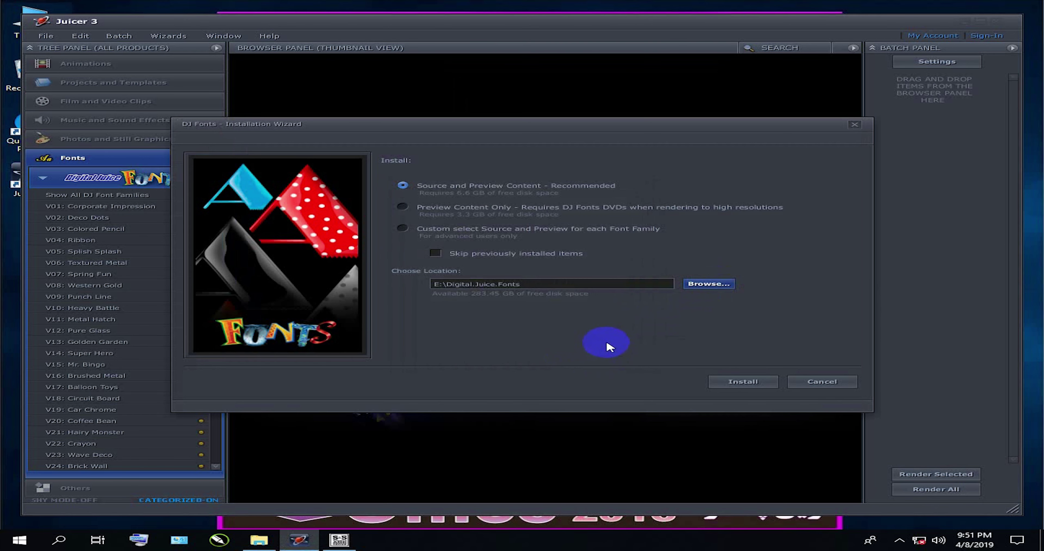
pyautogui.click(744, 381)
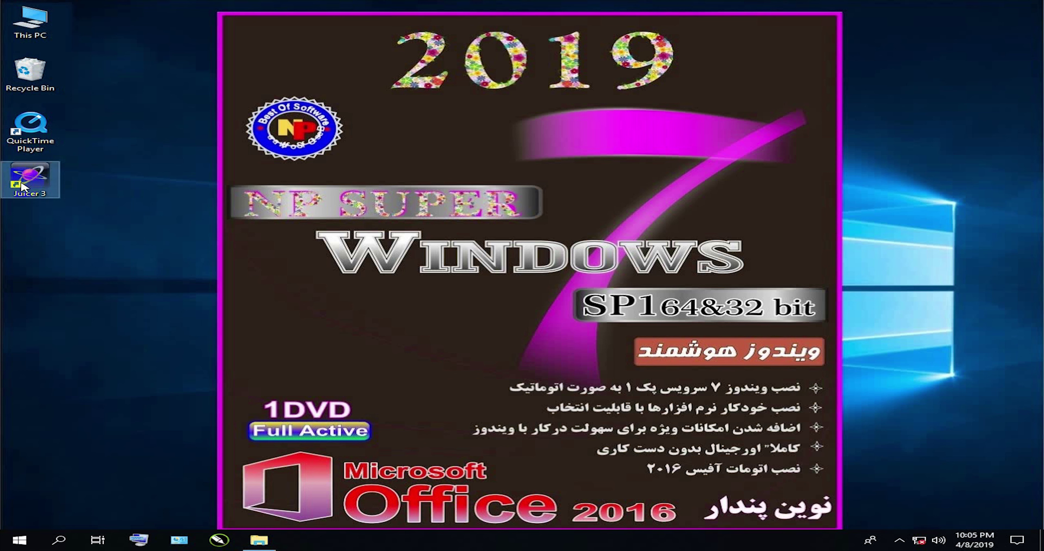
# - Launch Juicer 3 from the desktop, show all DJ font families under Fonts, and maximize the window
pyautogui.rightClick(31, 178)
pyautogui.click(423, 236)
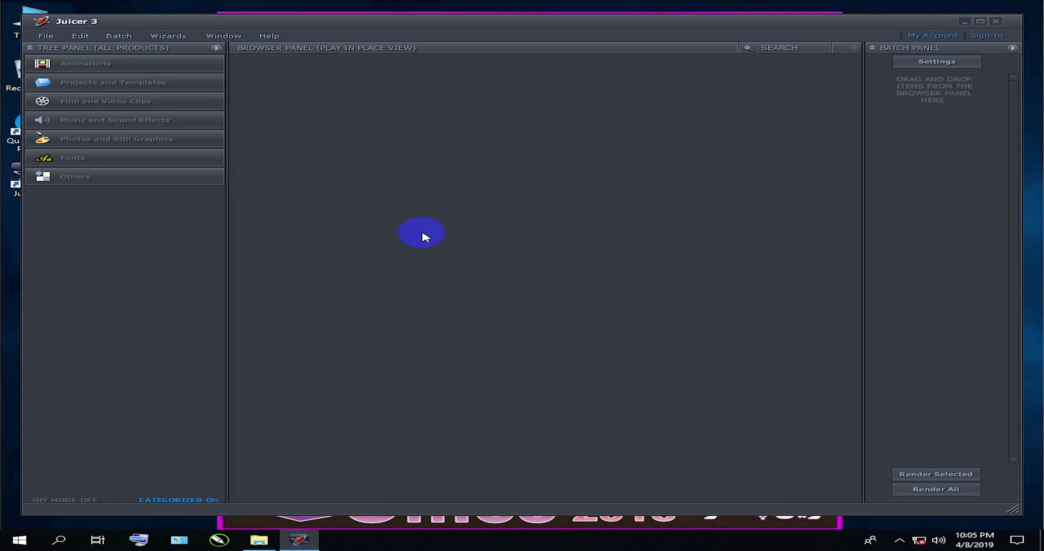
pyautogui.click(126, 160)
pyautogui.click(45, 182)
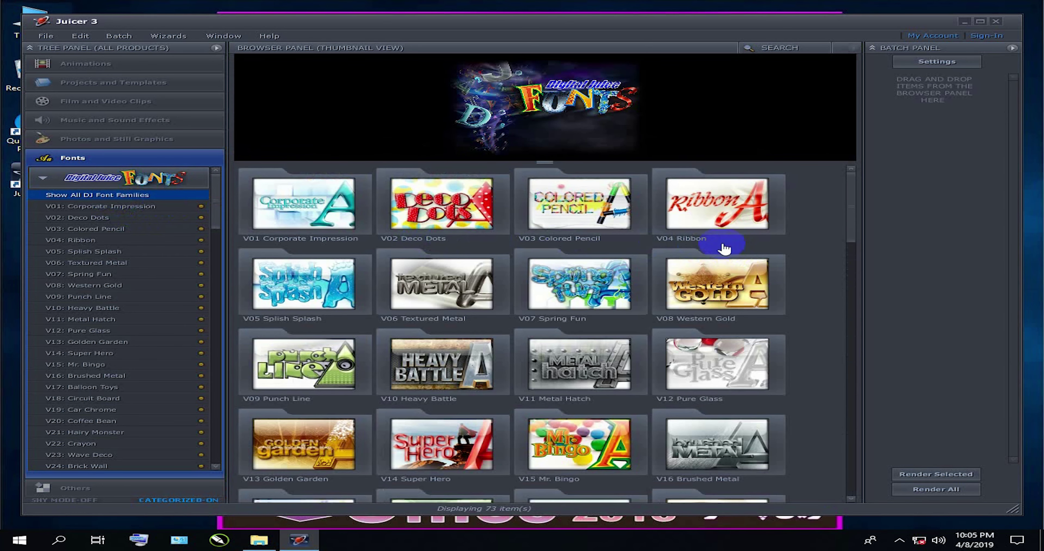
pyautogui.click(981, 21)
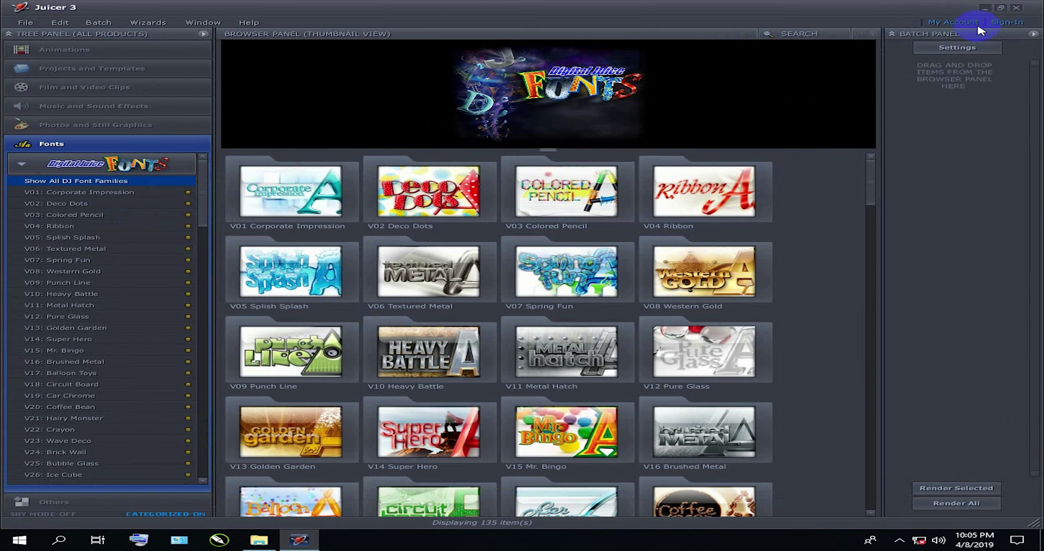
# - Look through the thumbnails of all installed DJ font families to check that the collections are present
pyautogui.scroll(-5, 632, 262)
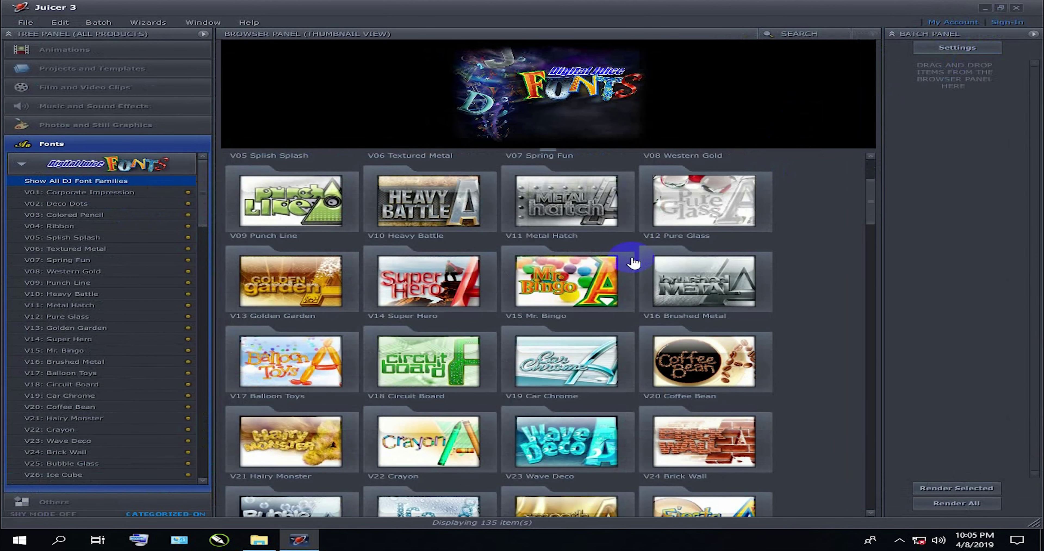
pyautogui.scroll(-2, 634, 261)
pyautogui.scroll(1, 750, 264)
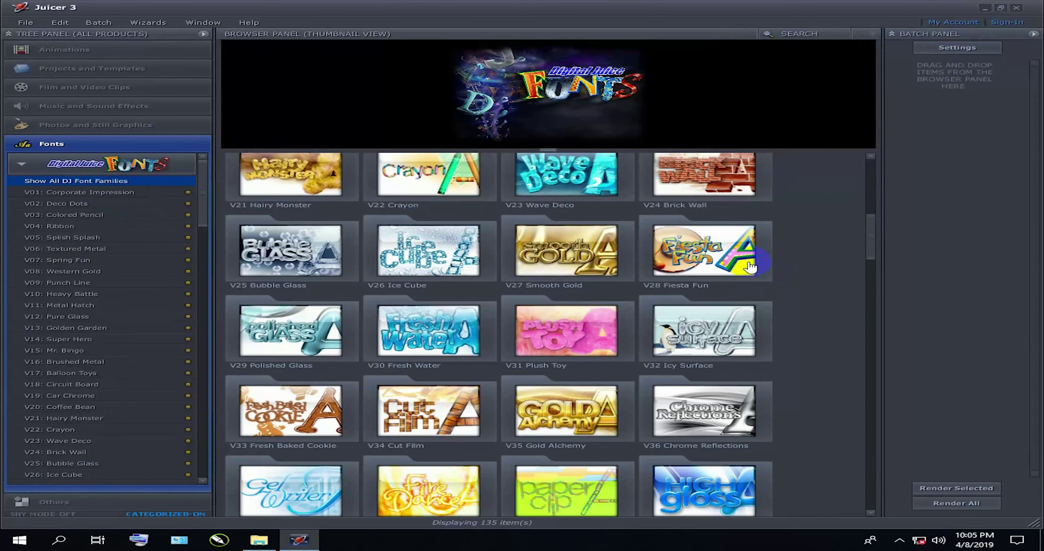
pyautogui.scroll(-6, 750, 265)
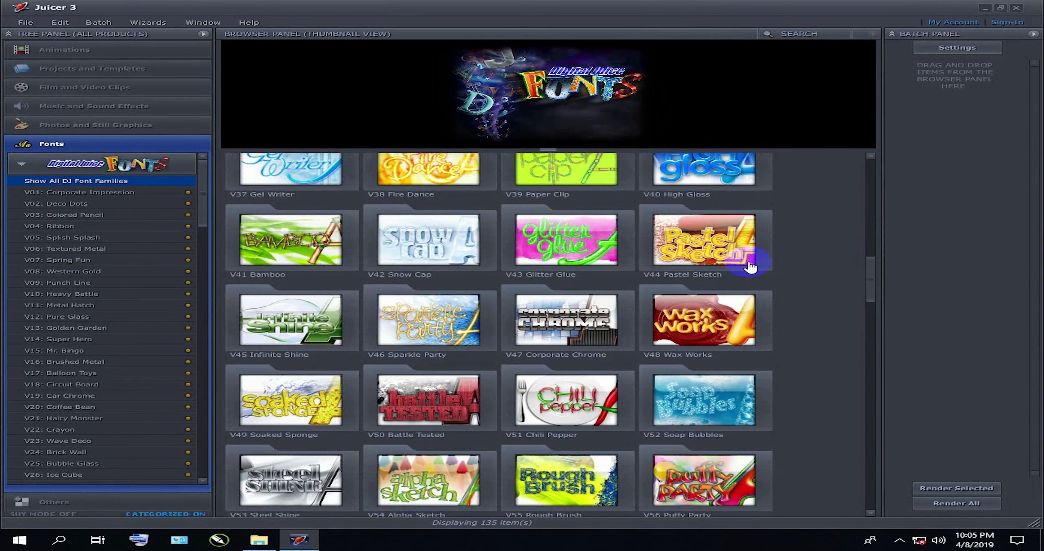
pyautogui.scroll(-6, 750, 266)
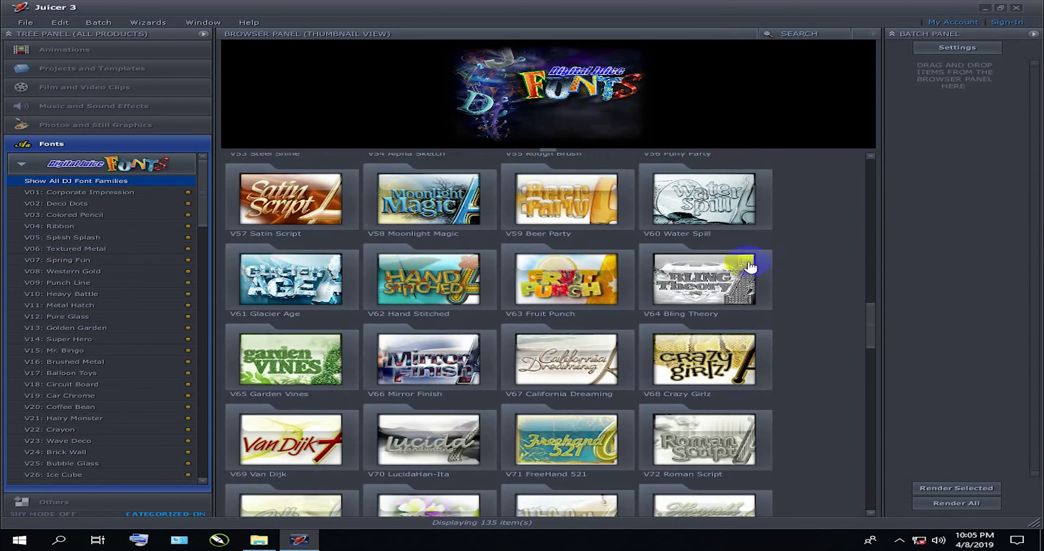
pyautogui.scroll(-4, 750, 266)
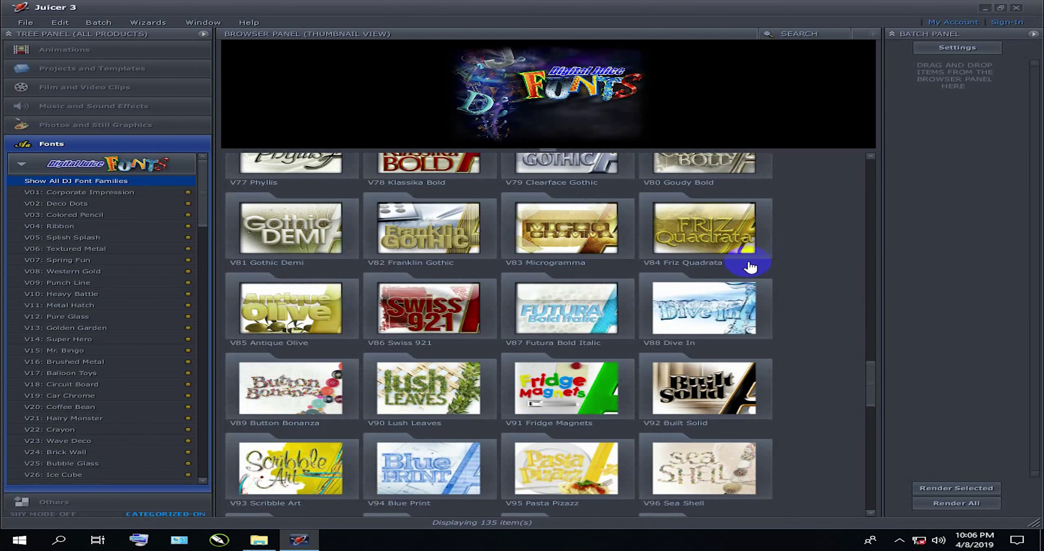
pyautogui.scroll(-1, 751, 266)
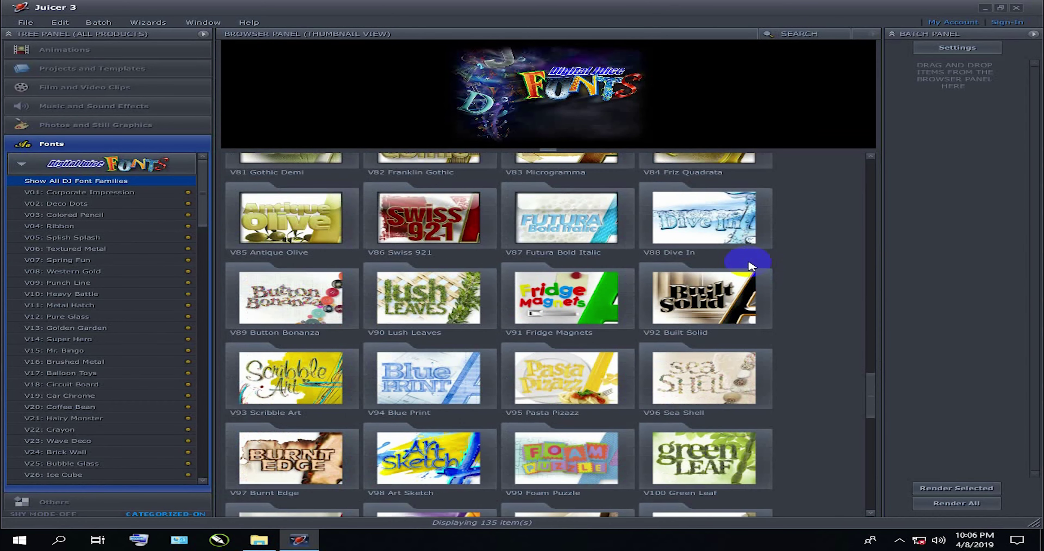
pyautogui.scroll(-4, 750, 267)
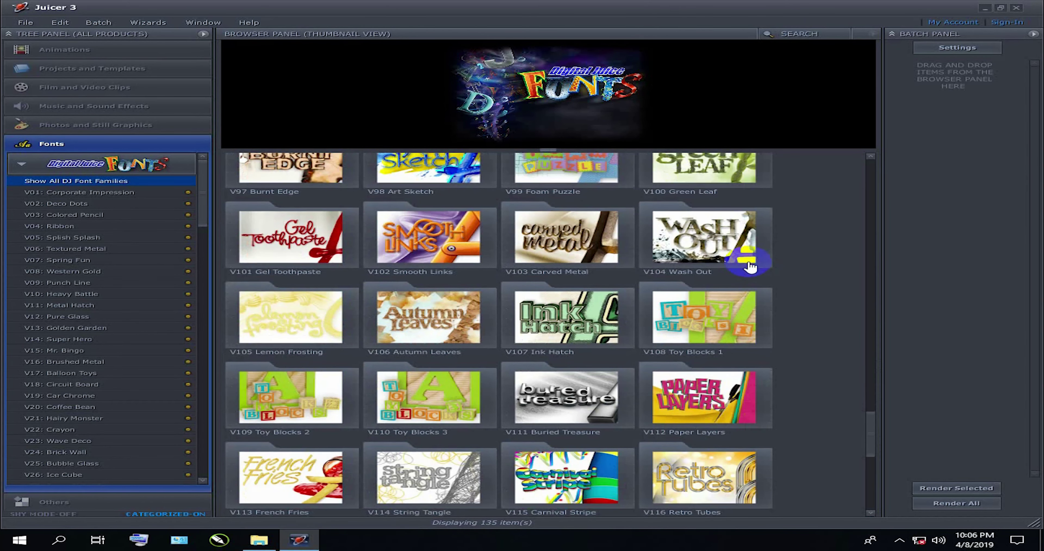
pyautogui.scroll(-2, 750, 266)
pyautogui.scroll(-3, 750, 266)
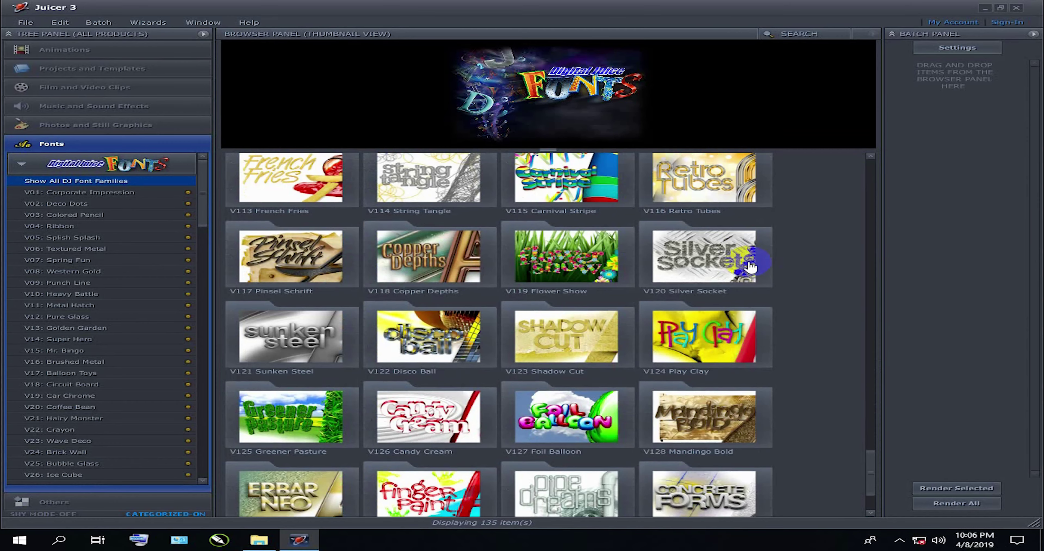
pyautogui.scroll(11, 750, 266)
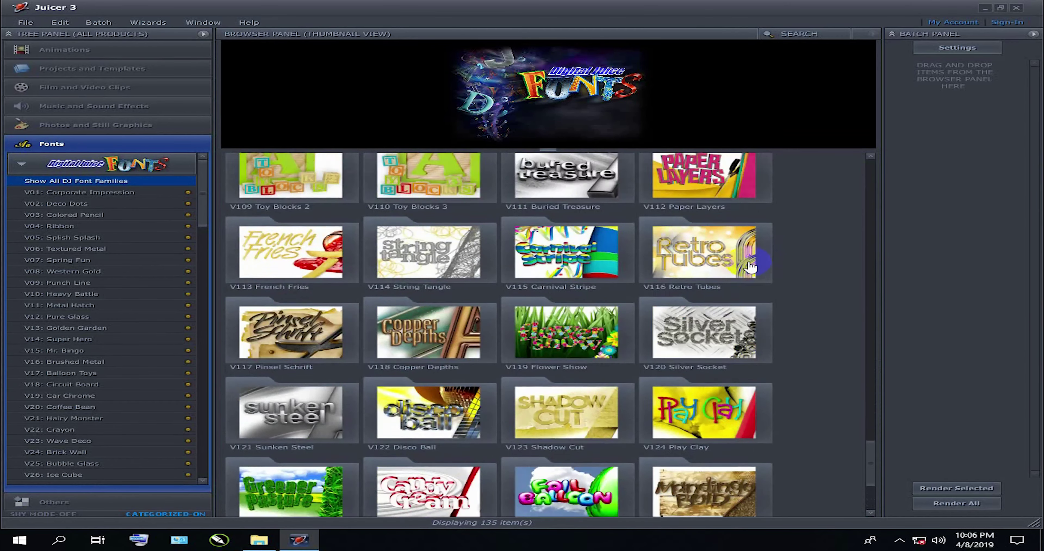
pyautogui.scroll(4, 751, 267)
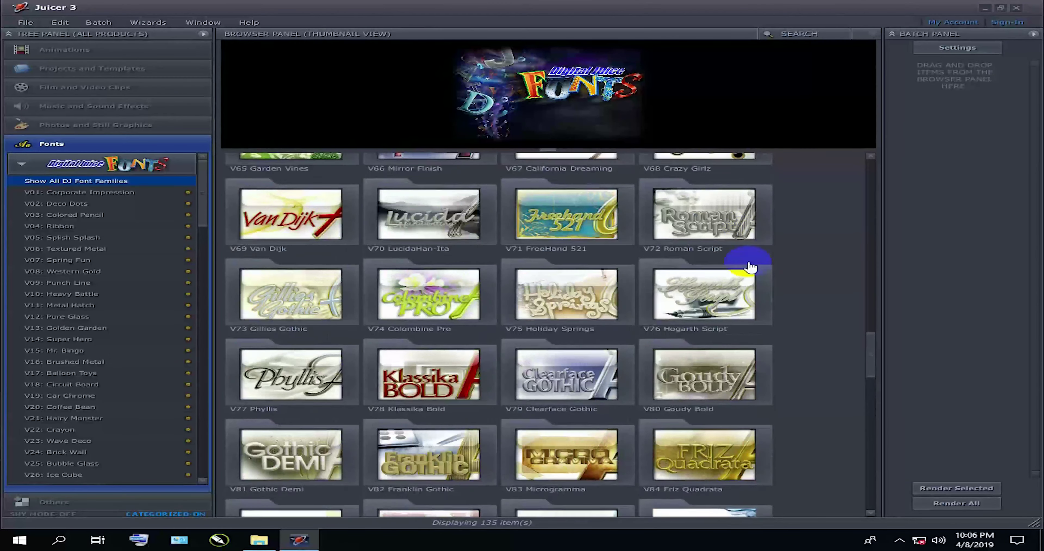
pyautogui.scroll(1, 750, 267)
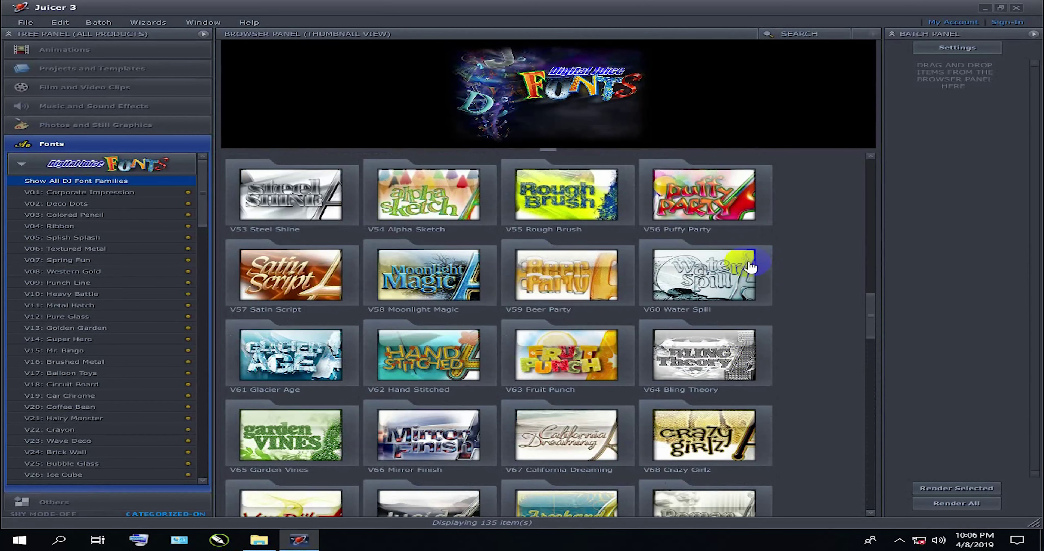
pyautogui.scroll(3, 750, 266)
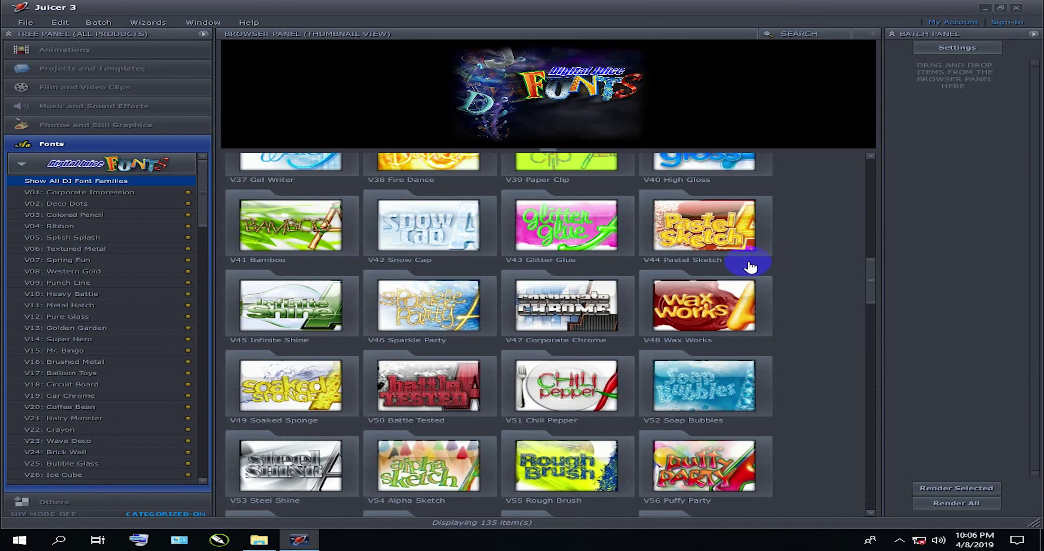
pyautogui.scroll(1, 750, 266)
pyautogui.scroll(2, 750, 266)
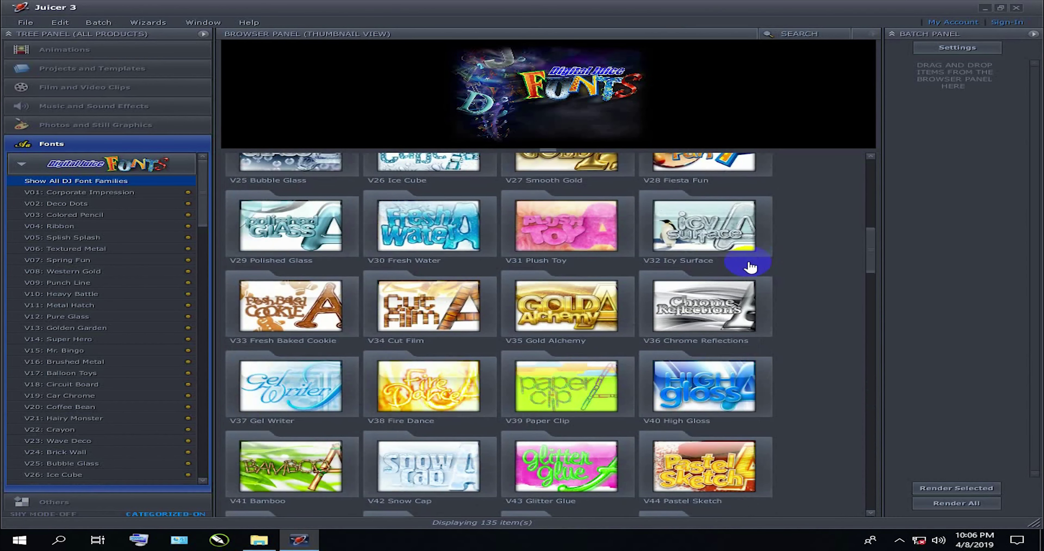
pyautogui.scroll(3, 750, 266)
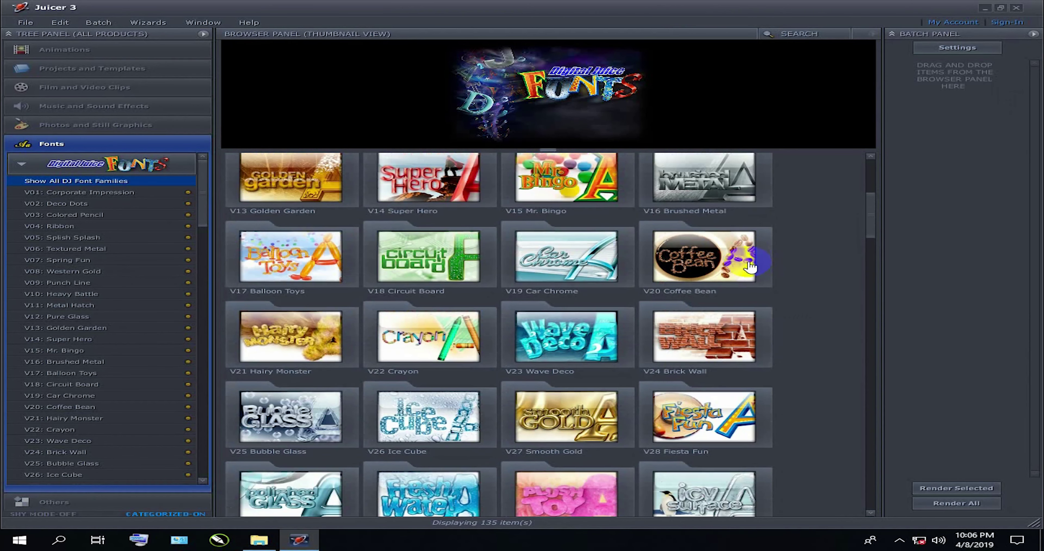
pyautogui.scroll(3, 750, 266)
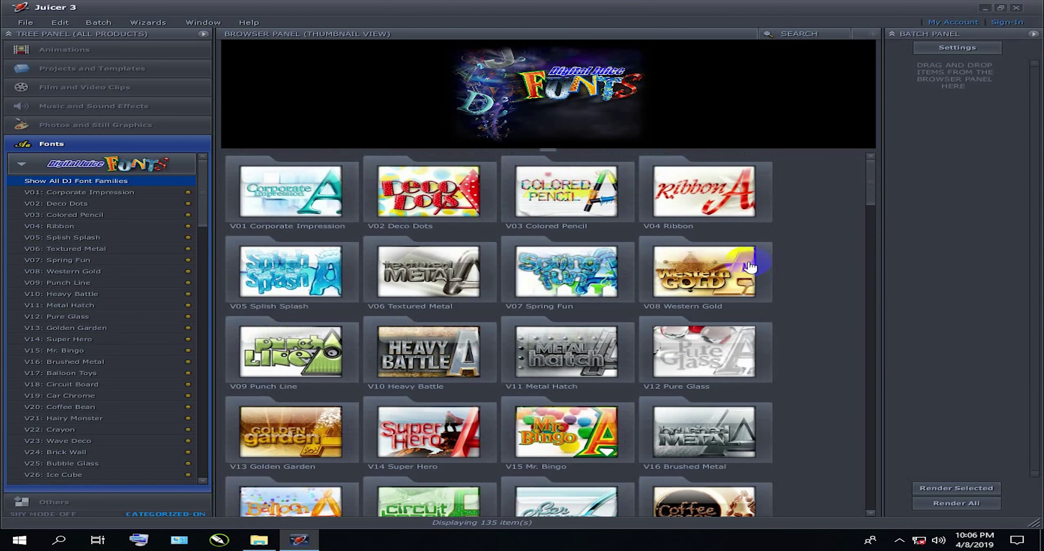
pyautogui.scroll(-4, 750, 266)
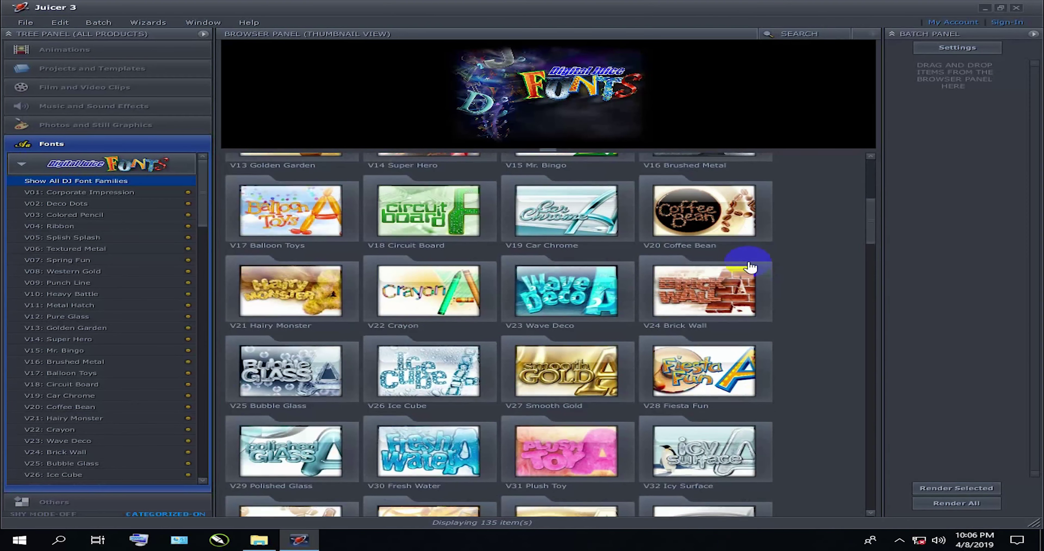
# - Examine the remaining font family thumbnails down to the Open Type, Layouts and Textures folders
pyautogui.scroll(-1, 750, 266)
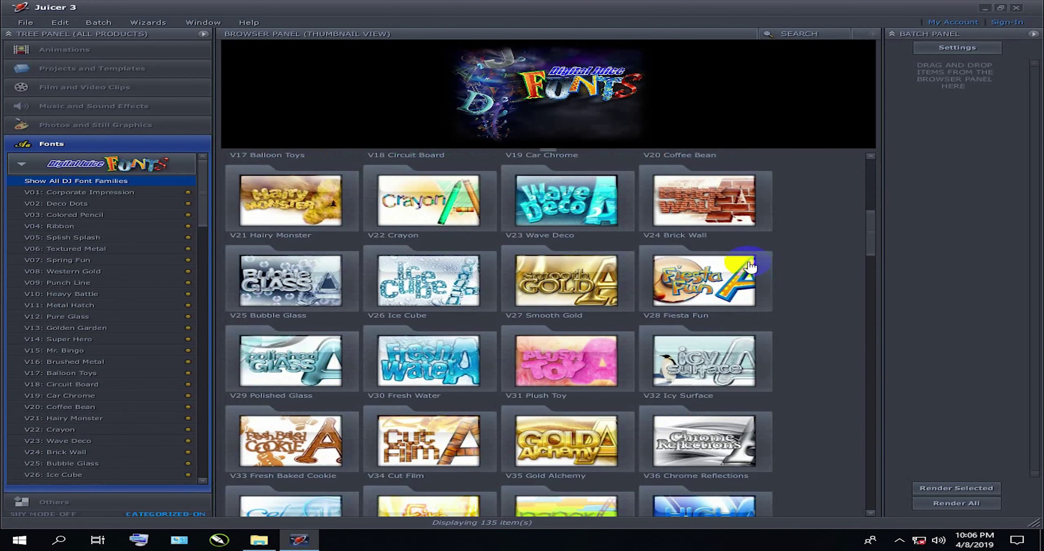
pyautogui.scroll(-4, 750, 266)
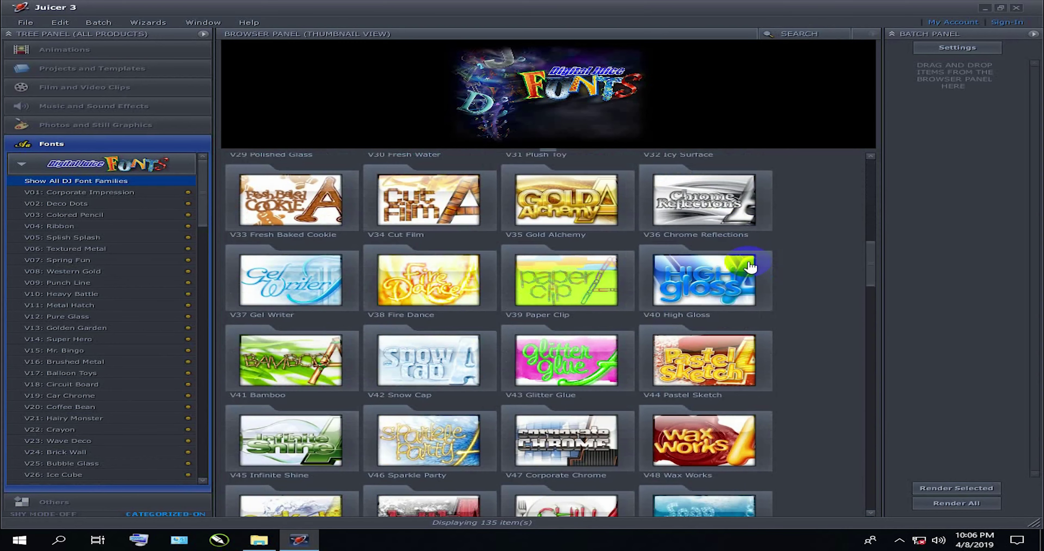
pyautogui.scroll(-3, 750, 266)
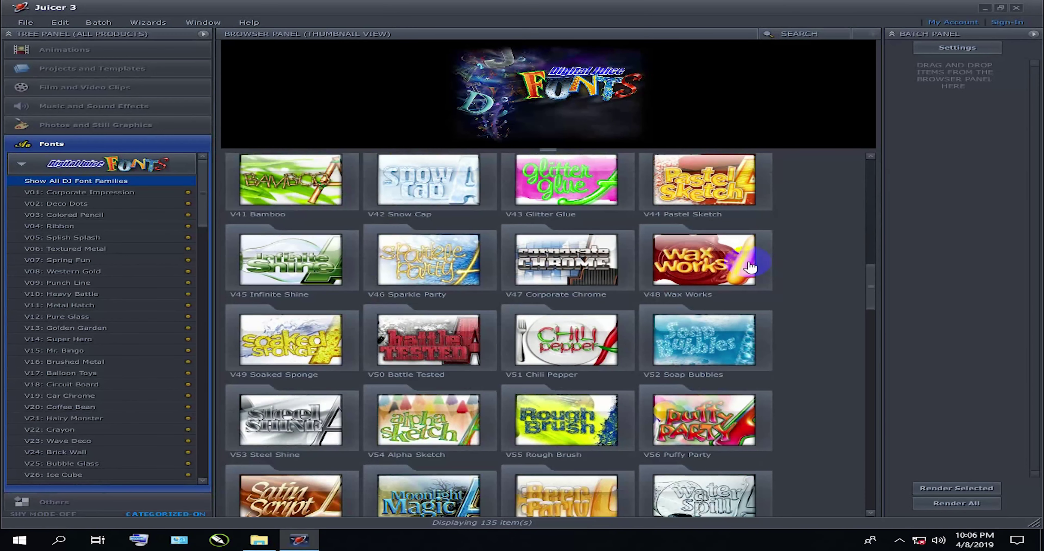
pyautogui.scroll(-2, 750, 267)
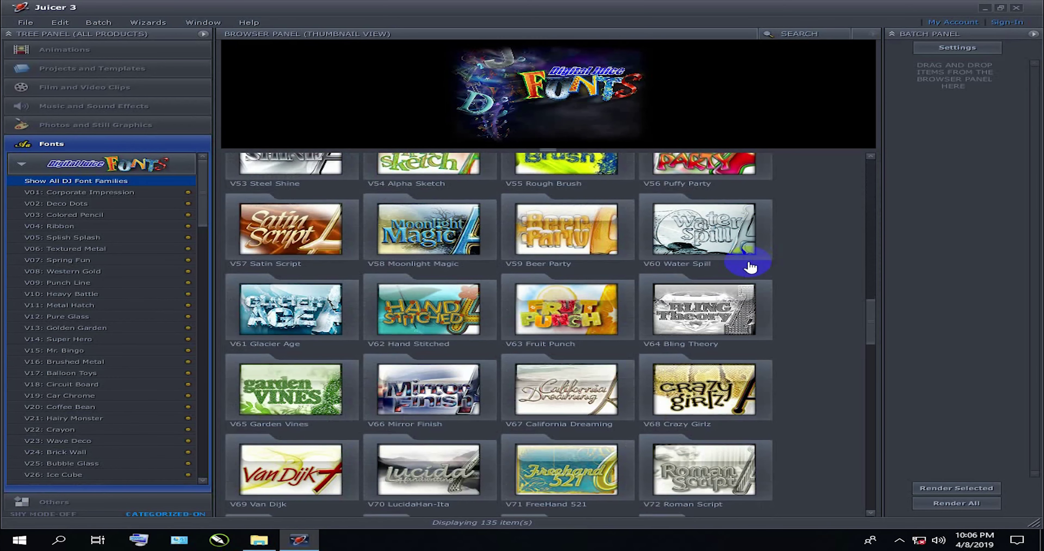
pyautogui.scroll(-4, 750, 266)
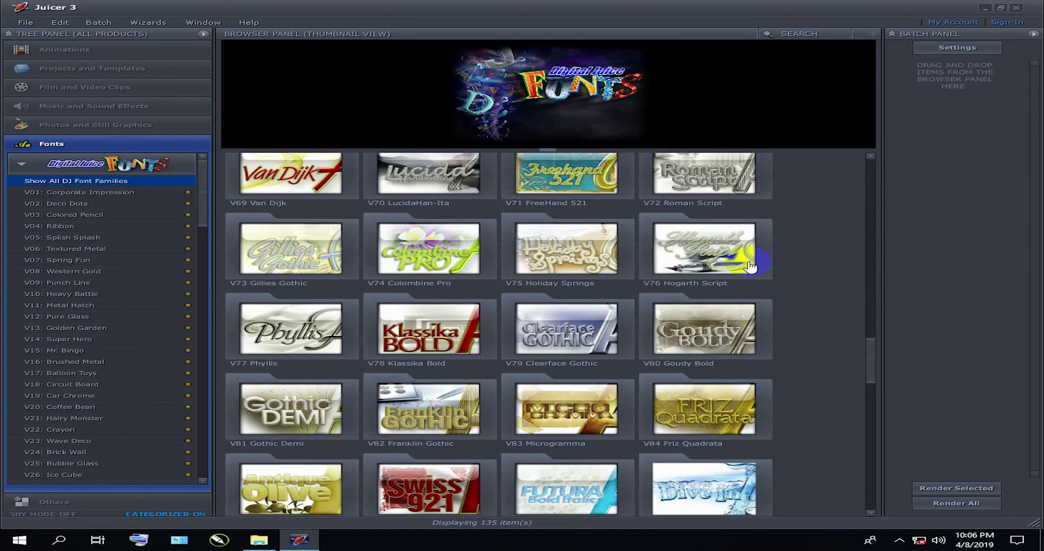
pyautogui.scroll(-2, 750, 266)
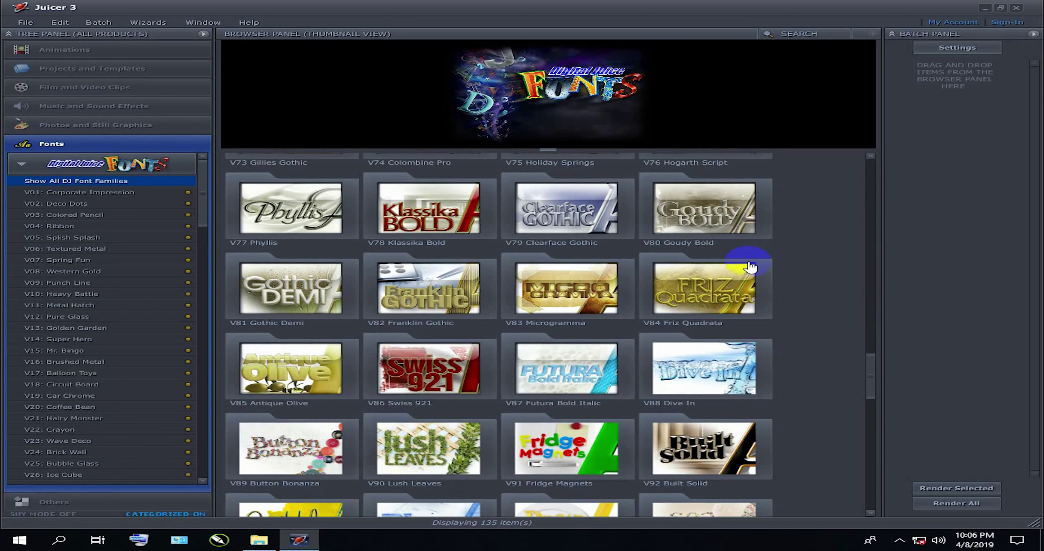
pyautogui.scroll(-1, 750, 266)
pyautogui.scroll(-2, 750, 266)
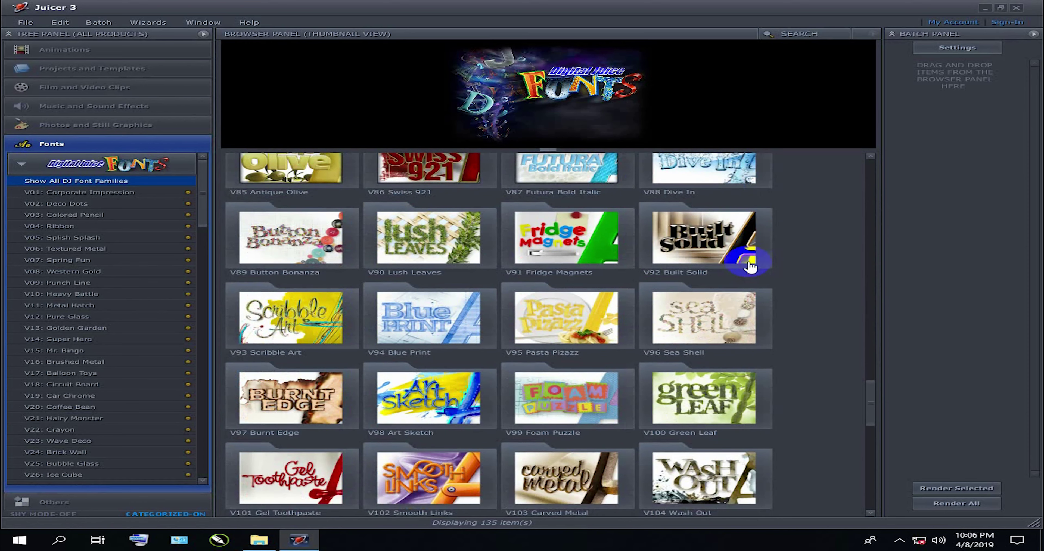
pyautogui.scroll(-1, 750, 266)
pyautogui.scroll(-1, 750, 266)
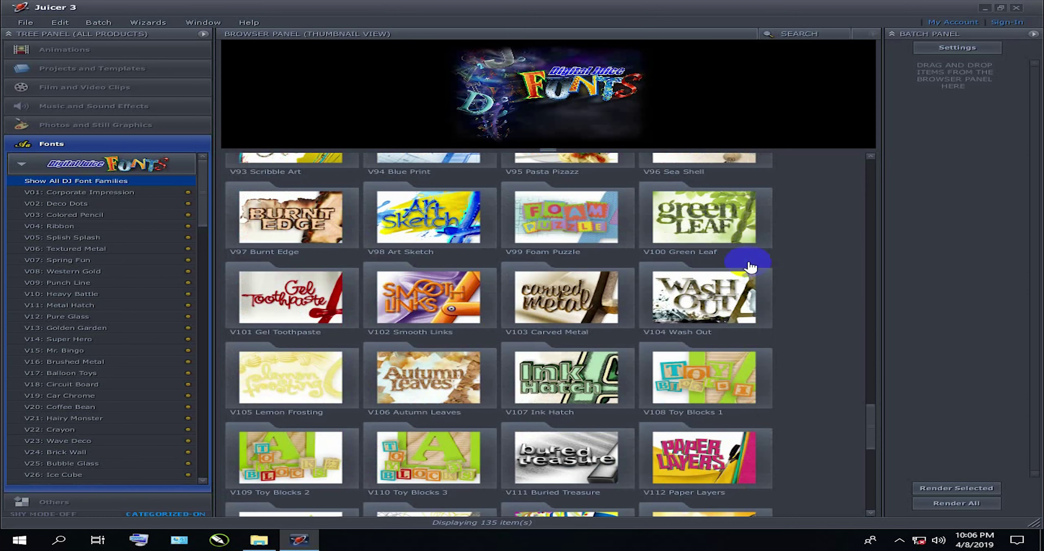
pyautogui.scroll(-1, 750, 266)
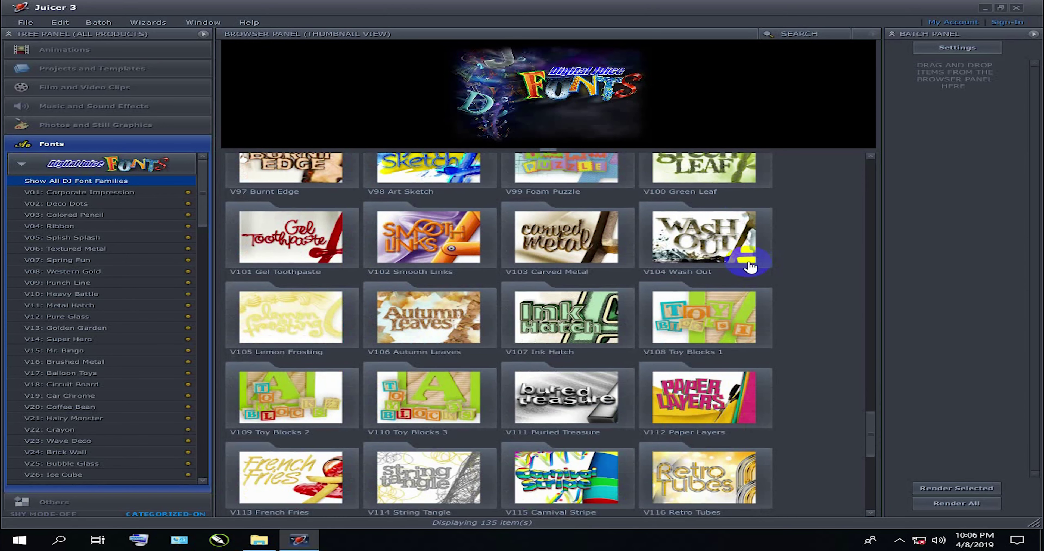
pyautogui.scroll(-1, 750, 266)
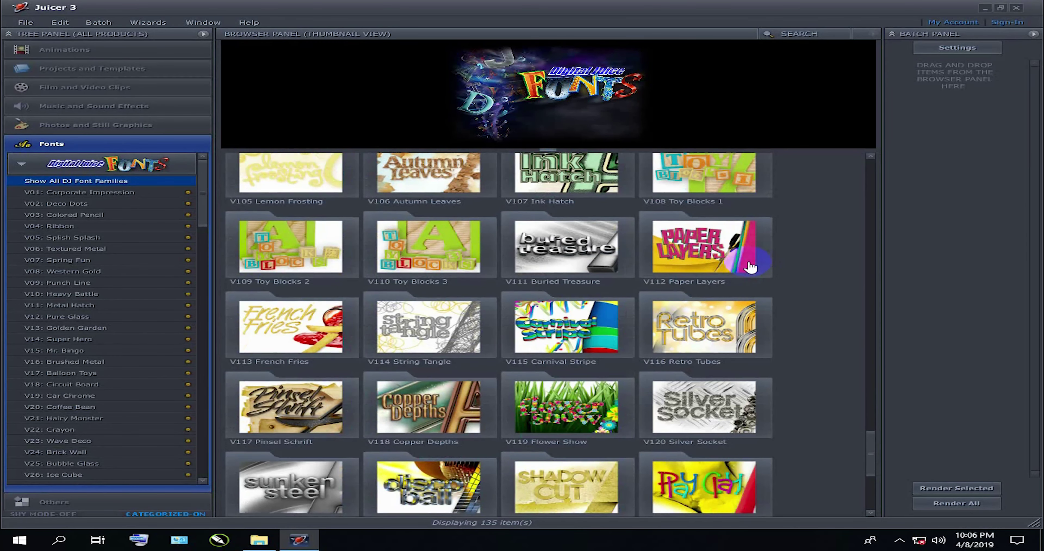
pyautogui.scroll(-1, 750, 266)
pyautogui.scroll(-1, 750, 266)
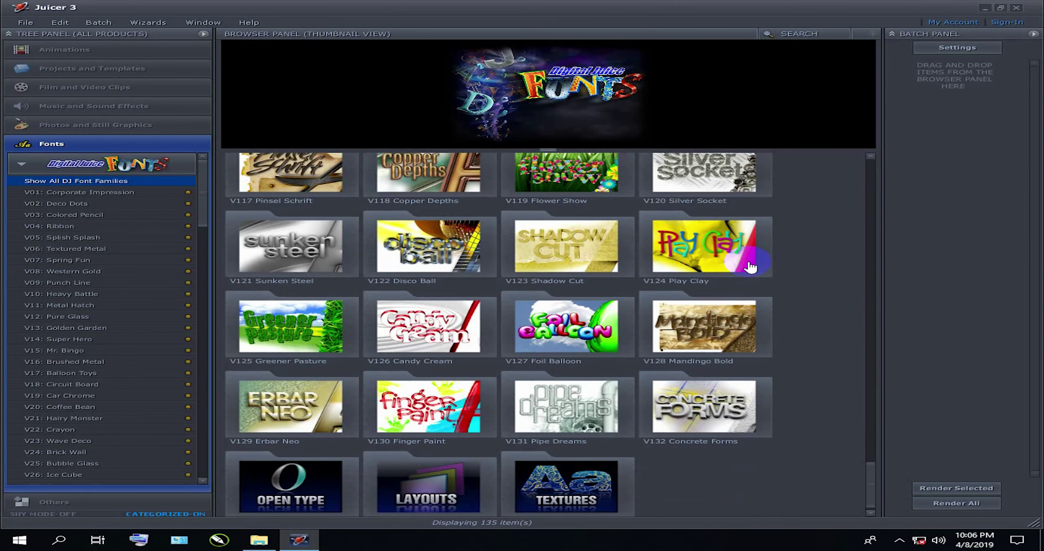
# - Add the V92 Built Solid font family to the batch
pyautogui.scroll(1, 750, 266)
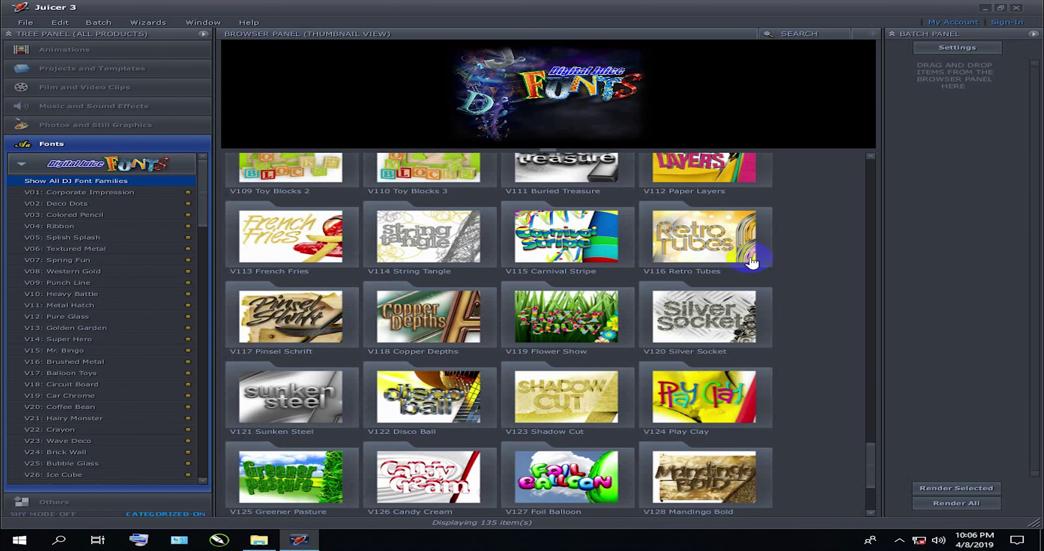
pyautogui.scroll(3, 746, 270)
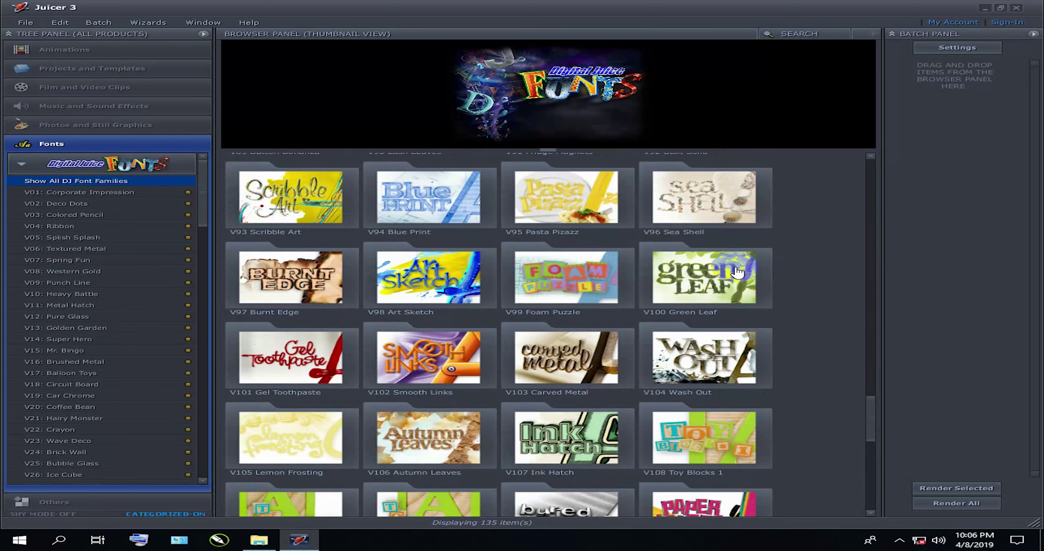
pyautogui.scroll(2, 738, 272)
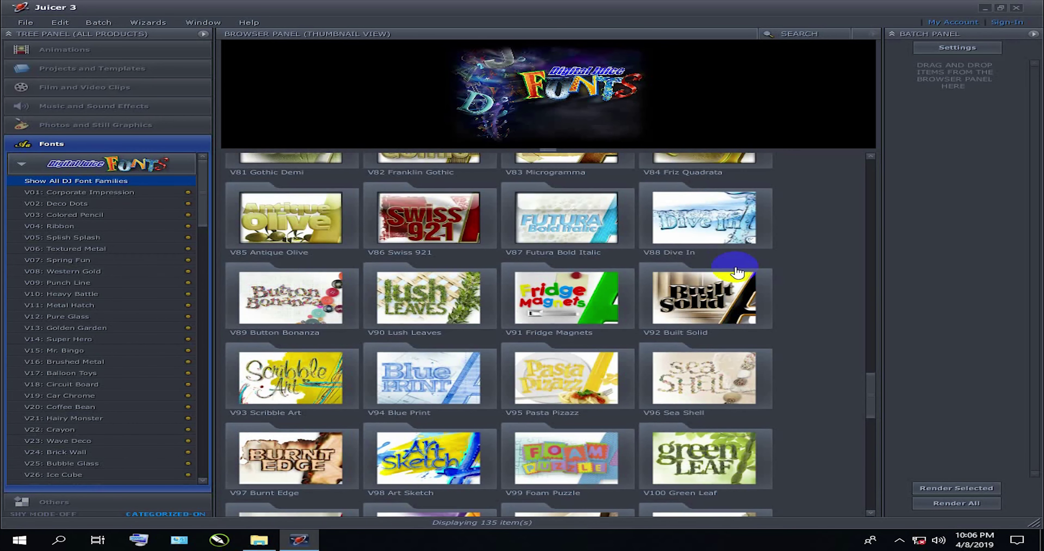
pyautogui.click(697, 315)
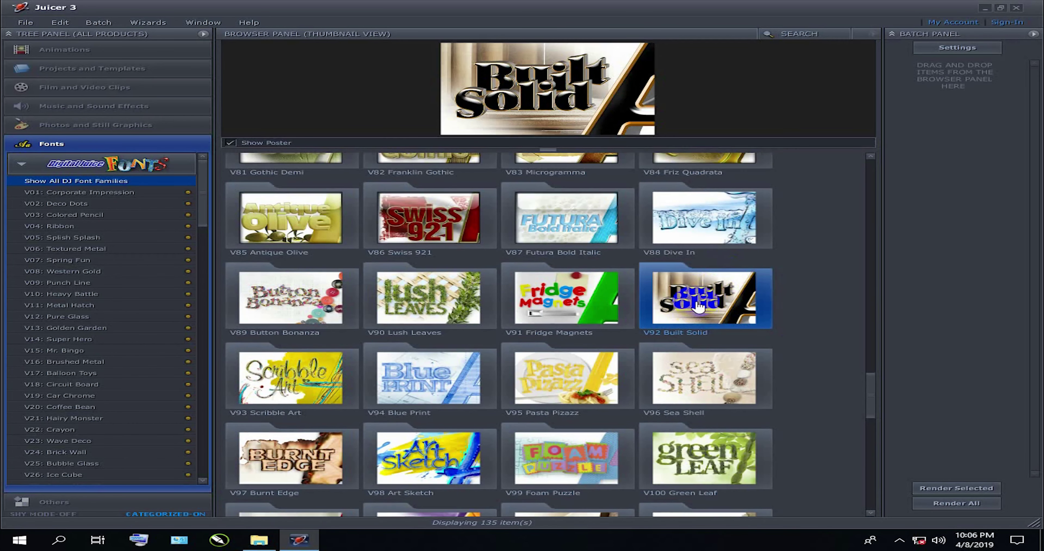
pyautogui.moveTo(698, 313); pyautogui.dragTo(949, 127)
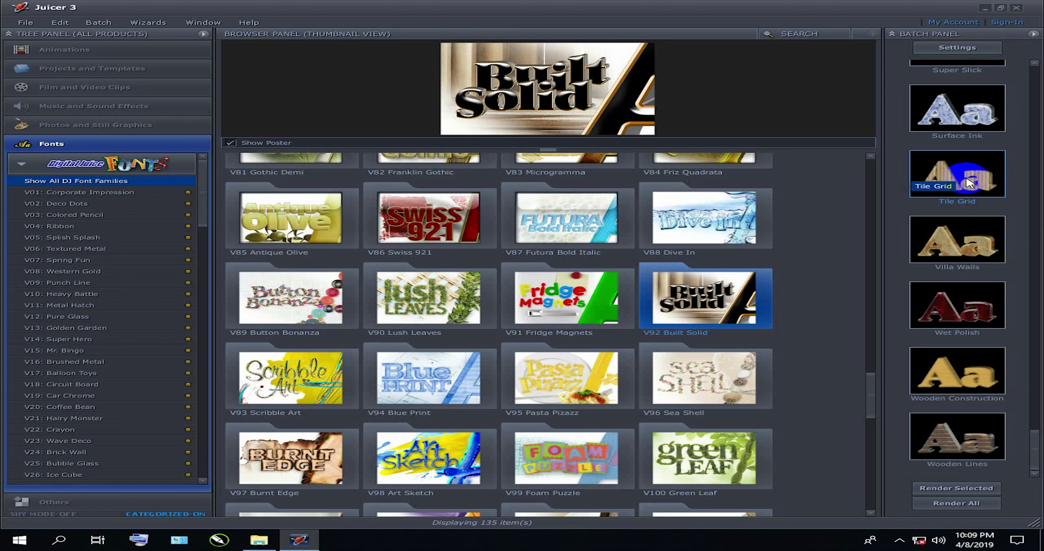
# - Open the batch's Parent - All Layers item of Built Solid for editing and show its layout settings
pyautogui.scroll(10, 968, 183)
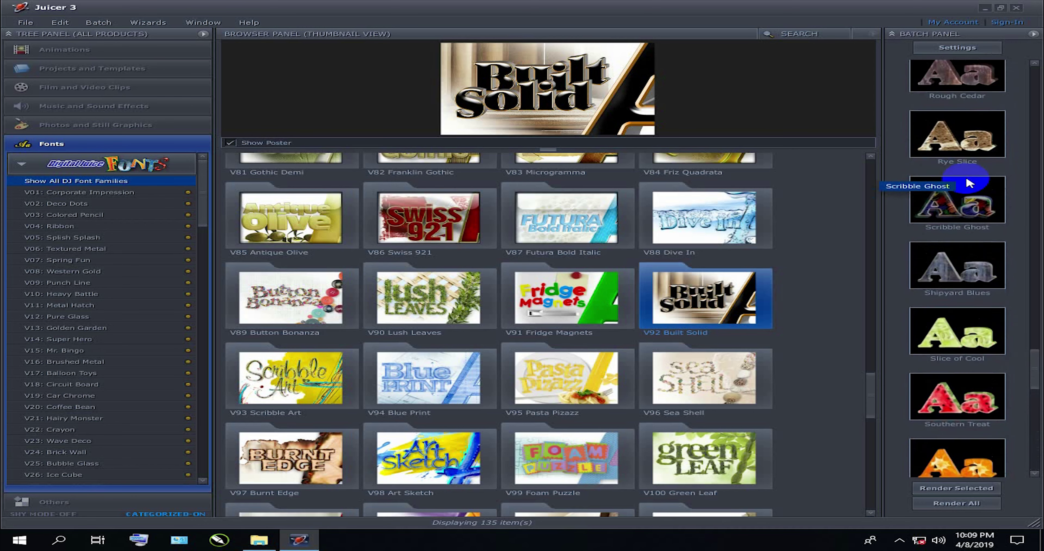
pyautogui.scroll(-1, 968, 183)
pyautogui.moveTo(1033, 308); pyautogui.dragTo(1030, 69)
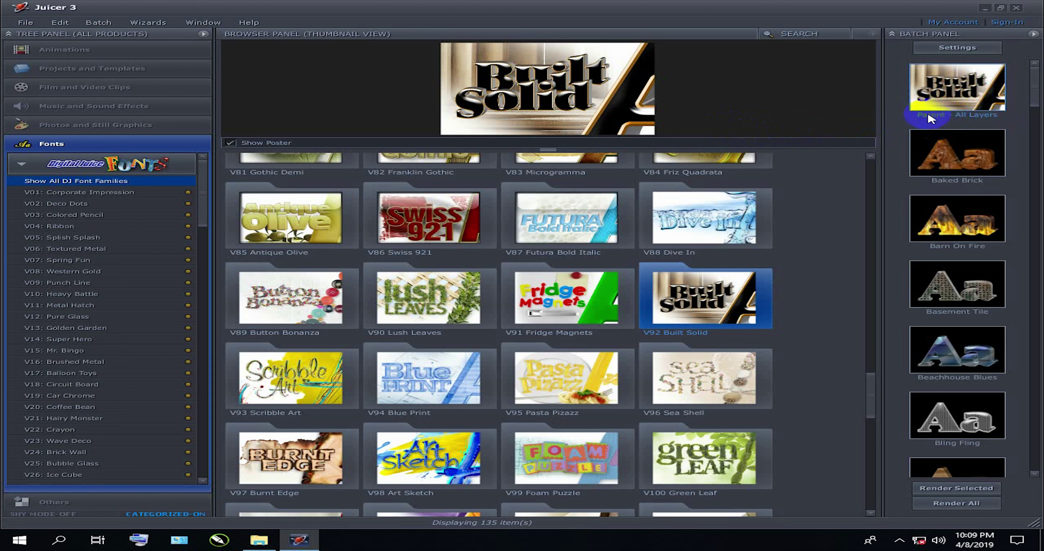
pyautogui.doubleClick(770, 280)
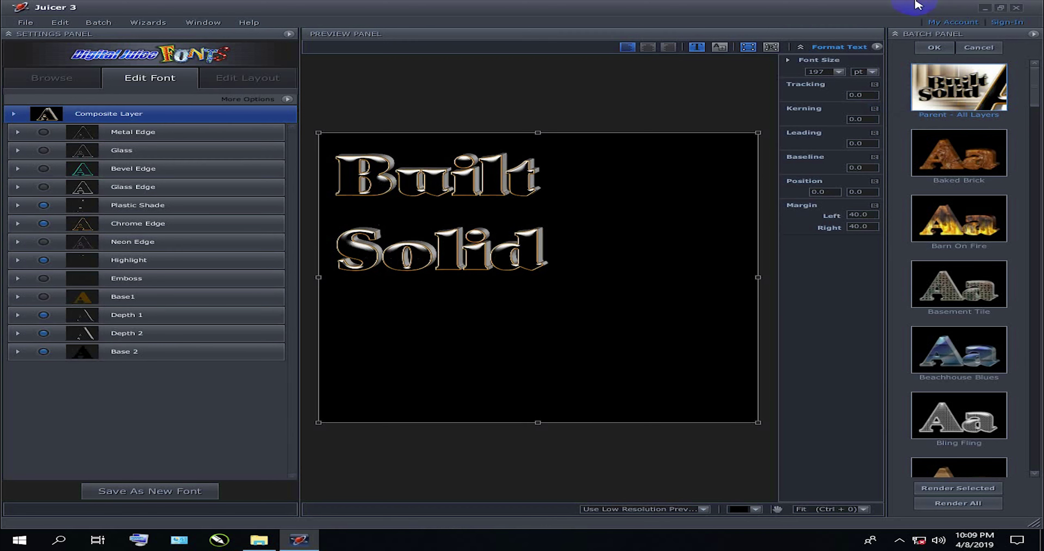
pyautogui.click(236, 83)
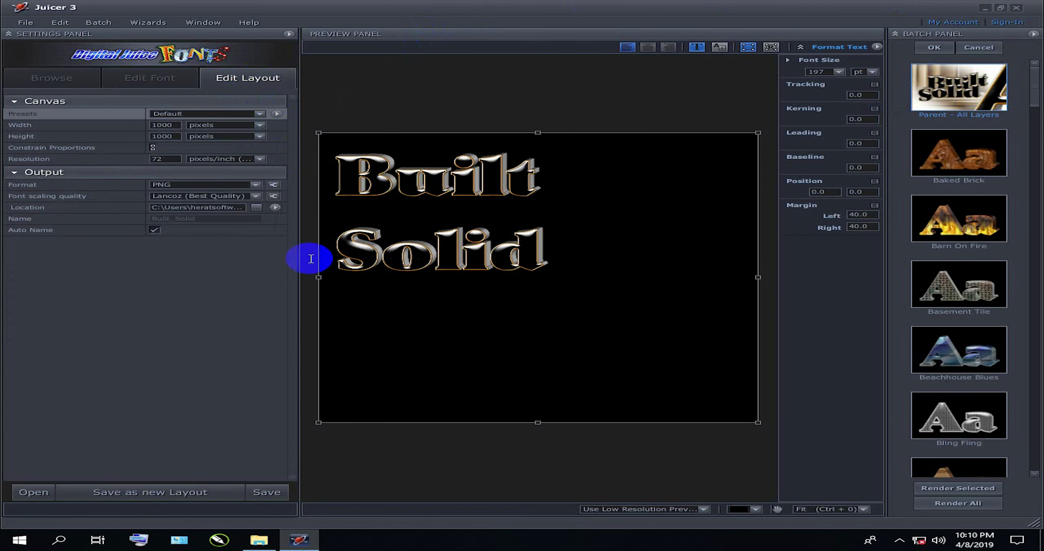
# - Open the On-Screen Keyboard, turn off Constrain Proportions and set the canvas width to 4096 pixels
pyautogui.click(140, 538)
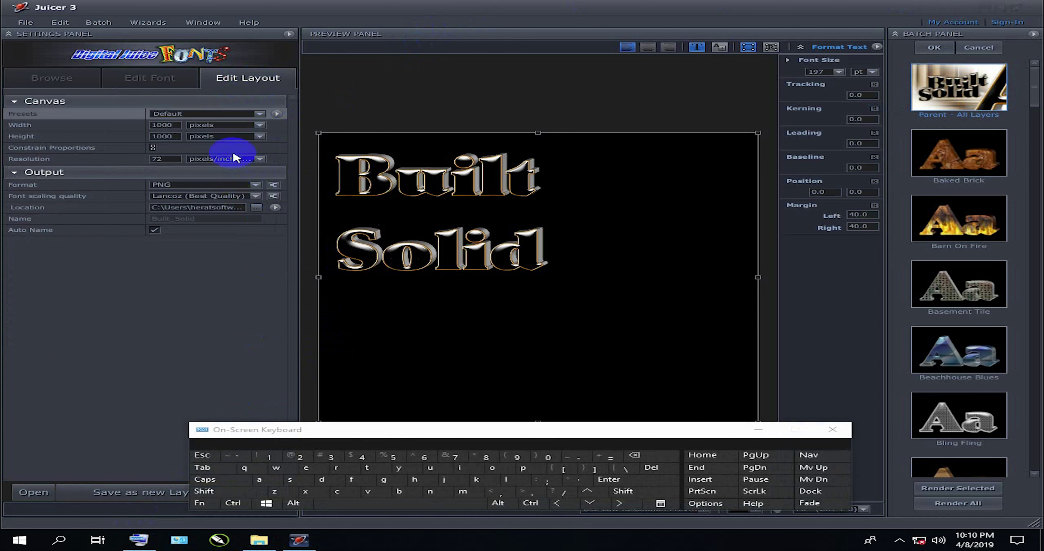
pyautogui.click(152, 147)
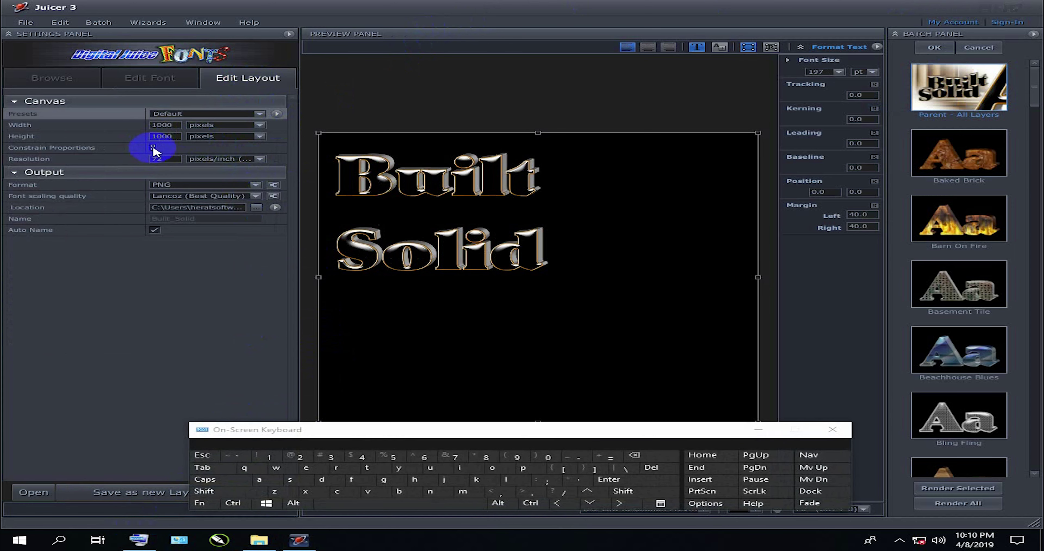
pyautogui.doubleClick(164, 125)
pyautogui.click(367, 458)
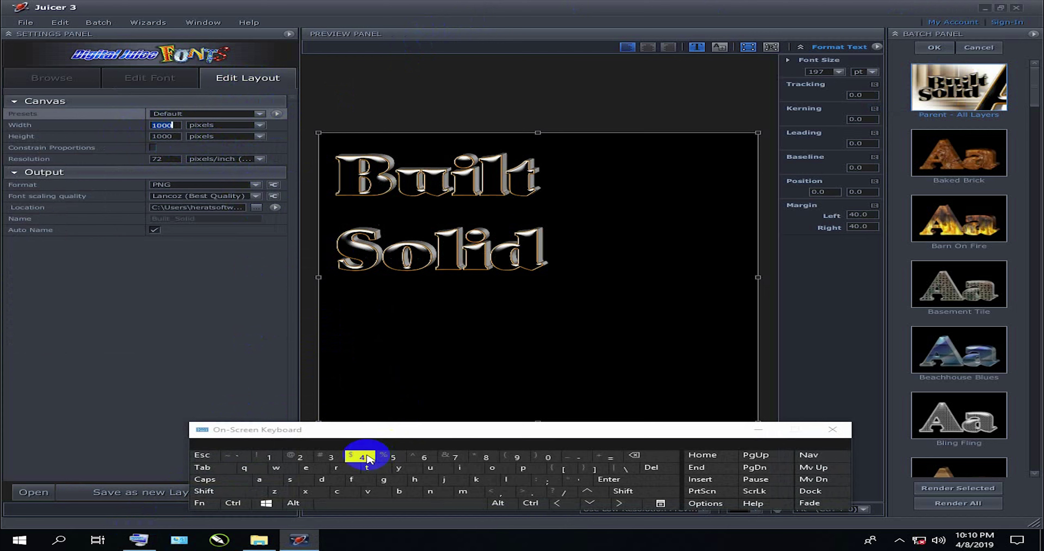
pyautogui.click(547, 458)
pyautogui.click(517, 456)
pyautogui.click(421, 456)
# - Set the canvas height to 2160 pixels
pyautogui.doubleClick(179, 139)
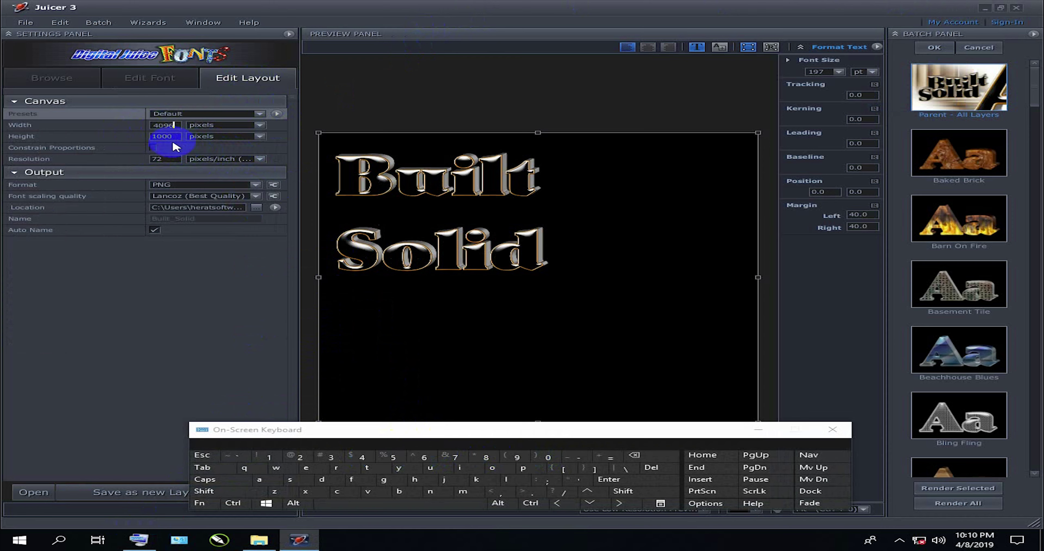
pyautogui.click(300, 457)
pyautogui.click(268, 457)
pyautogui.click(430, 462)
pyautogui.click(545, 458)
# - Set the canvas resolution to 300 pixels/inch and apply it
pyautogui.doubleClick(166, 161)
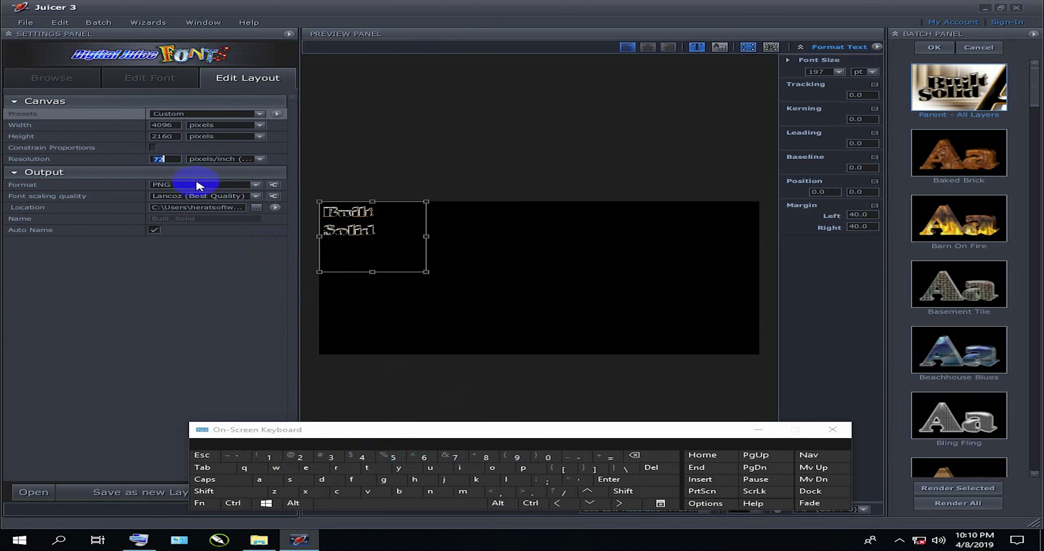
pyautogui.click(331, 456)
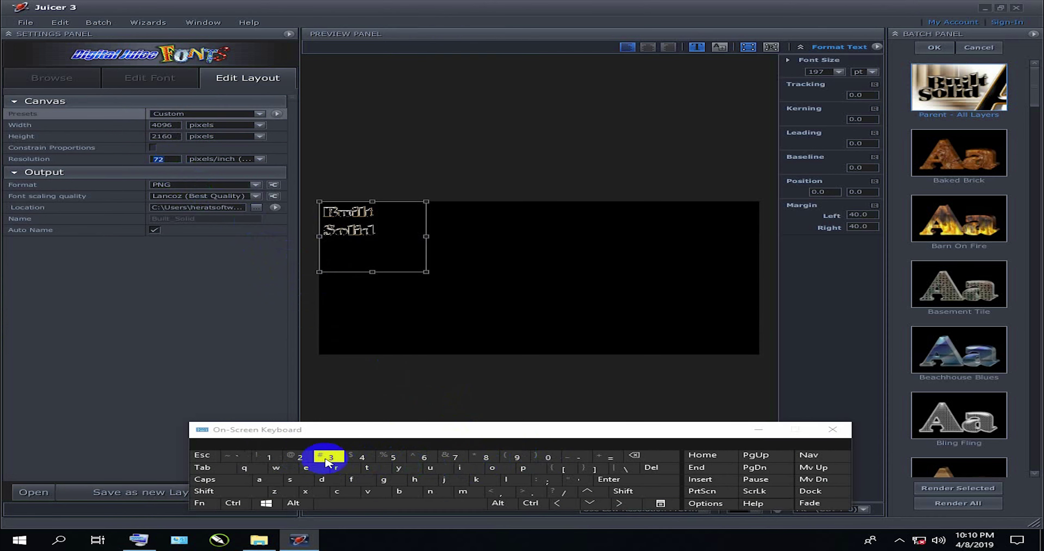
pyautogui.click(547, 457)
pyautogui.click(547, 457)
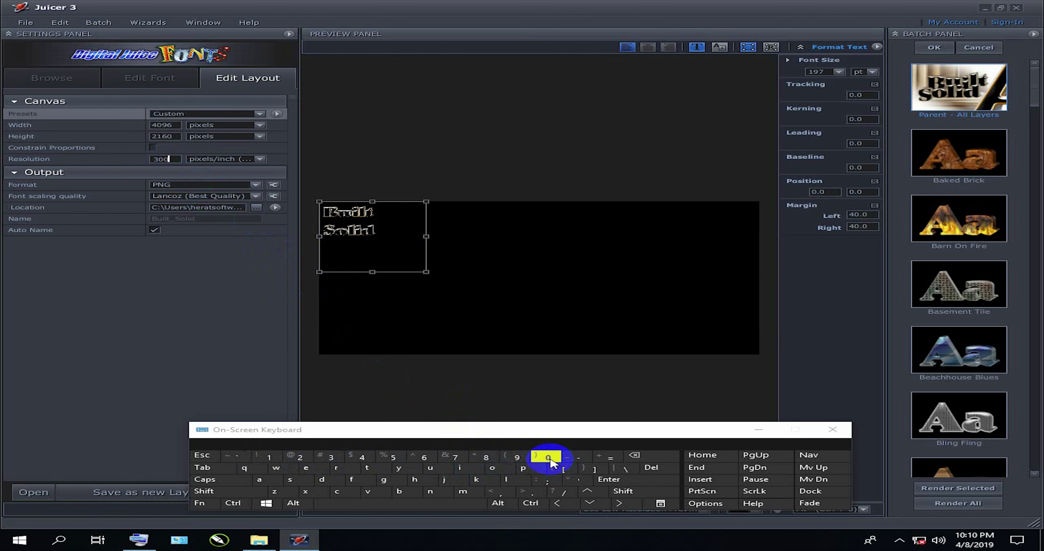
pyautogui.click(361, 336)
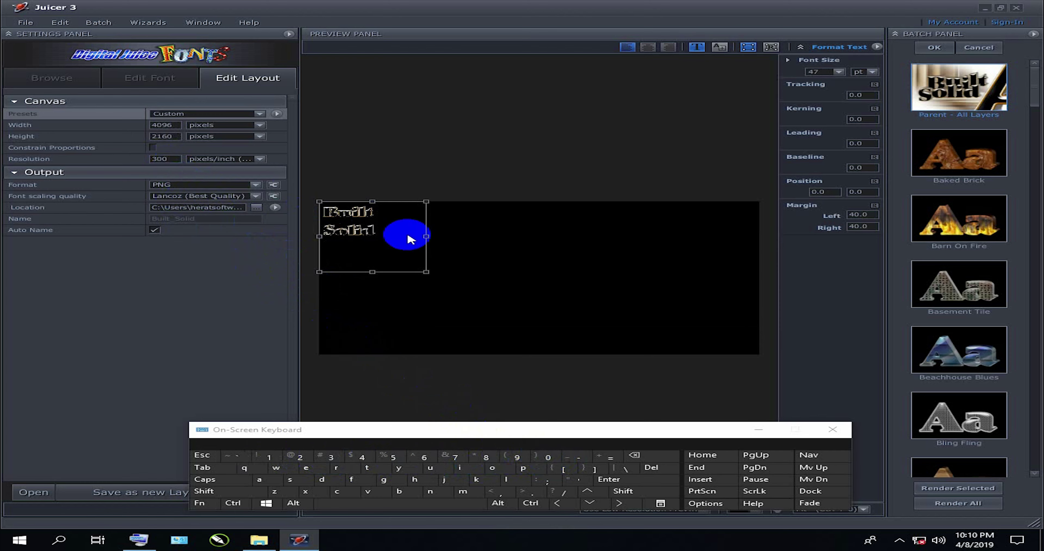
# - Keep PNG as the output format and stretch the text frame over the whole canvas, positioned at about 22, 45
pyautogui.click(255, 185)
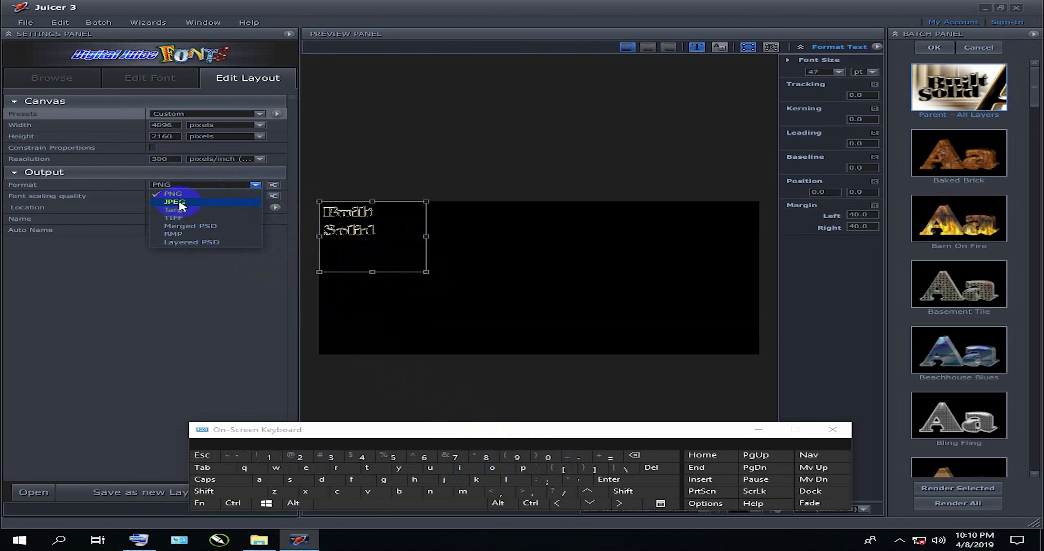
pyautogui.click(189, 288)
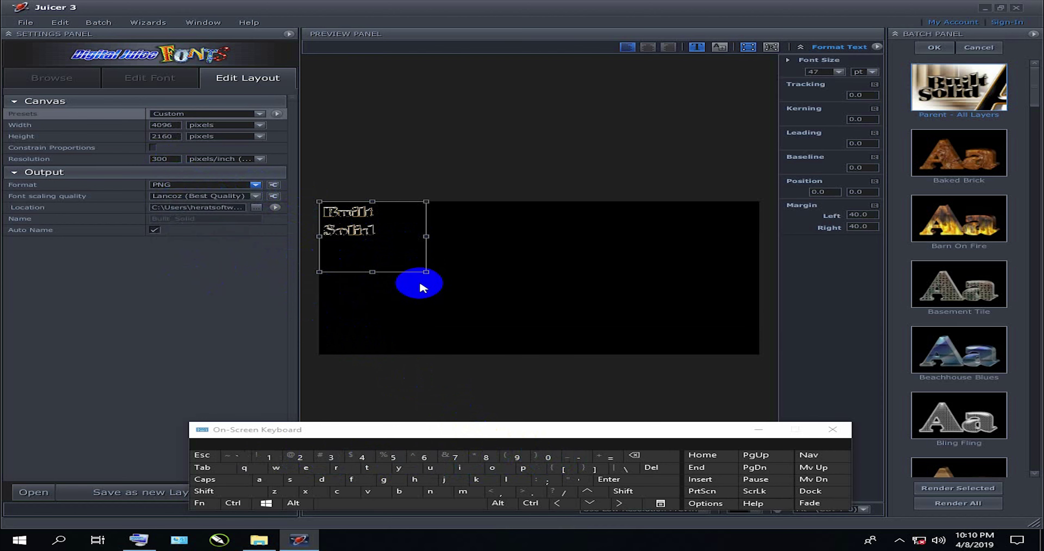
pyautogui.moveTo(426, 272); pyautogui.dragTo(765, 360)
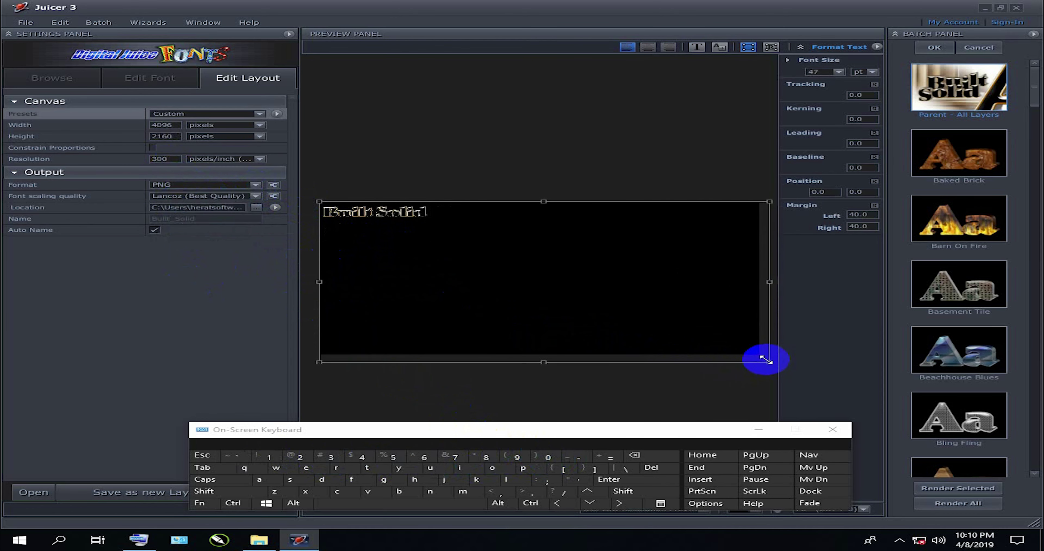
pyautogui.moveTo(319, 202)
pyautogui.mouseDown()
pyautogui.moveTo(298, 179)
pyautogui.moveTo(327, 200)
pyautogui.moveTo(318, 204)
pyautogui.mouseUp()
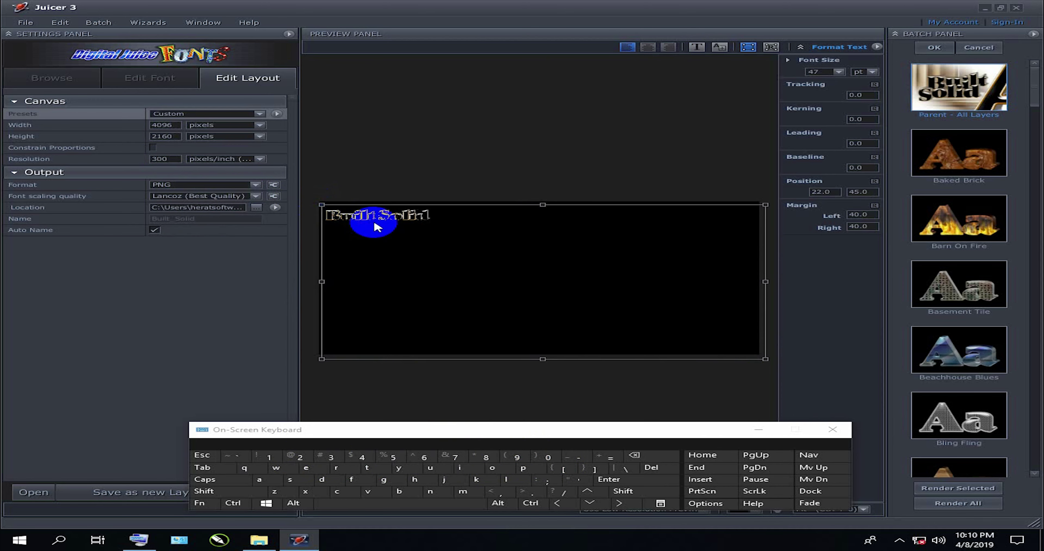
# - Replace the "Built Solid" sample text in the text frame with "how" followed by a space
pyautogui.doubleClick(371, 214)
pyautogui.moveTo(439, 218); pyautogui.dragTo(233, 216)
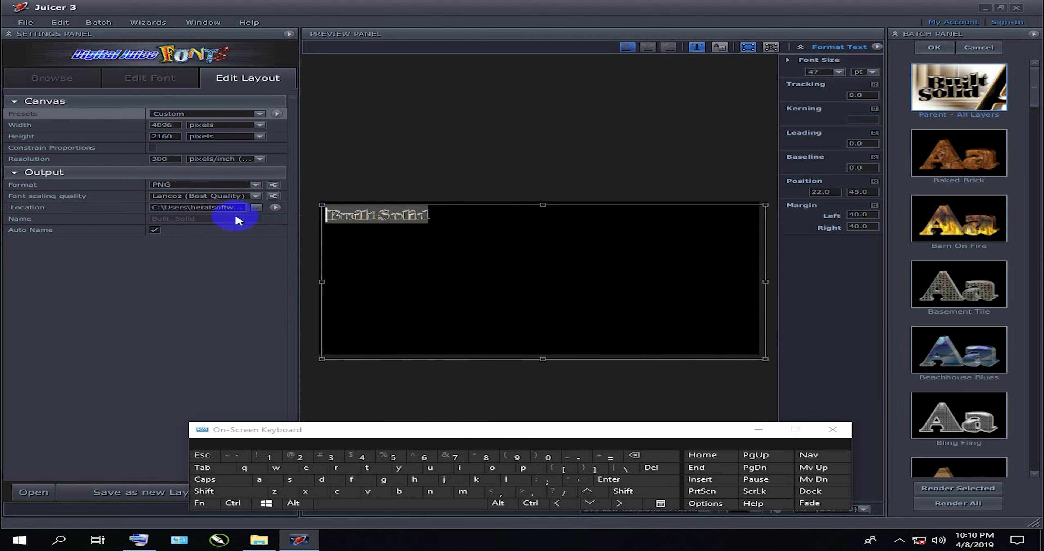
pyautogui.click(415, 480)
pyautogui.click(492, 467)
pyautogui.click(276, 467)
pyautogui.click(393, 504)
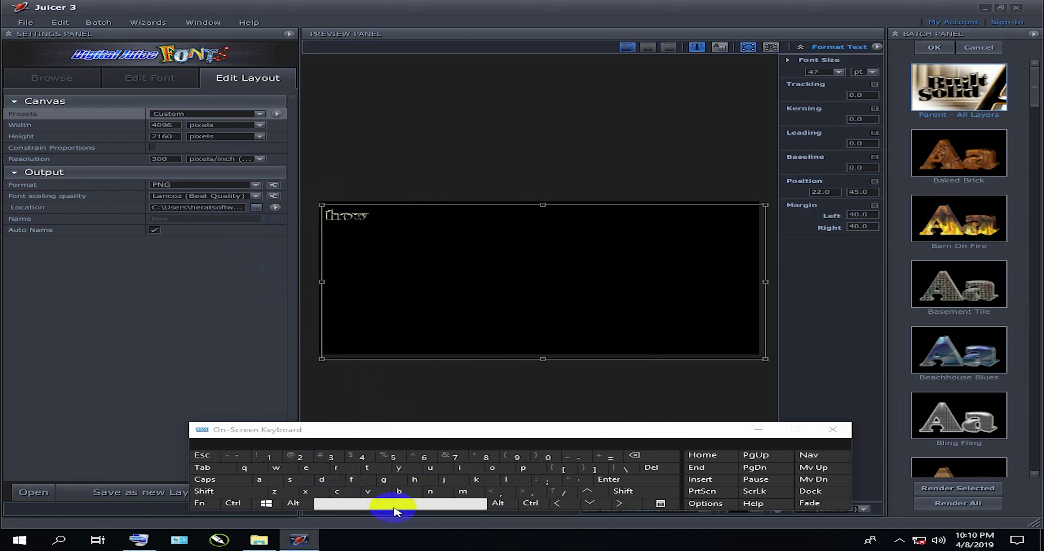
# - Clear the lowercase word and re-enter it as "How" with a capital H, followed by a space
pyautogui.click(640, 456)
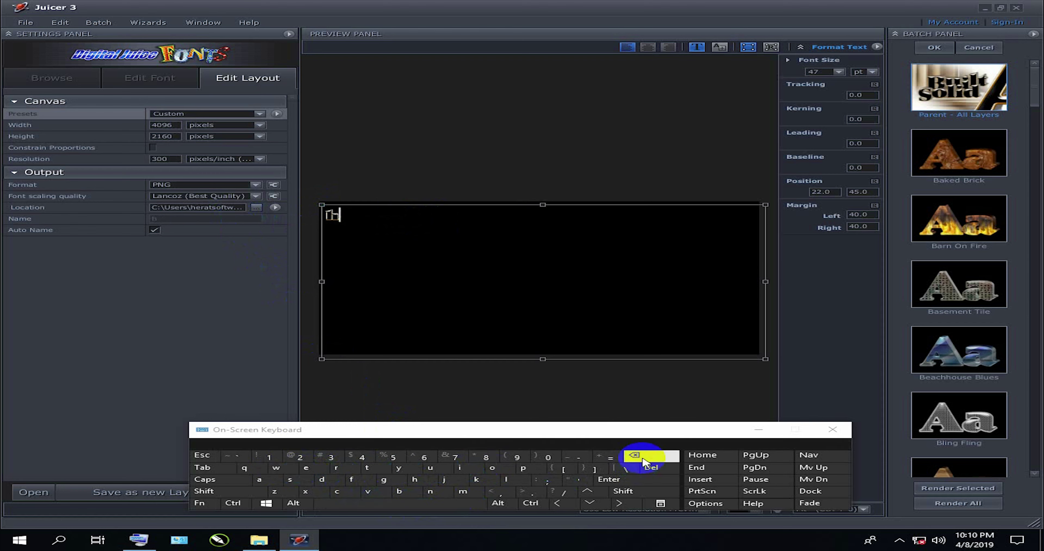
pyautogui.click(414, 480)
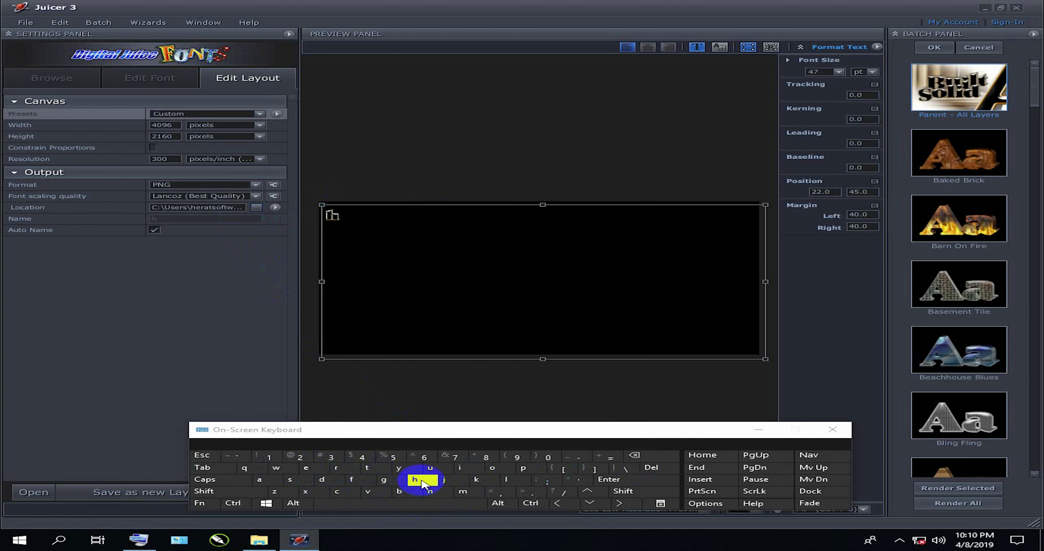
pyautogui.click(640, 456)
pyautogui.click(415, 480)
pyautogui.click(350, 480)
pyautogui.click(492, 467)
pyautogui.click(276, 467)
pyautogui.click(366, 504)
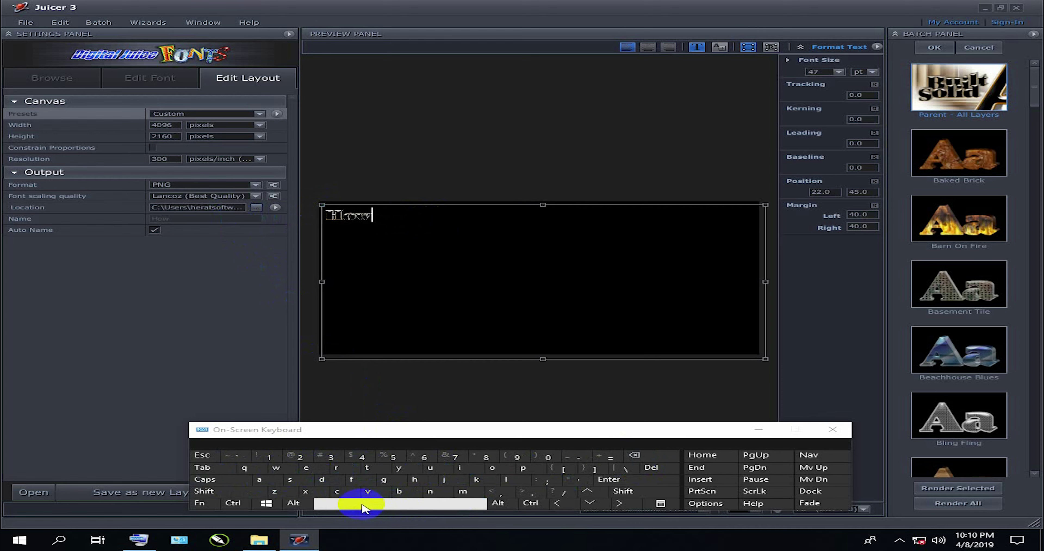
# - Continue the text after "How" with "to install"
pyautogui.click(367, 468)
pyautogui.click(492, 469)
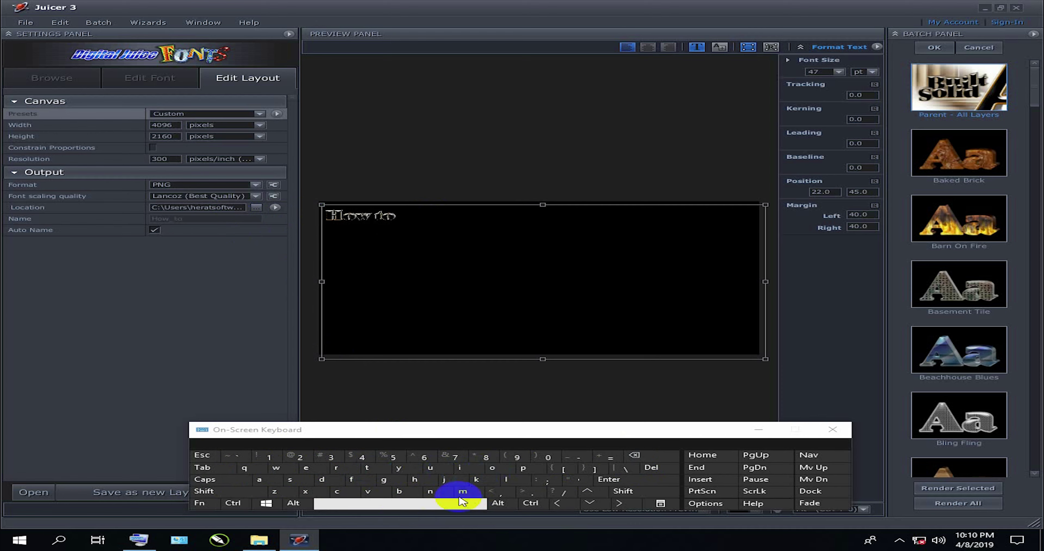
pyautogui.click(408, 505)
pyautogui.click(462, 470)
pyautogui.click(430, 492)
pyautogui.click(298, 480)
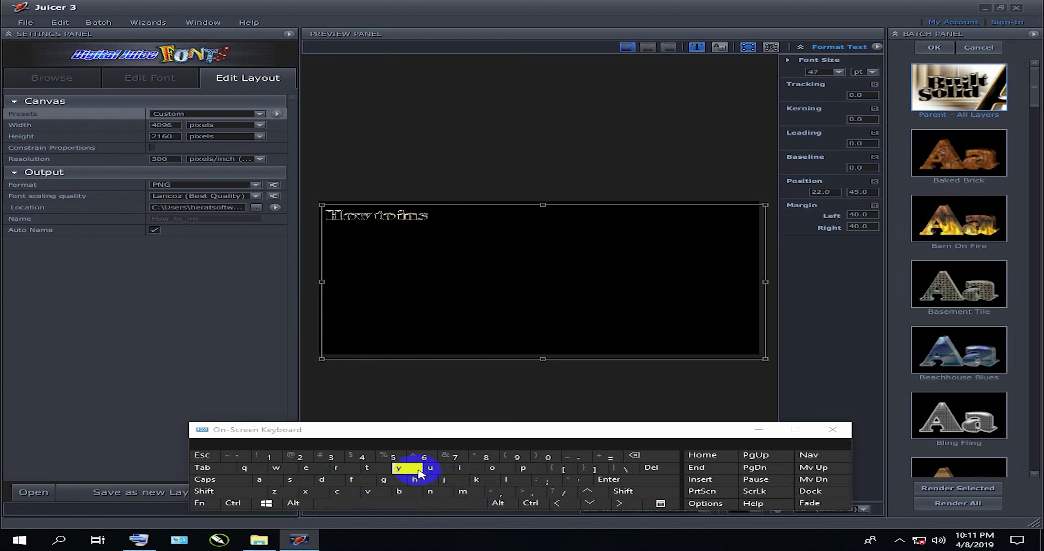
pyautogui.click(366, 468)
pyautogui.click(270, 484)
pyautogui.click(504, 480)
pyautogui.click(504, 480)
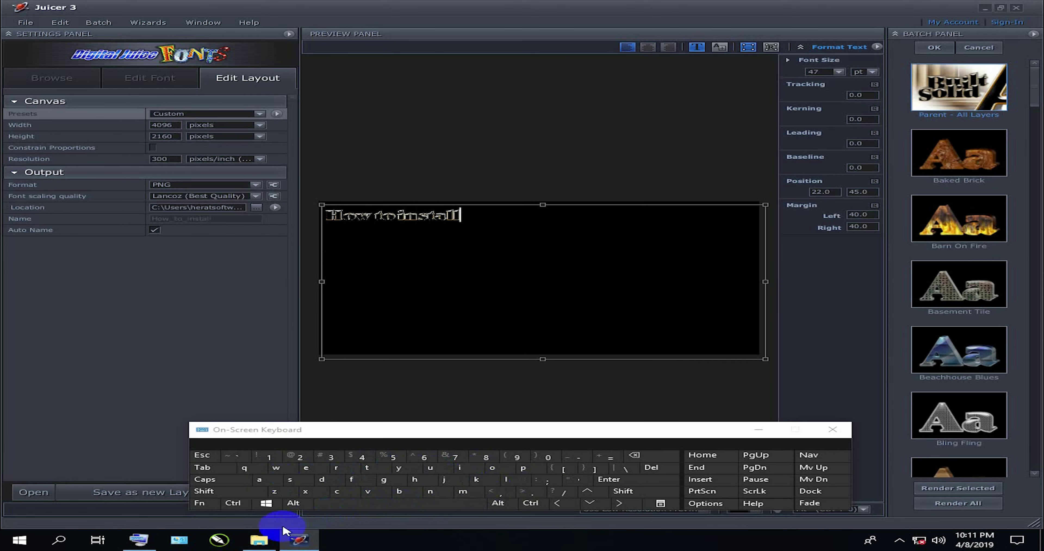
# - In File Explorer, copy "Digital.Juice.Fonts.Collection.01-10.Volumes.001" from the fonts folder path and return to Juicer 3
pyautogui.click(259, 539)
pyautogui.click(734, 54)
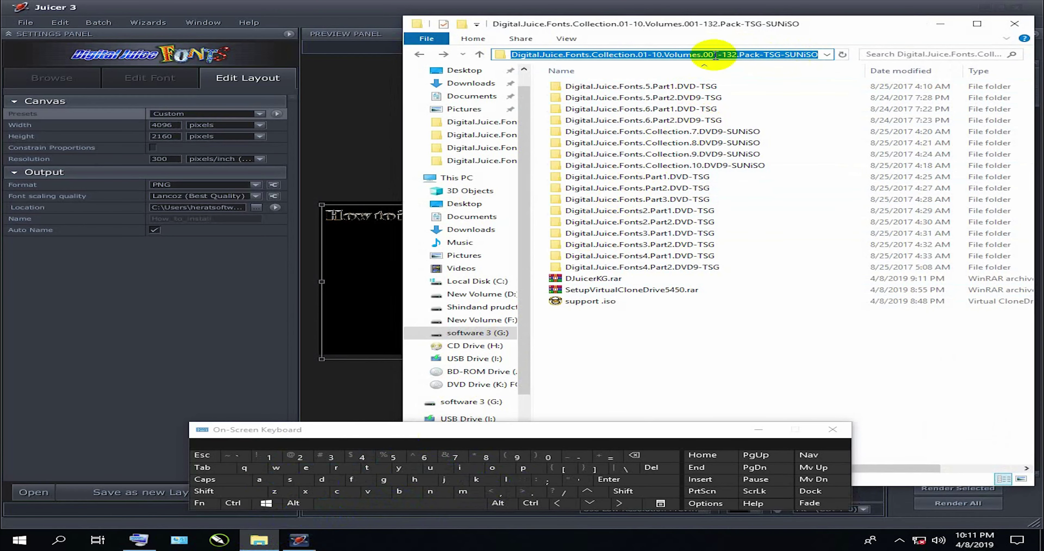
pyautogui.moveTo(719, 56); pyautogui.dragTo(604, 55)
pyautogui.rightClick(648, 57)
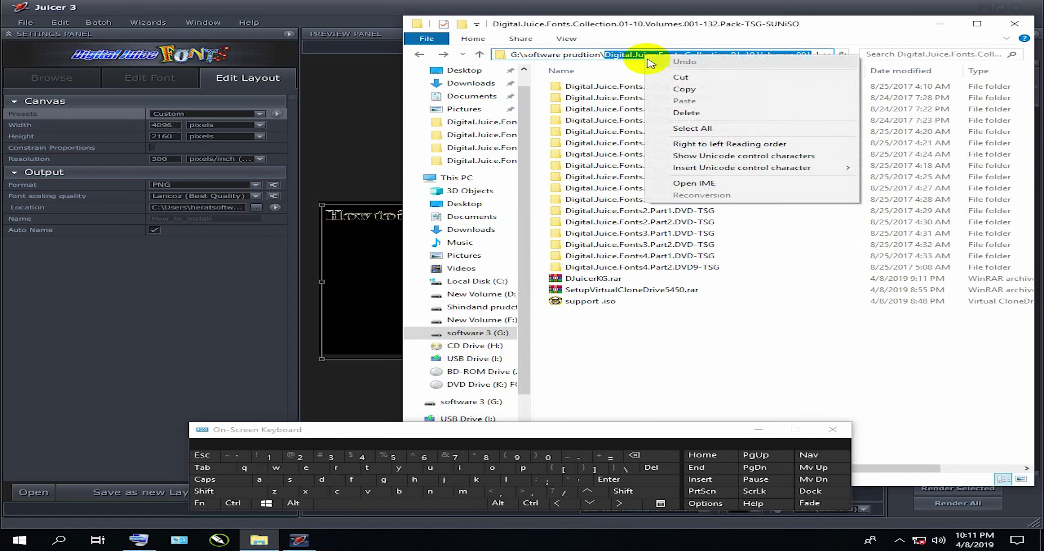
pyautogui.click(673, 89)
pyautogui.click(940, 23)
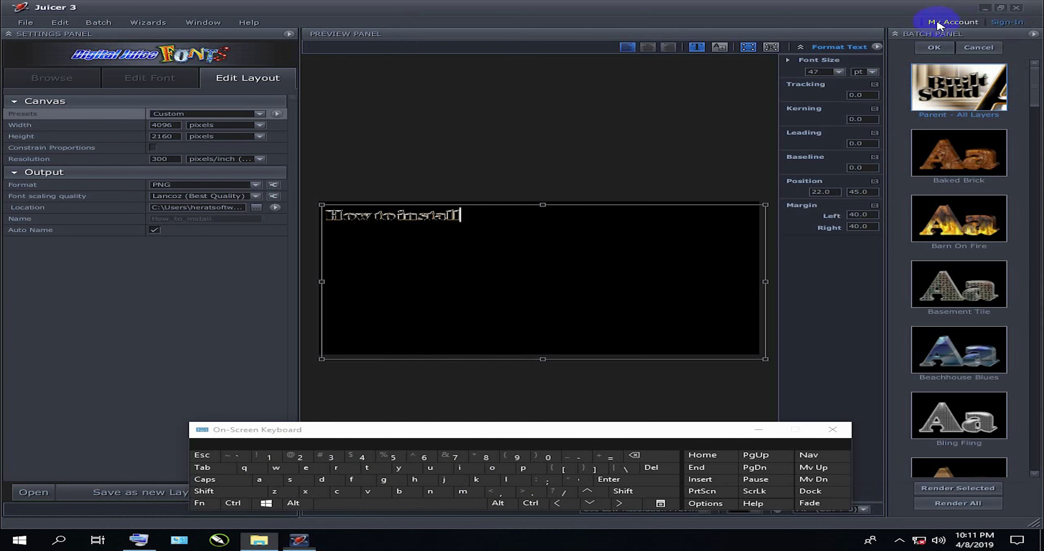
# - Add a space after "How to install" and paste the copied folder name
pyautogui.click(397, 505)
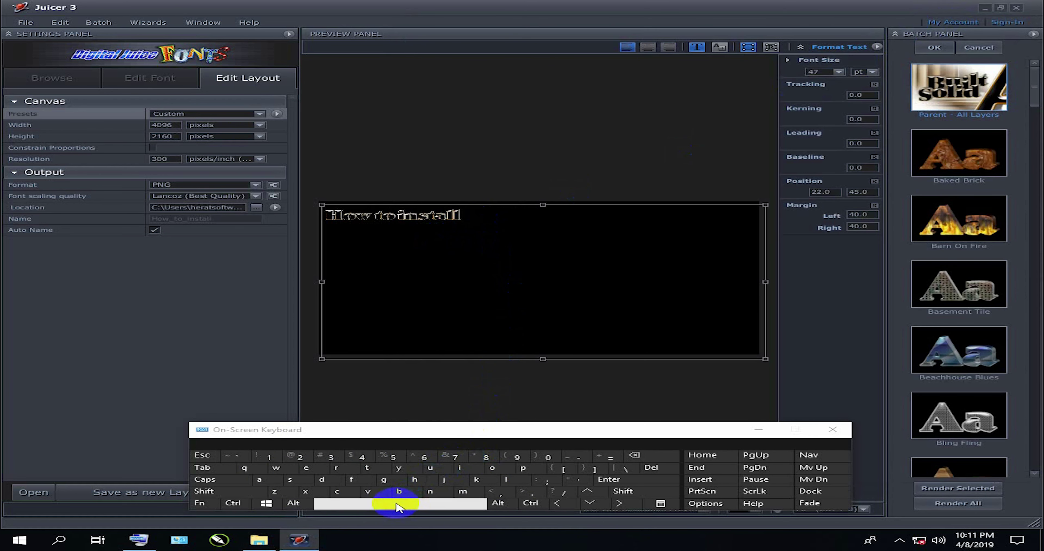
pyautogui.rightClick(482, 217)
pyautogui.click(510, 241)
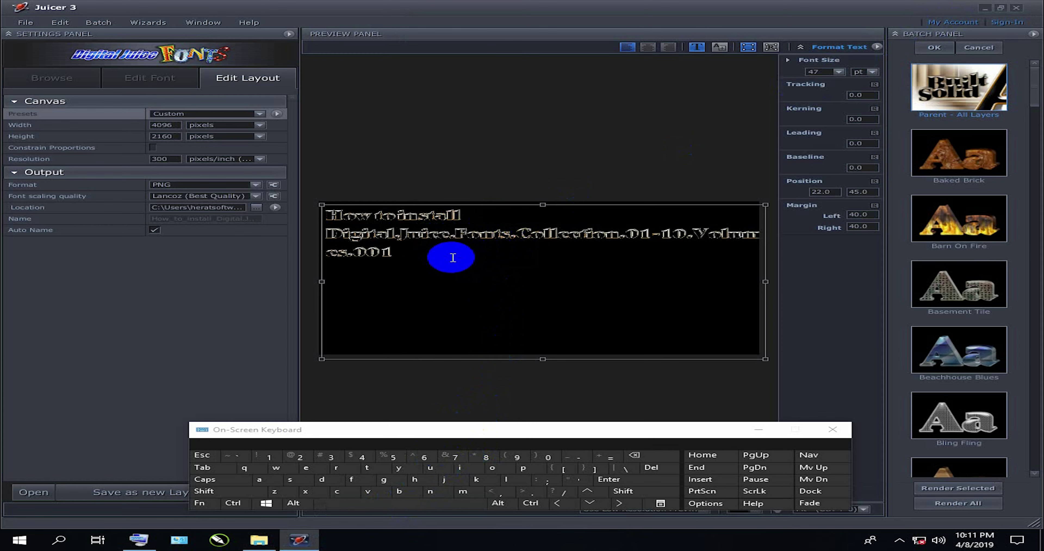
# - Center the whole text and set its font size to 108 pt
pyautogui.moveTo(431, 258); pyautogui.dragTo(308, 211)
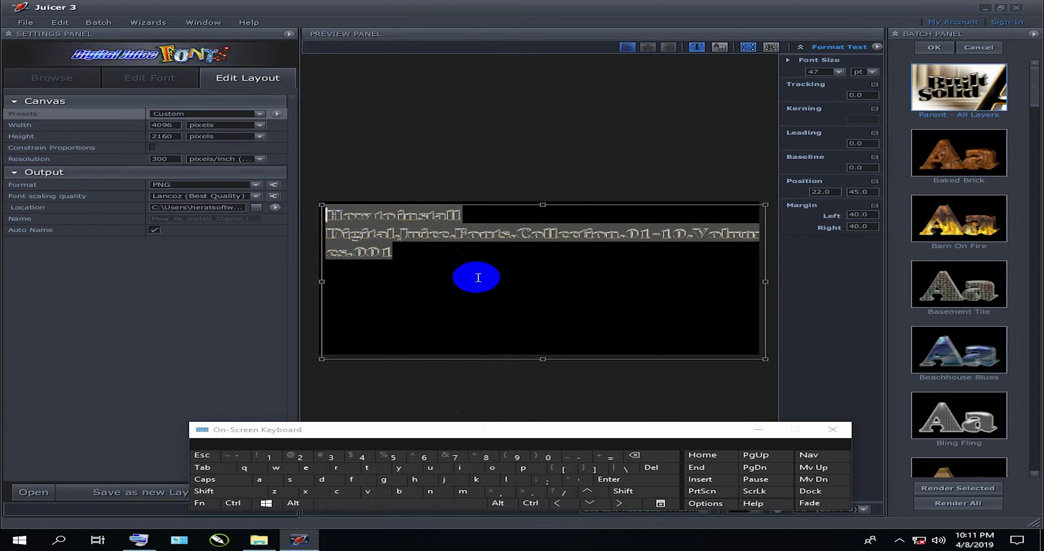
pyautogui.moveTo(832, 72); pyautogui.dragTo(859, 73)
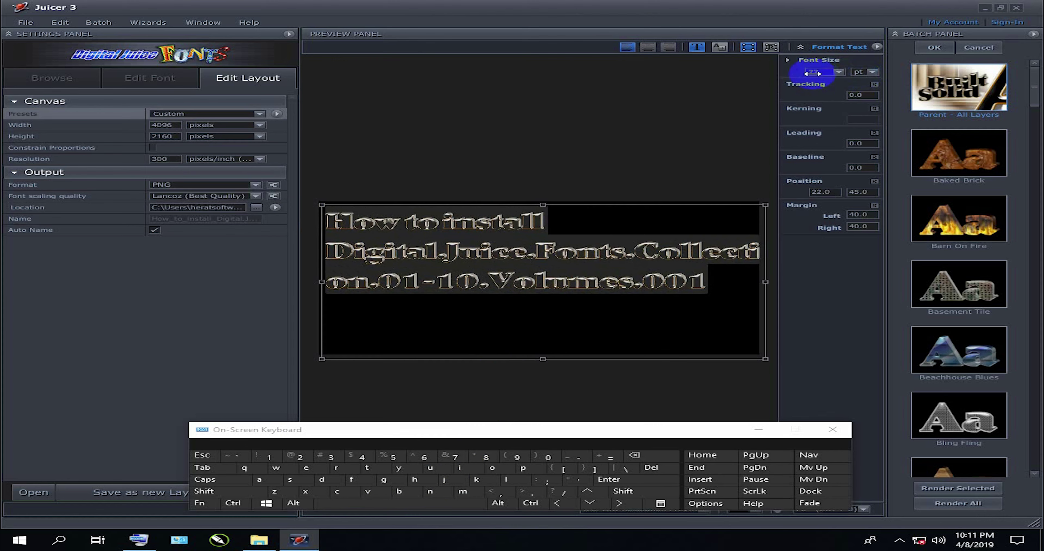
pyautogui.click(648, 47)
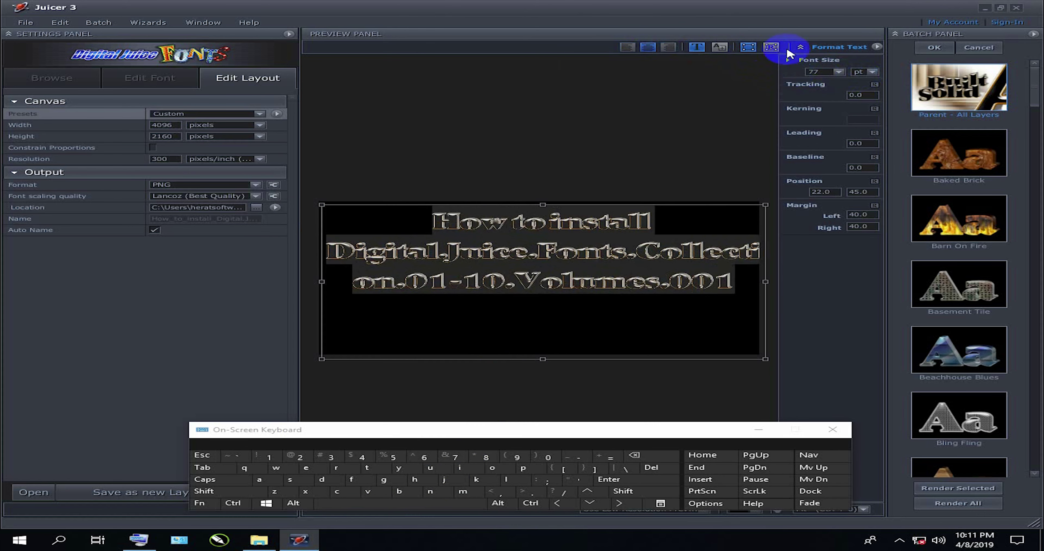
pyautogui.moveTo(815, 72); pyautogui.dragTo(841, 72)
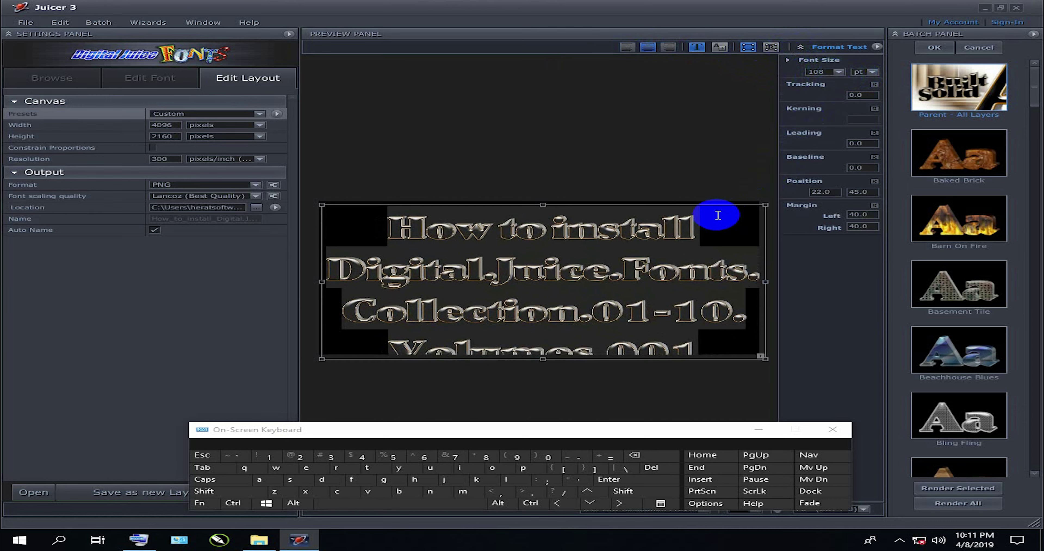
# - Enlarge and shift the text frame to position 22, -128 so all four lines fit on the canvas
pyautogui.click(688, 264)
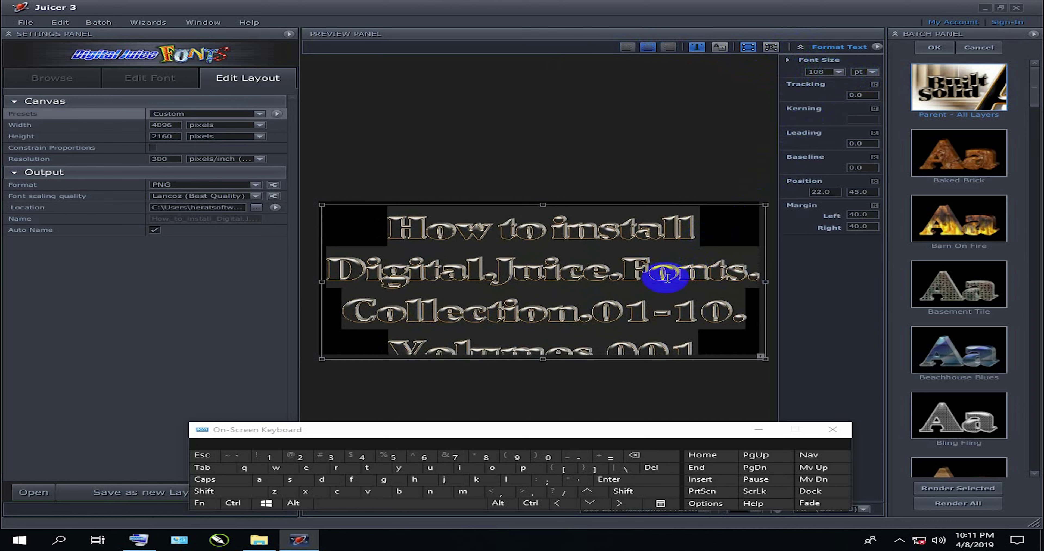
pyautogui.click(566, 385)
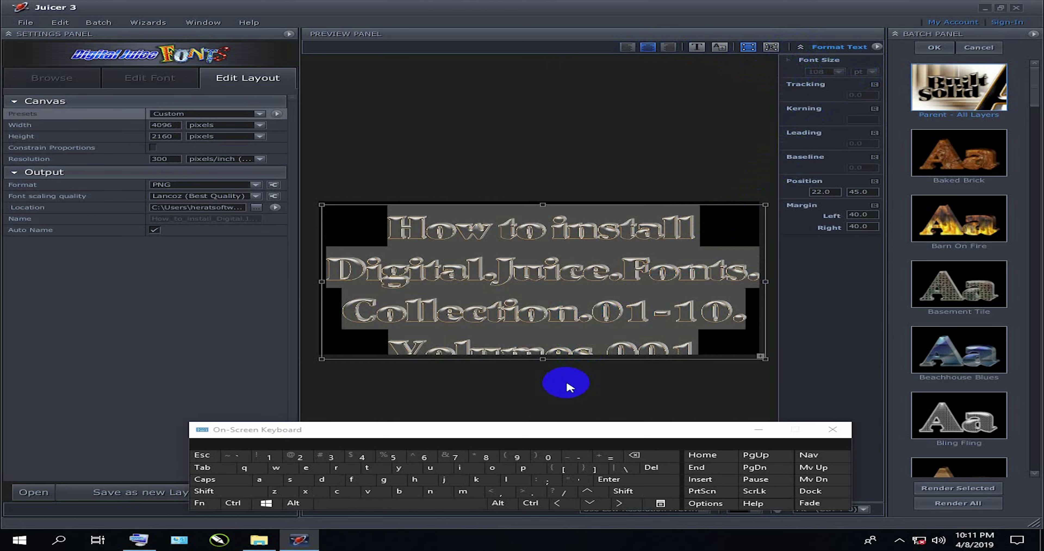
pyautogui.moveTo(542, 359); pyautogui.dragTo(547, 338)
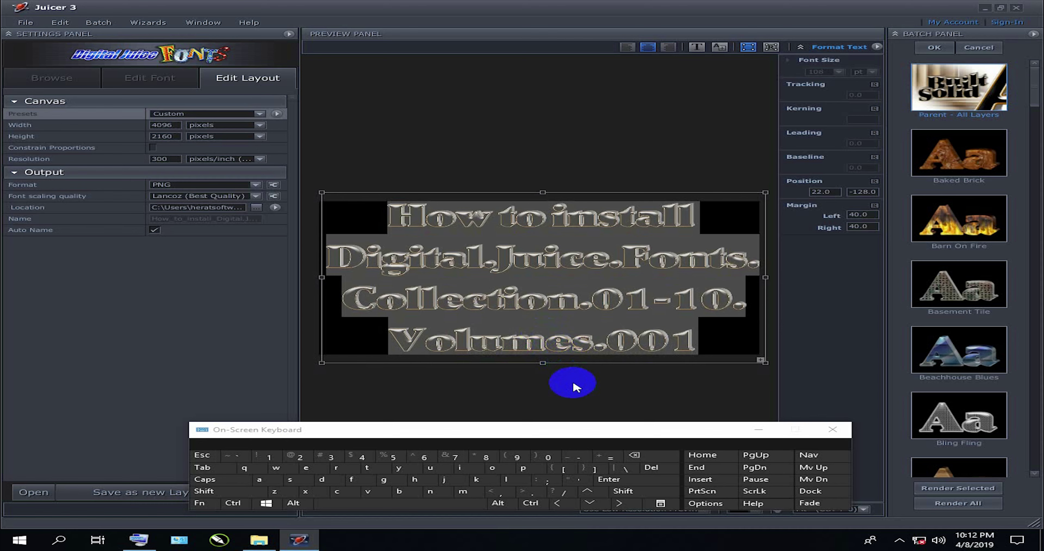
# - Delete "Volumes.001" and the period before it so the text ends with "Collection.01-10"
pyautogui.doubleClick(608, 347)
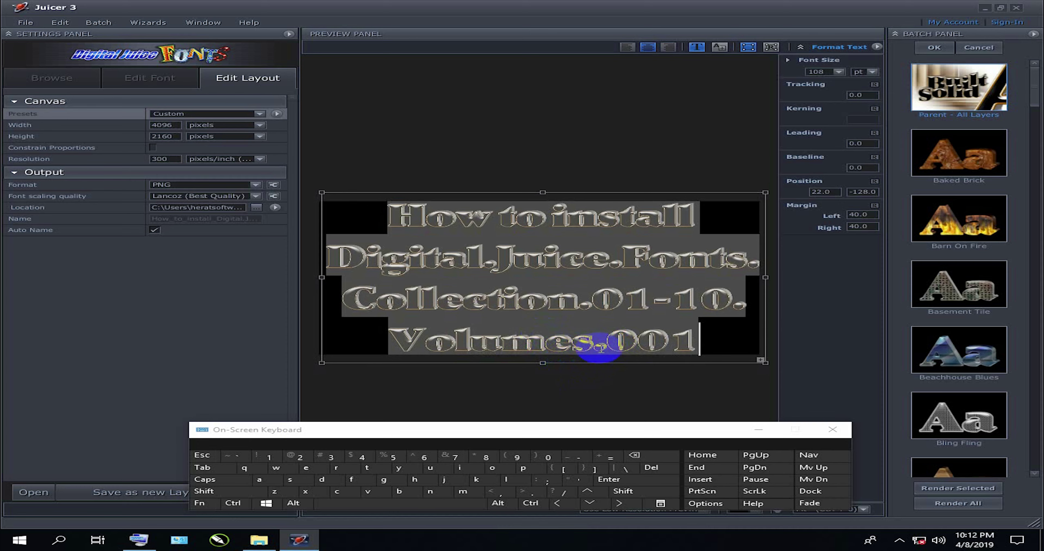
pyautogui.moveTo(707, 342); pyautogui.dragTo(383, 340)
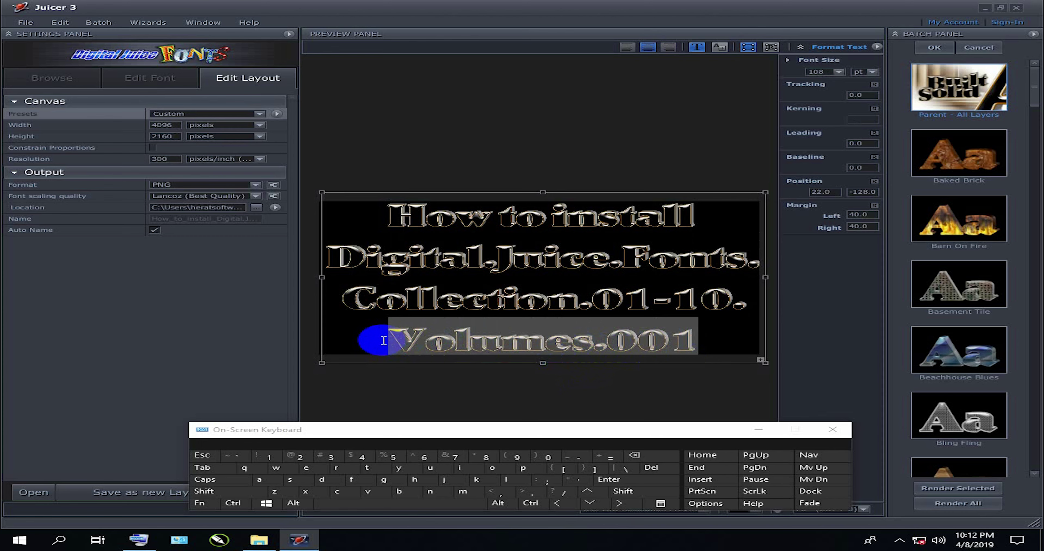
pyautogui.click(635, 456)
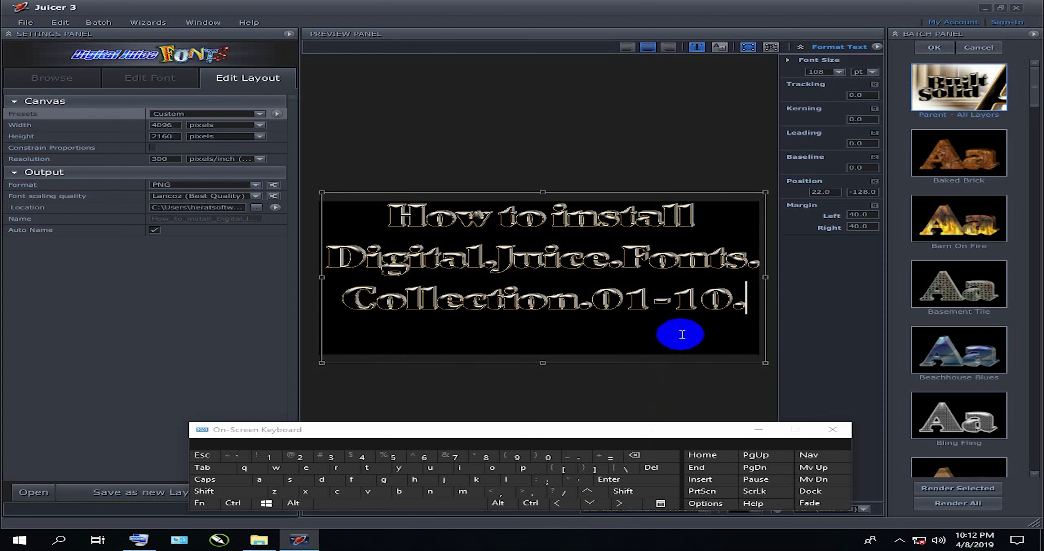
pyautogui.moveTo(733, 303); pyautogui.dragTo(741, 345)
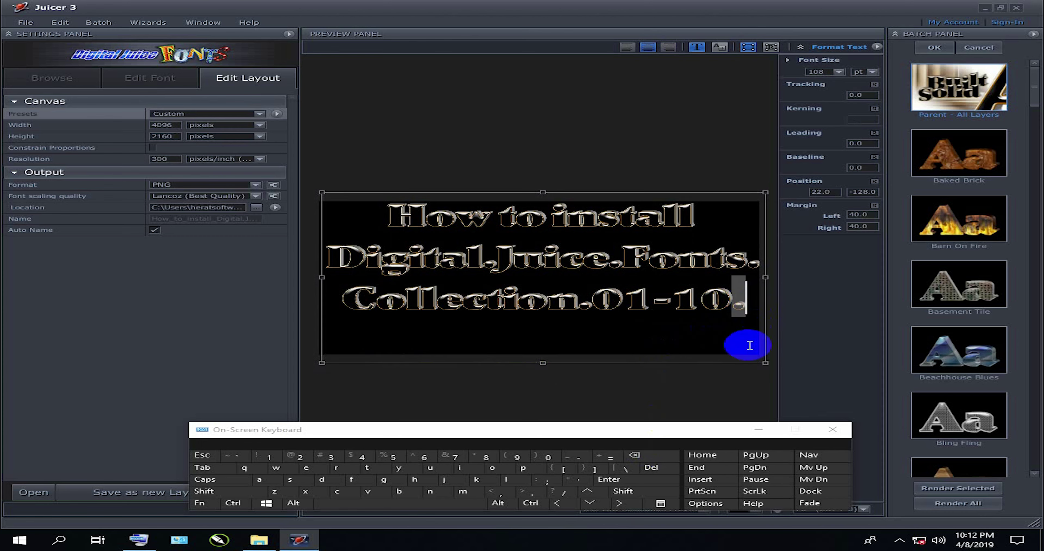
pyautogui.click(657, 457)
# - Set the whole text to 110 pt and move its frame down to position 7, 30
pyautogui.tripleClick(678, 302)
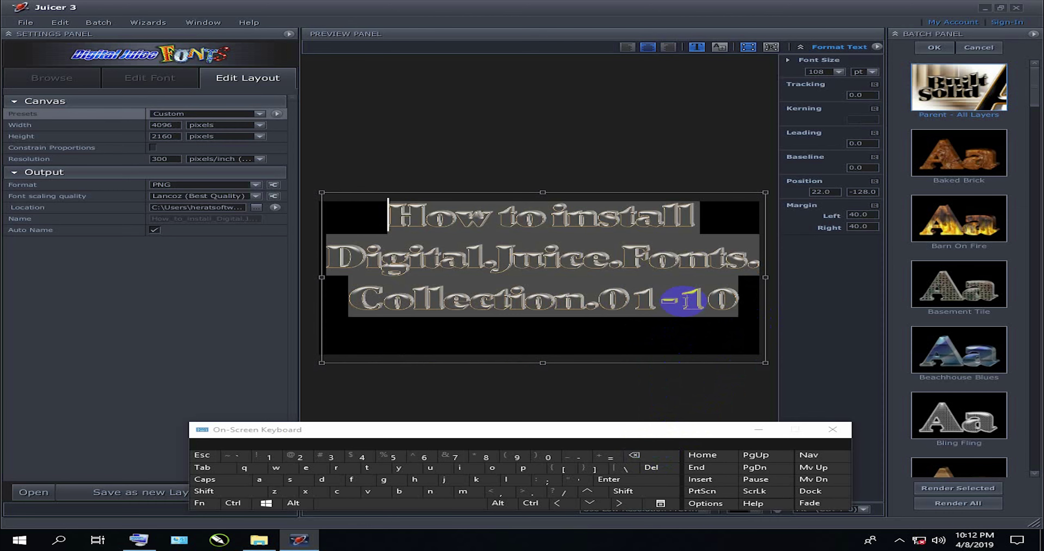
pyautogui.moveTo(816, 73)
pyautogui.mouseDown()
pyautogui.moveTo(831, 75)
pyautogui.moveTo(815, 73)
pyautogui.mouseUp()
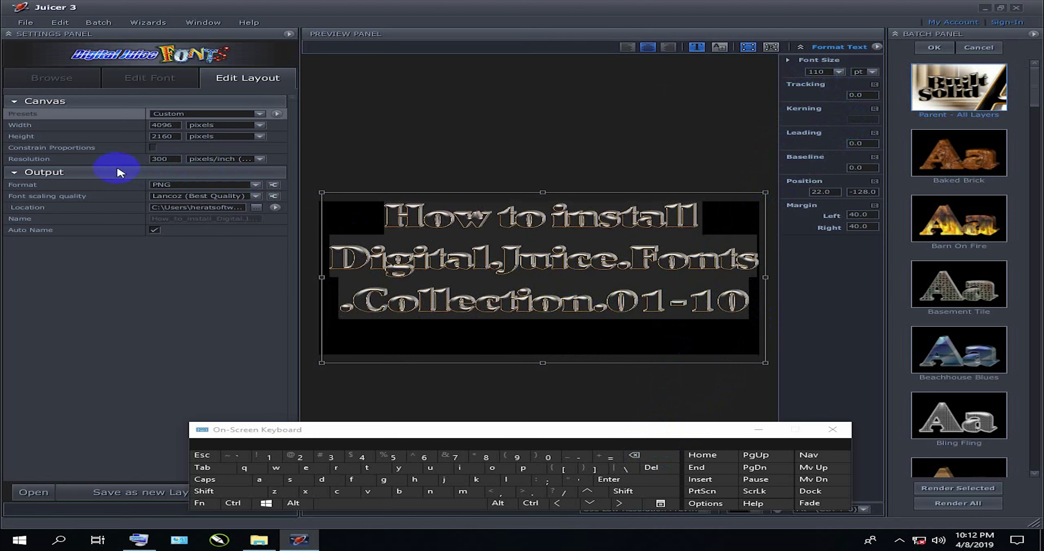
pyautogui.click(566, 384)
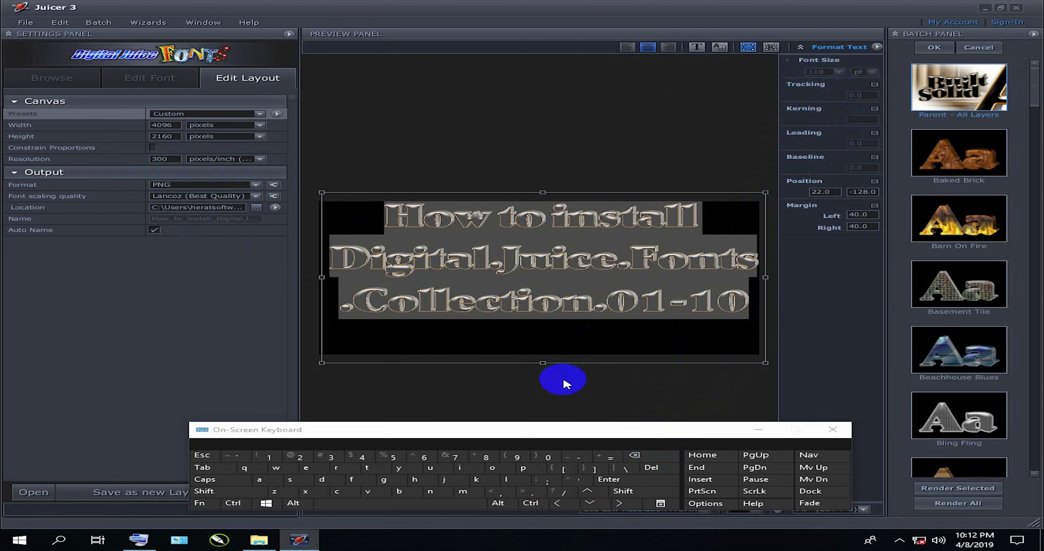
pyautogui.moveTo(560, 301)
pyautogui.mouseDown()
pyautogui.moveTo(560, 315)
pyautogui.moveTo(545, 310)
pyautogui.mouseUp()
pyautogui.click(590, 401)
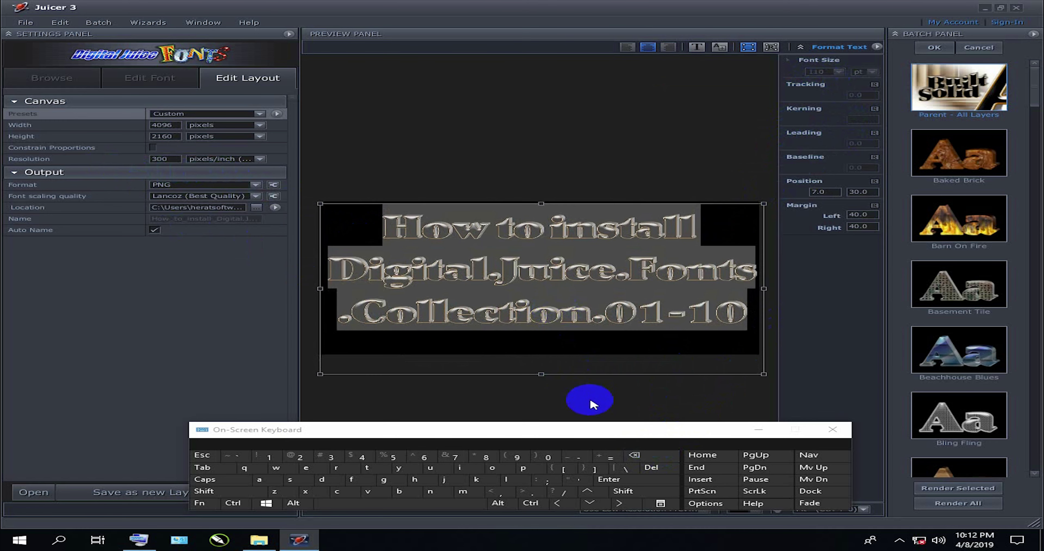
# - Select all the text in the frame and close the On-Screen Keyboard
pyautogui.doubleClick(576, 304)
pyautogui.click(587, 274)
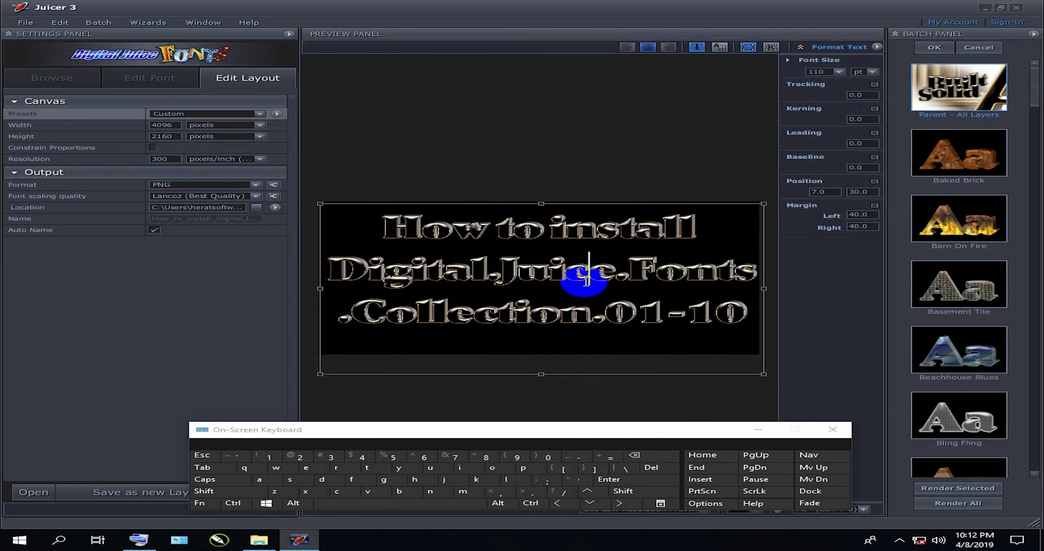
pyautogui.hotkey('ctrl', 'a')
pyautogui.click(834, 429)
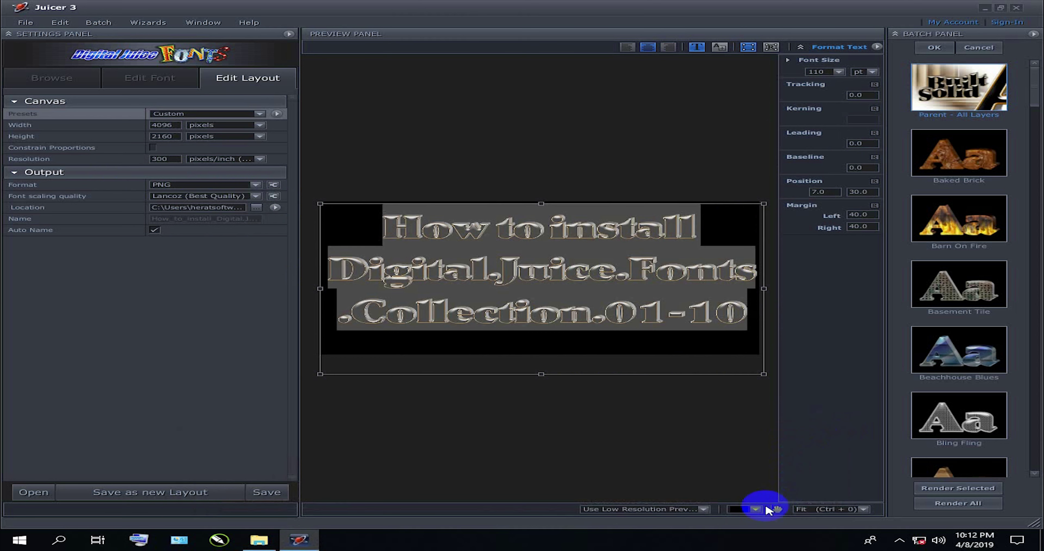
# - Change the preview background color to white and open the font's layer settings for editing
pyautogui.click(757, 509)
pyautogui.click(745, 482)
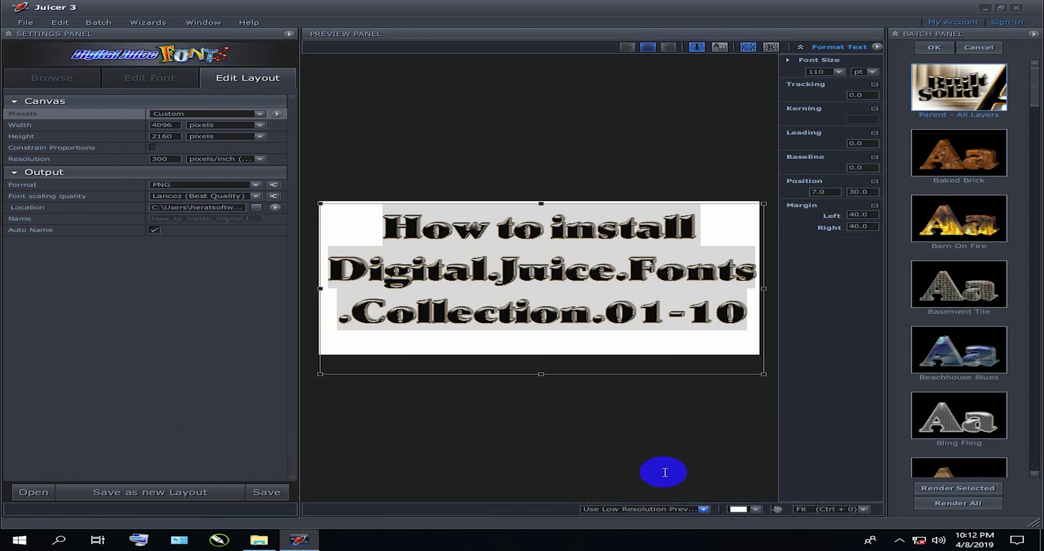
pyautogui.moveTo(428, 384); pyautogui.dragTo(486, 322)
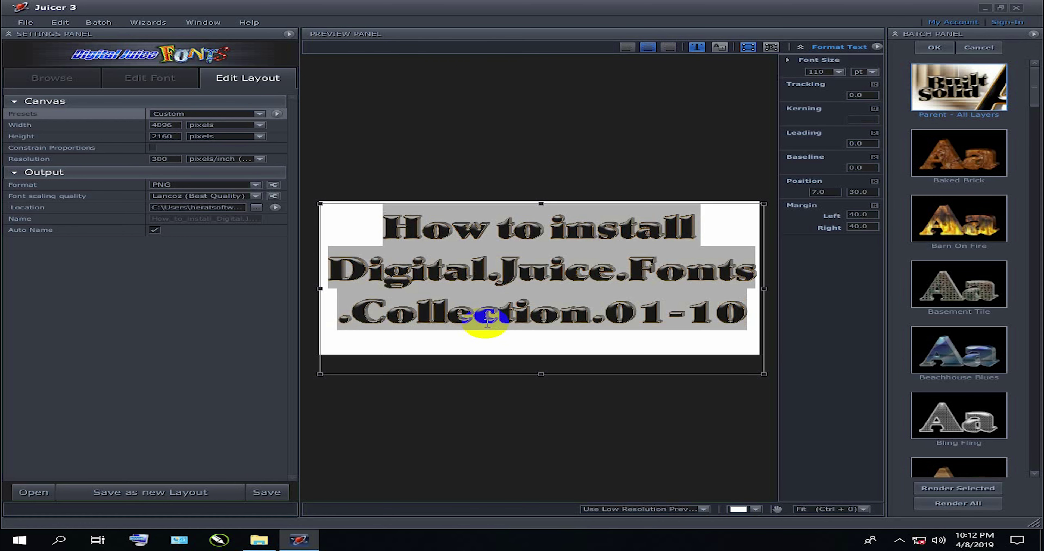
pyautogui.click(164, 79)
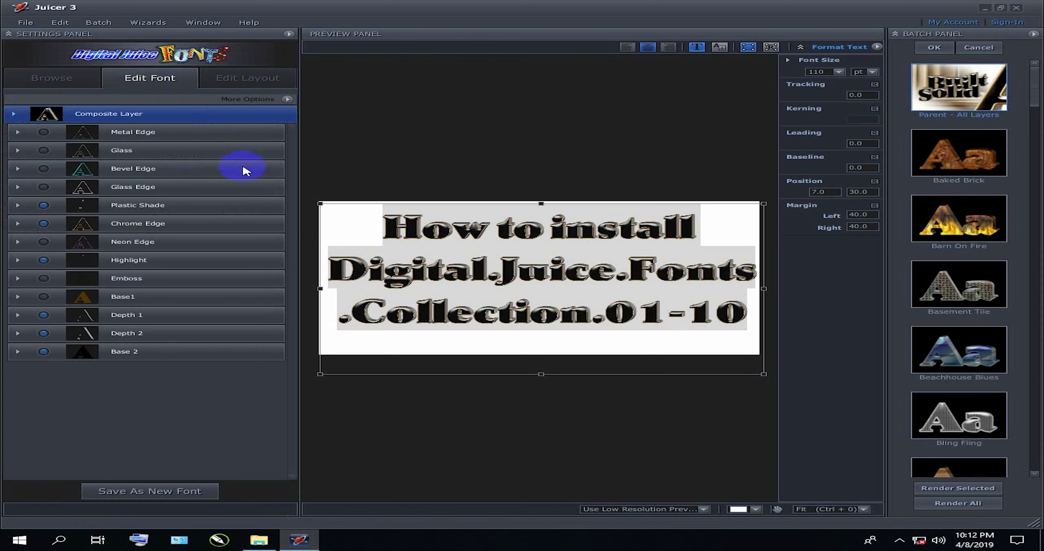